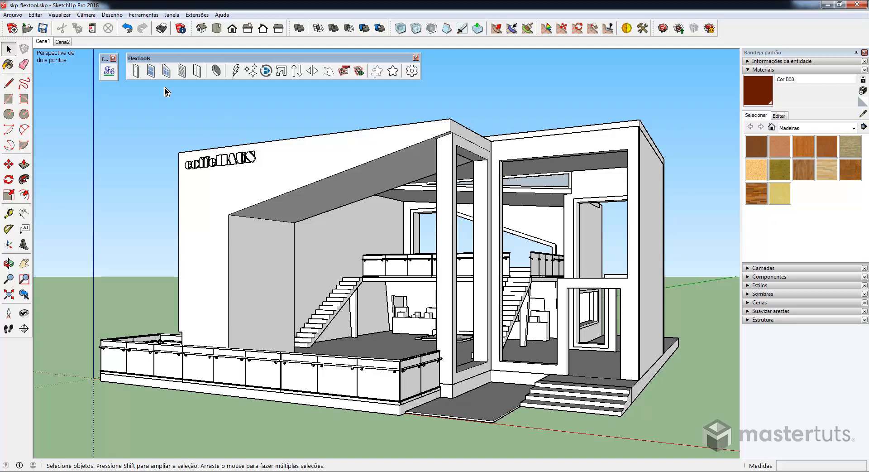
# Insert a FlexDoor component at the lower corner of the entrance opening at the top of the front steps.
pyautogui.click(134, 71)
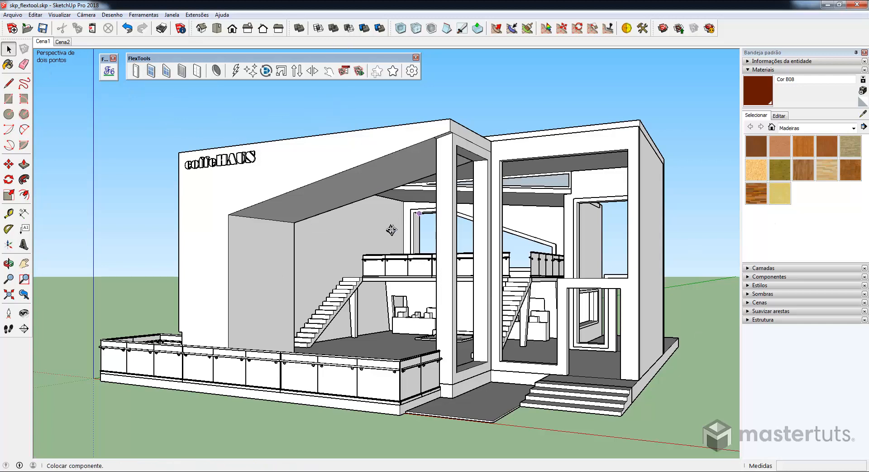
pyautogui.click(575, 360)
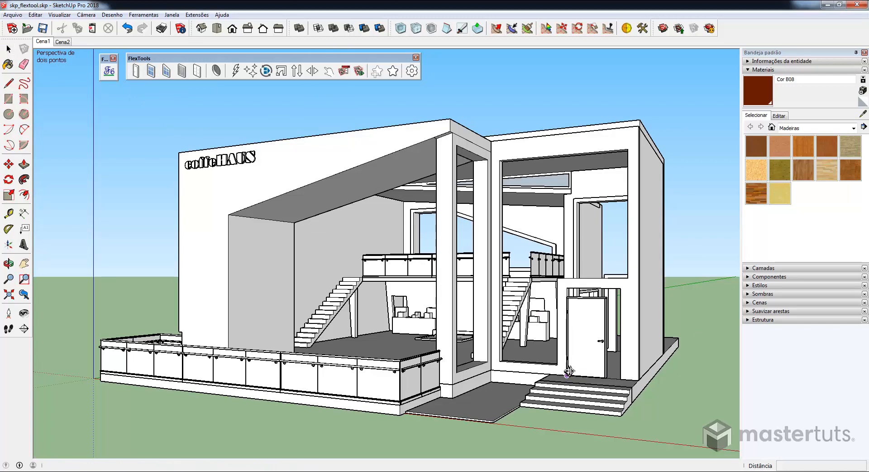
pyautogui.moveTo(620, 398); pyautogui.dragTo(623, 435, button='middle')
pyautogui.scroll(4, 601, 331)
pyautogui.moveTo(520, 328); pyautogui.dragTo(353, 312, button='middle')
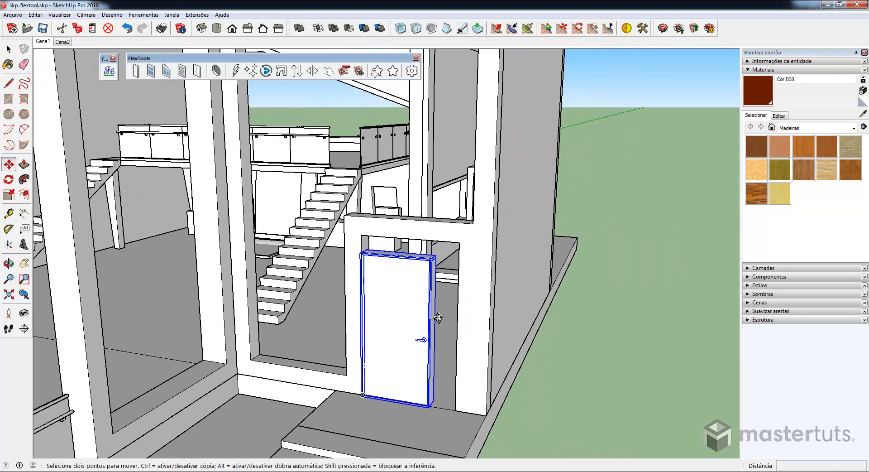
pyautogui.scroll(3, 436, 314)
pyautogui.moveTo(441, 312); pyautogui.dragTo(489, 274, button='middle')
pyautogui.moveTo(467, 334); pyautogui.dragTo(361, 332, button='middle')
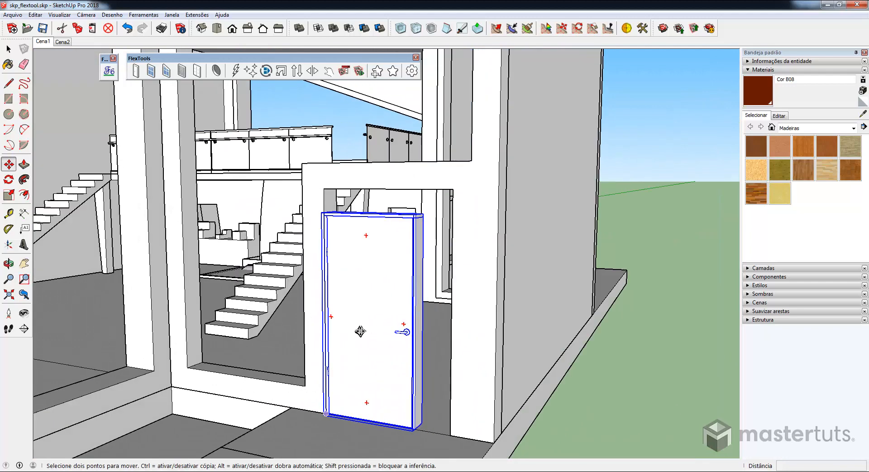
# Flip the entrance door along the component's red axis and along its green axis.
pyautogui.rightClick(372, 270)
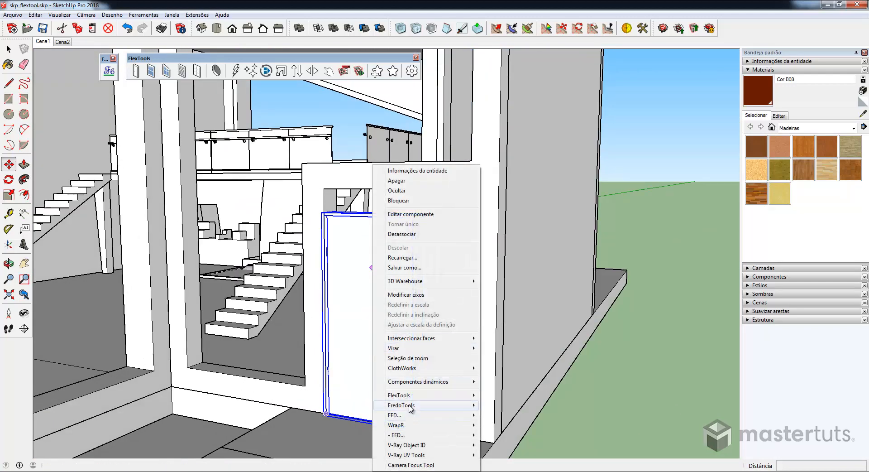
pyautogui.moveTo(413, 349)
pyautogui.click(510, 348)
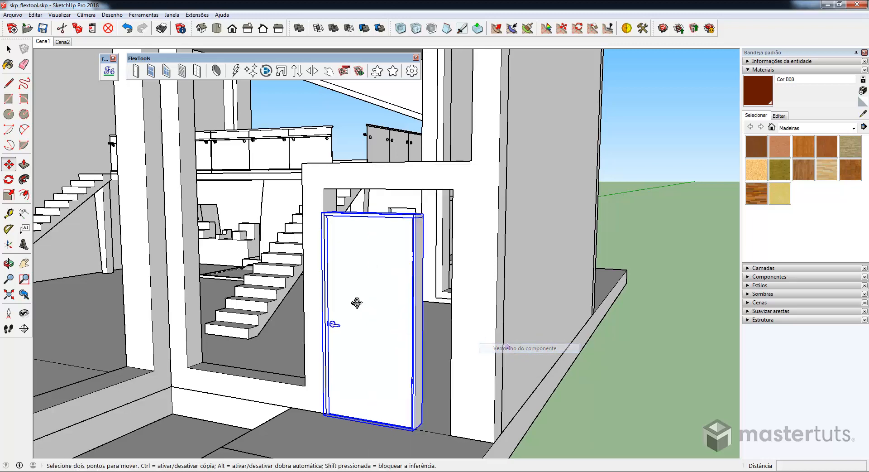
pyautogui.rightClick(361, 295)
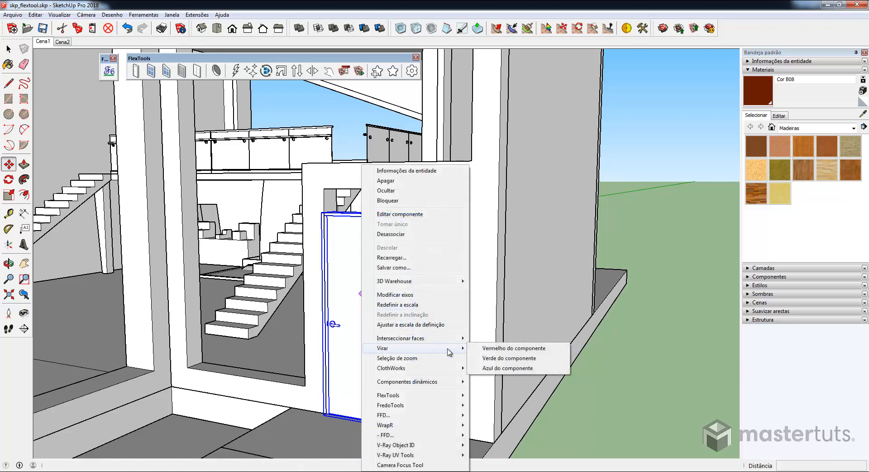
pyautogui.click(498, 357)
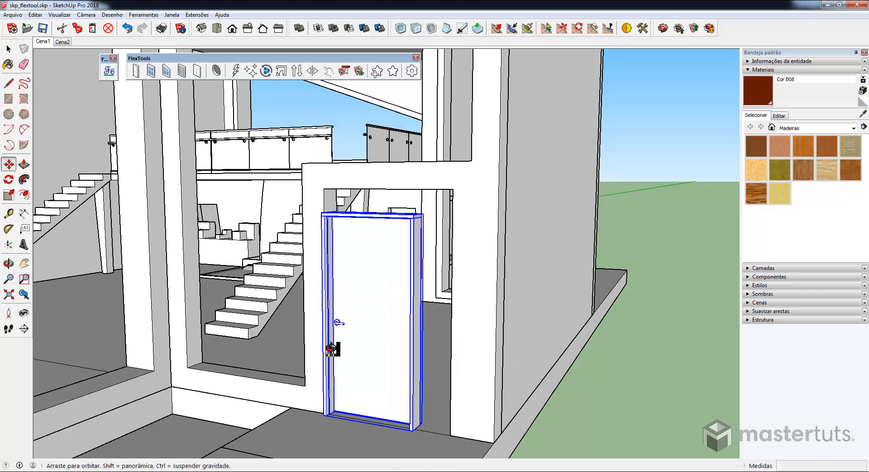
# Move the door by its bottom frame corner so that it meets the lower corner of the entrance opening.
pyautogui.scroll(5, 328, 410)
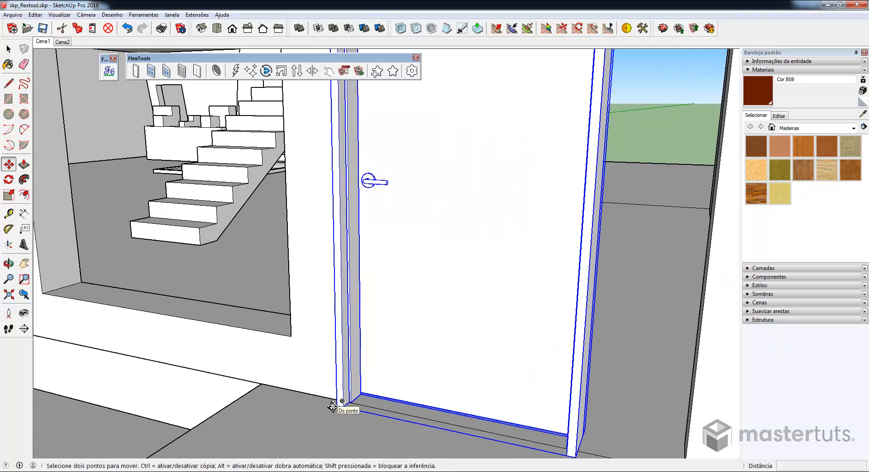
pyautogui.click(332, 406)
pyautogui.scroll(-4, 365, 356)
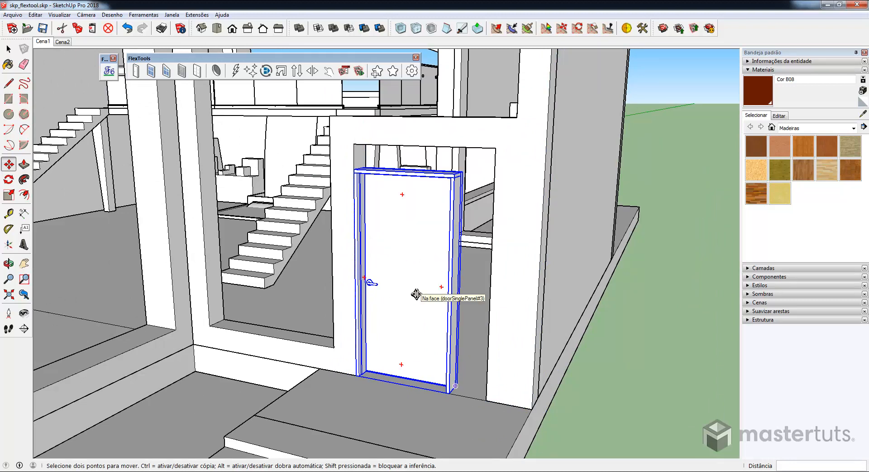
# Scale the door in width and height to fill the entrance opening, about 1.5 m wide and 2.56 m high.
pyautogui.press('s')
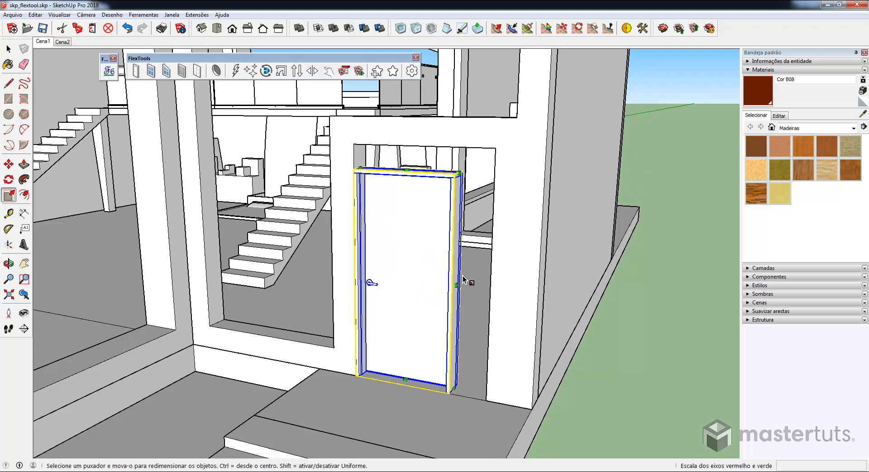
pyautogui.moveTo(456, 285); pyautogui.dragTo(485, 401)
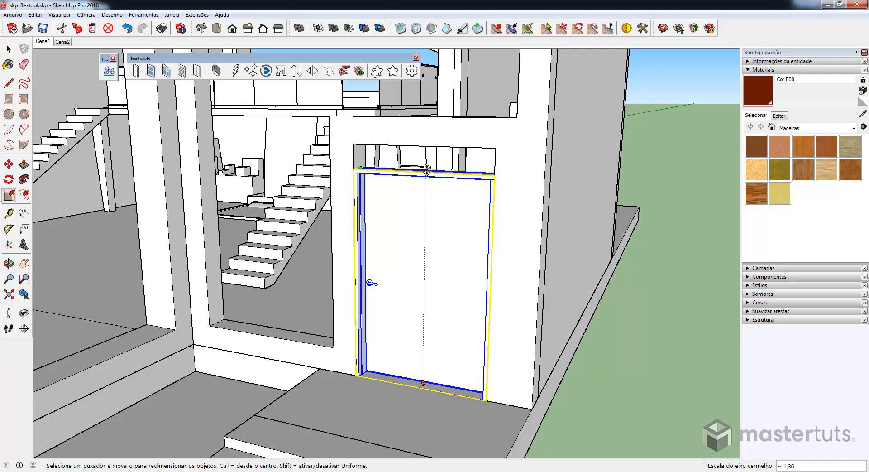
pyautogui.moveTo(427, 170); pyautogui.dragTo(496, 143)
pyautogui.moveTo(471, 262); pyautogui.dragTo(465, 240, button='middle')
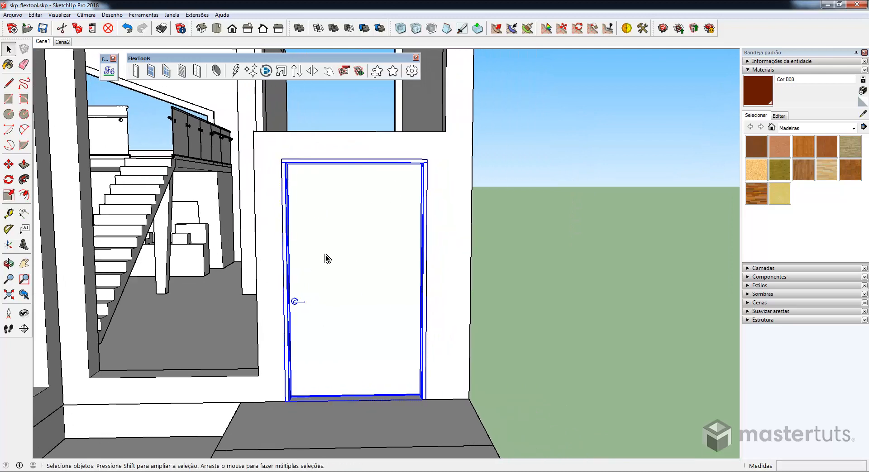
# Open the component options of the entrance door and enlarge the window to show all its parameters.
pyautogui.click(344, 72)
pyautogui.moveTo(673, 281); pyautogui.dragTo(671, 468)
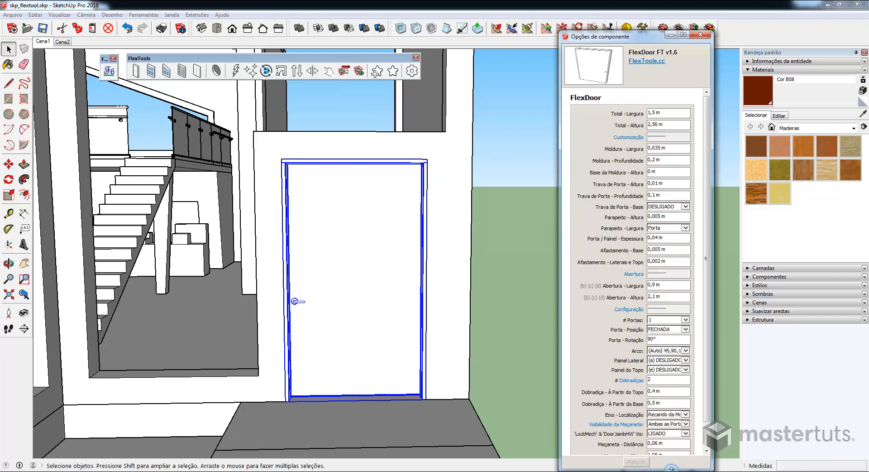
pyautogui.doubleClick(671, 468)
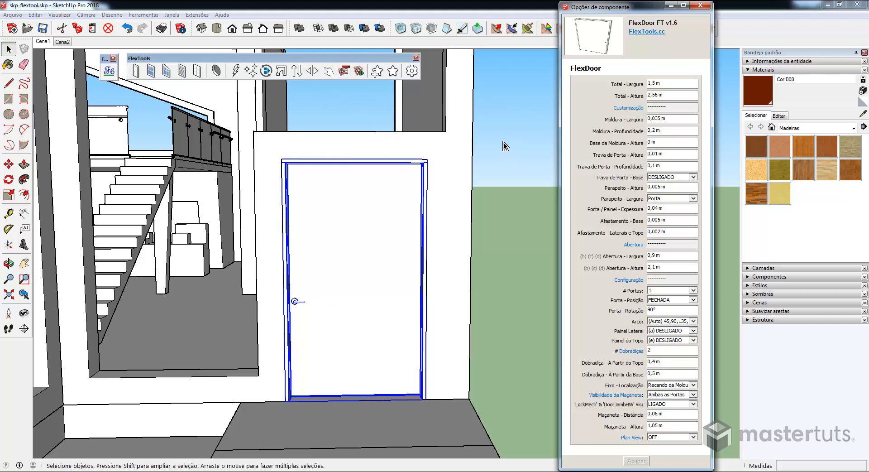
pyautogui.click(359, 73)
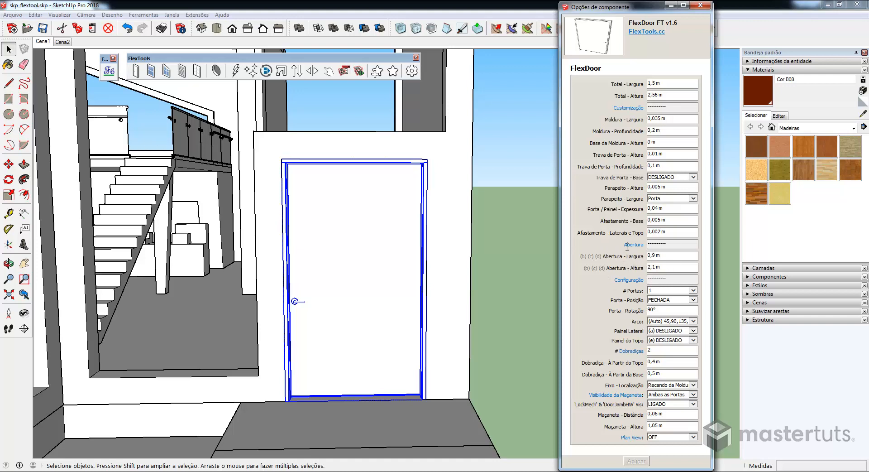
# Set the number of doors (# Portas) to 2 and the door position to ABERTA, applying each change.
pyautogui.click(692, 290)
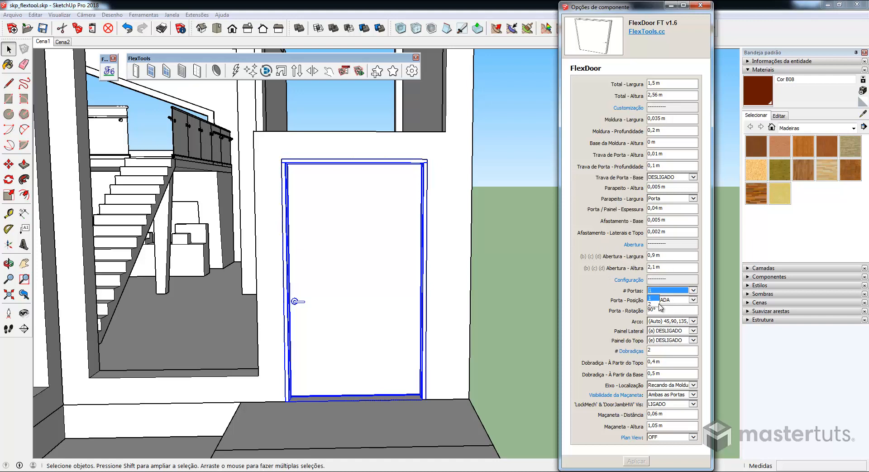
pyautogui.click(656, 304)
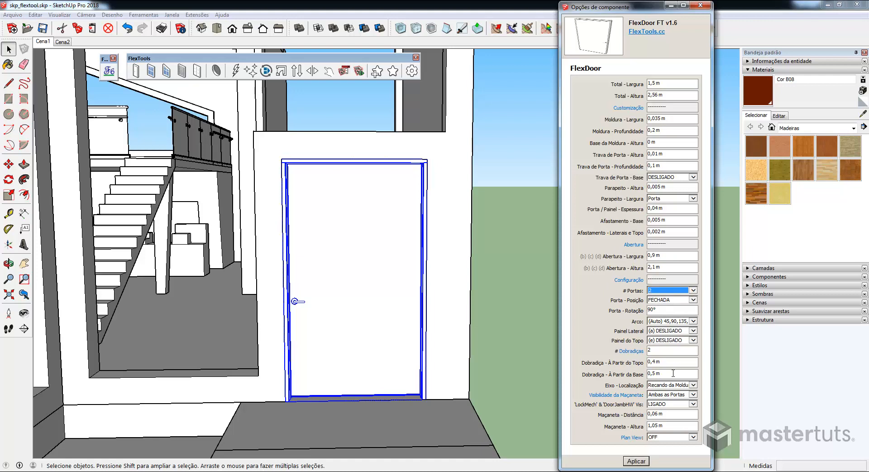
pyautogui.click(635, 461)
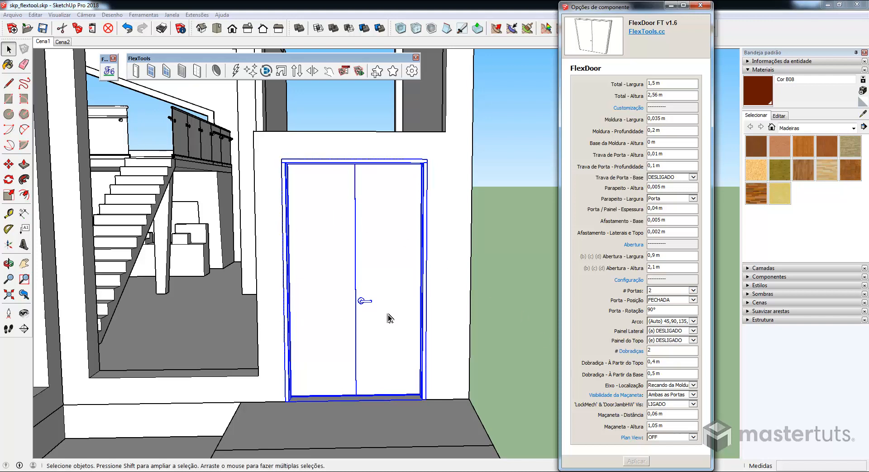
pyautogui.click(692, 300)
pyautogui.click(665, 311)
pyautogui.click(641, 461)
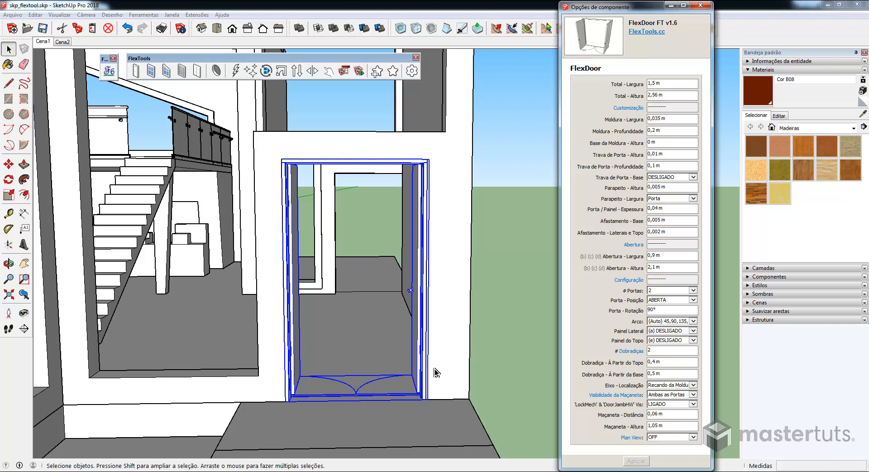
# Set the door position back to FECHADA and the number of doors to 1, and apply the changes.
pyautogui.click(692, 300)
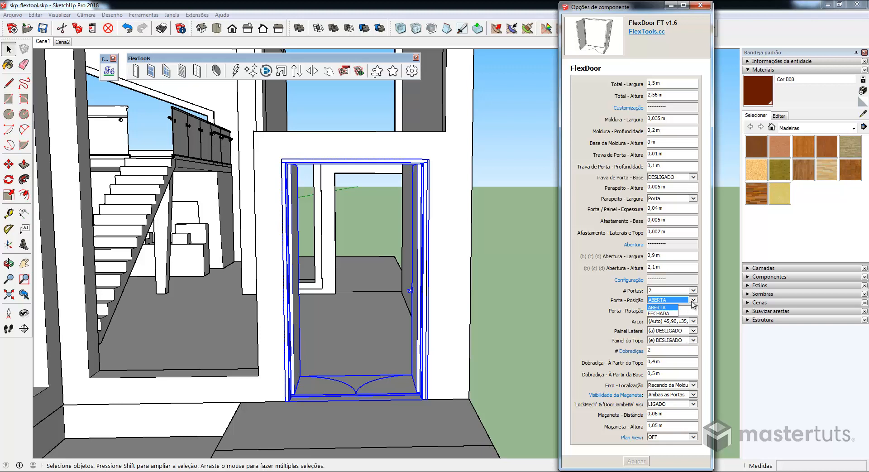
pyautogui.click(665, 313)
pyautogui.click(692, 290)
pyautogui.click(659, 297)
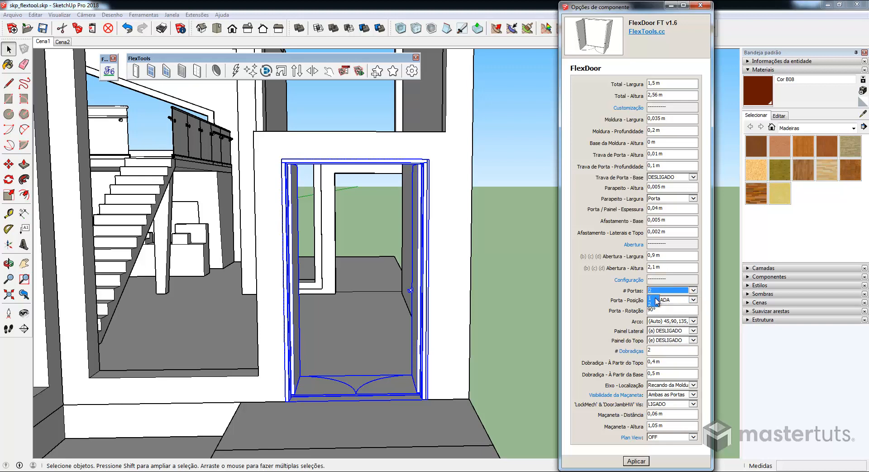
pyautogui.click(636, 461)
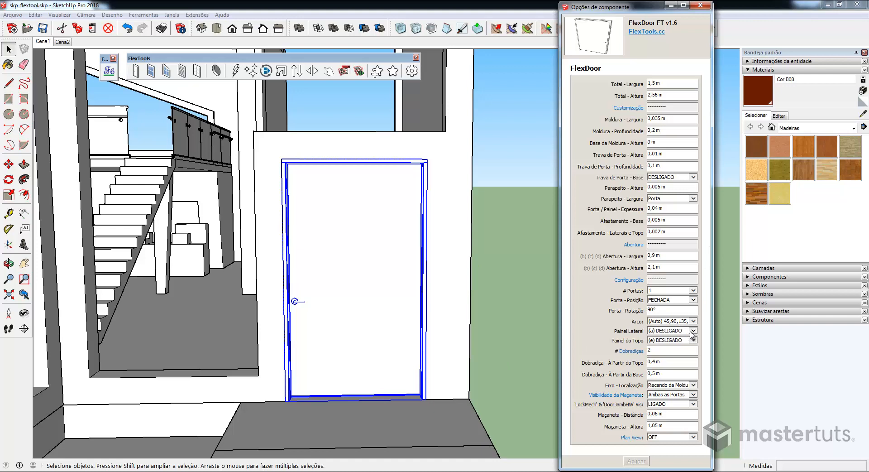
# Set the door's Painel Lateral to (d) Esquerda + Direita and Painel do Topo to (f) LIGADO, and apply.
pyautogui.click(692, 331)
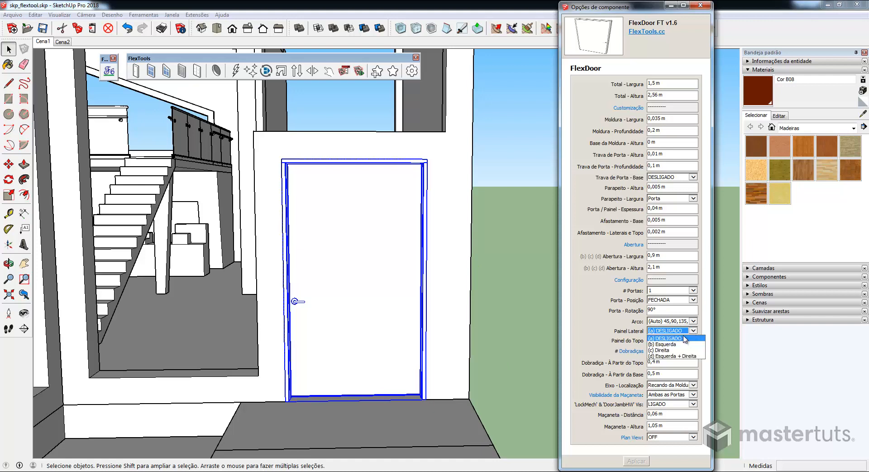
pyautogui.click(678, 355)
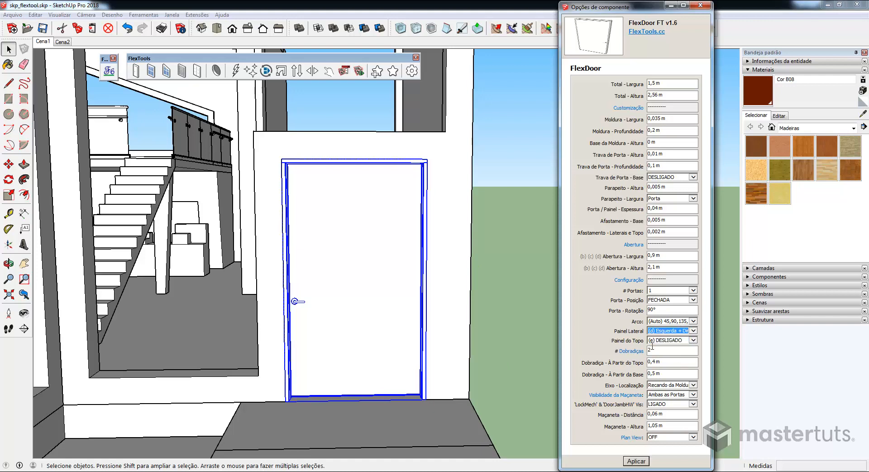
pyautogui.click(693, 341)
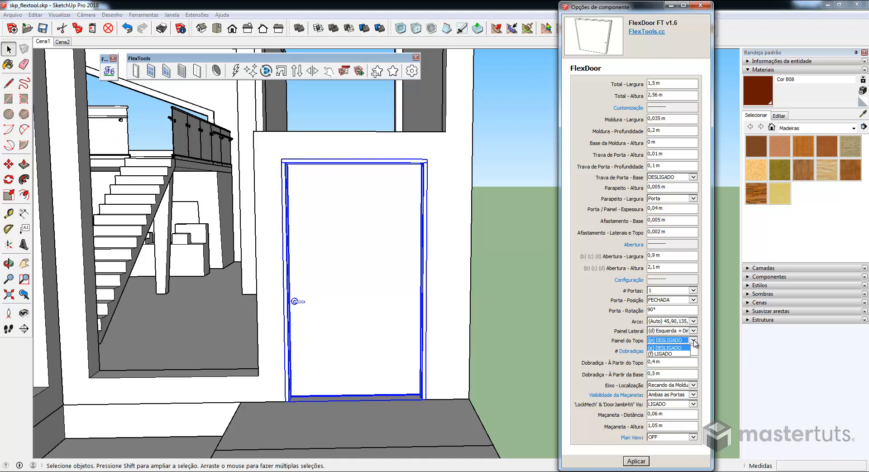
pyautogui.click(664, 354)
pyautogui.click(635, 461)
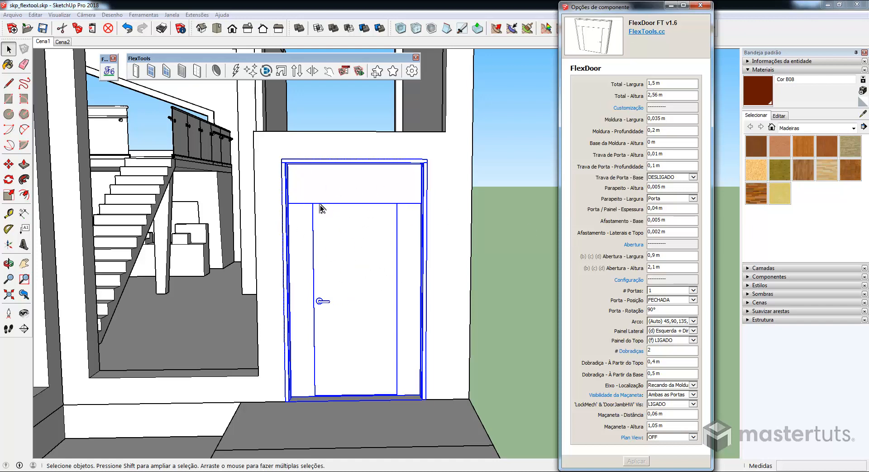
# Save the configured door to the FlexTools favorites as "Porta 3" and browse the favorites library.
pyautogui.click(376, 71)
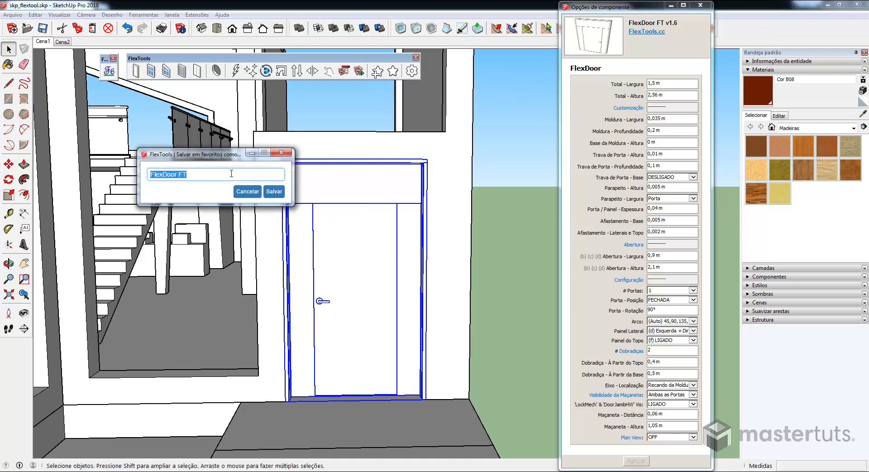
pyautogui.write('Porta 3')
pyautogui.click(273, 191)
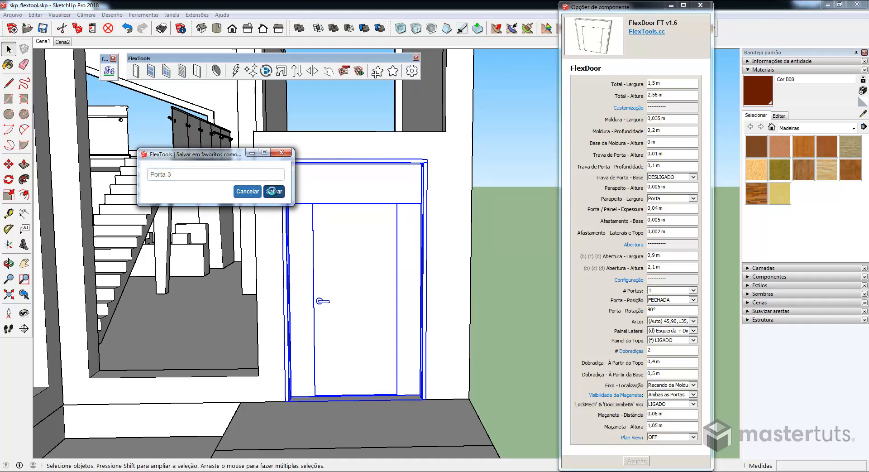
pyautogui.click(392, 70)
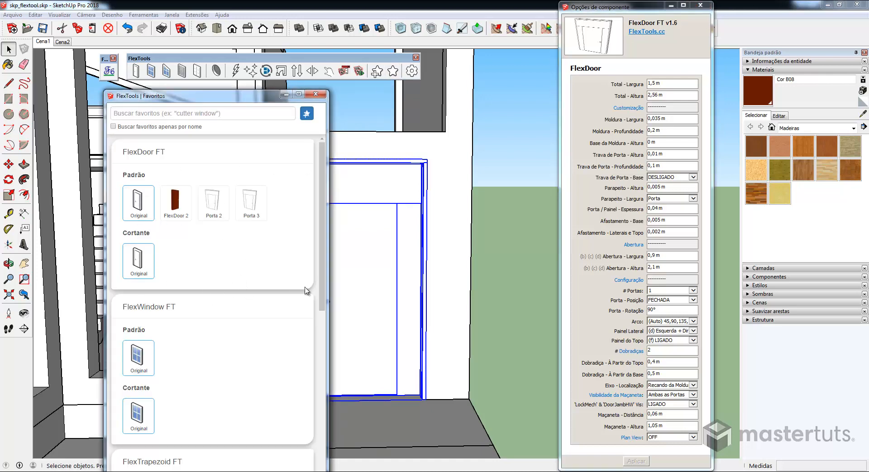
pyautogui.moveTo(327, 268); pyautogui.dragTo(324, 354)
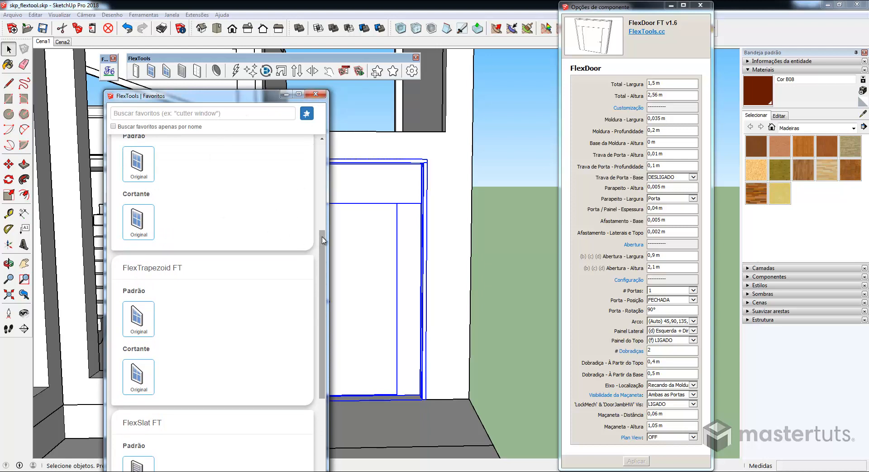
pyautogui.moveTo(324, 239); pyautogui.dragTo(324, 149)
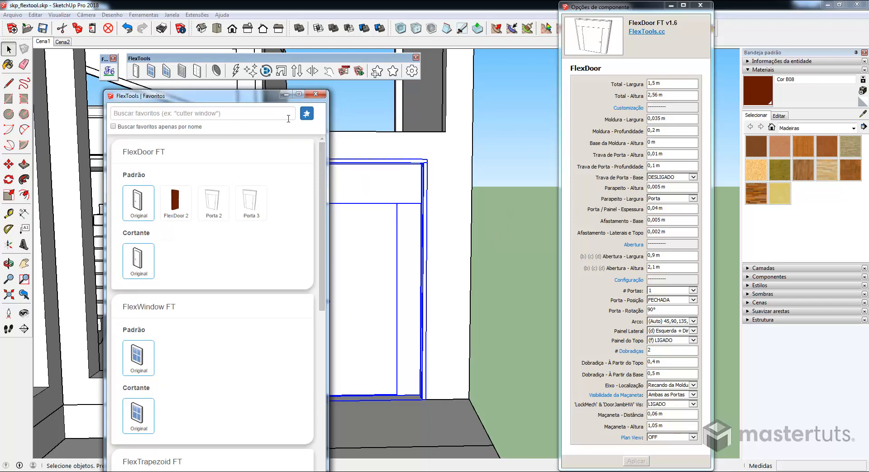
pyautogui.click(320, 95)
# Insert a FlexWindow component at the lower corner of the upper opening above the entrance door.
pyautogui.moveTo(423, 186); pyautogui.dragTo(362, 287, button='middle')
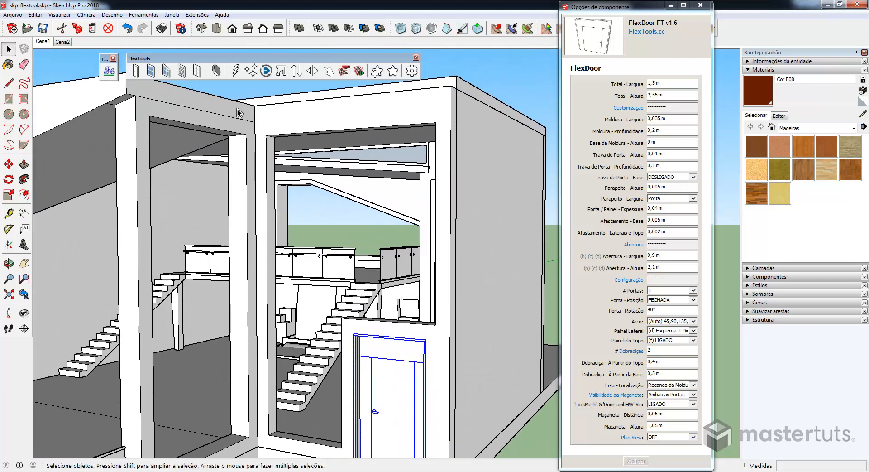
pyautogui.click(150, 69)
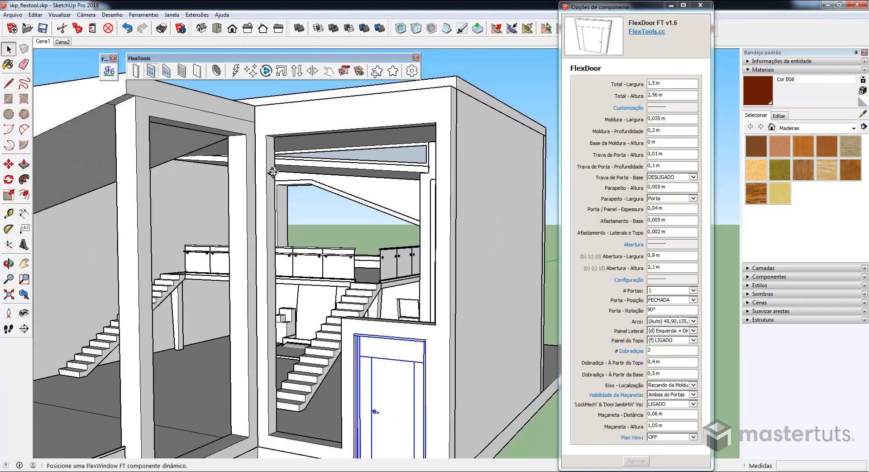
pyautogui.moveTo(437, 332); pyautogui.dragTo(425, 309, button='middle')
pyautogui.scroll(5, 330, 290)
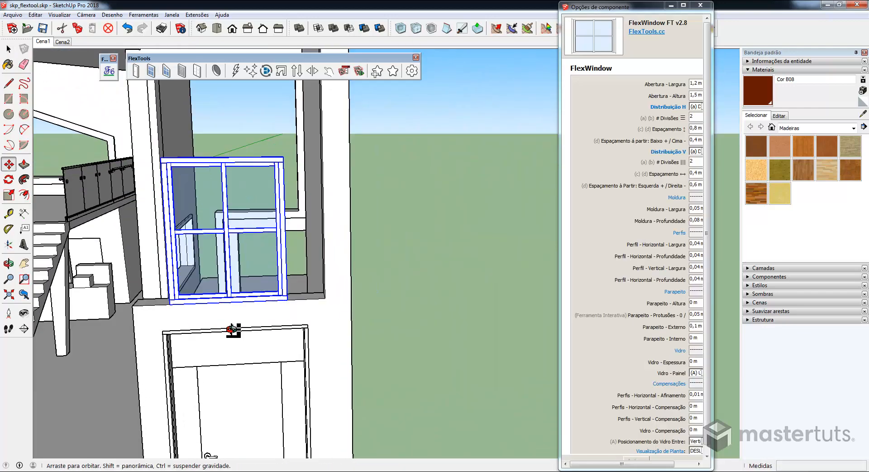
# Move the window above the entrance door so its lower corner is set back inside the upper opening.
pyautogui.scroll(5, 159, 335)
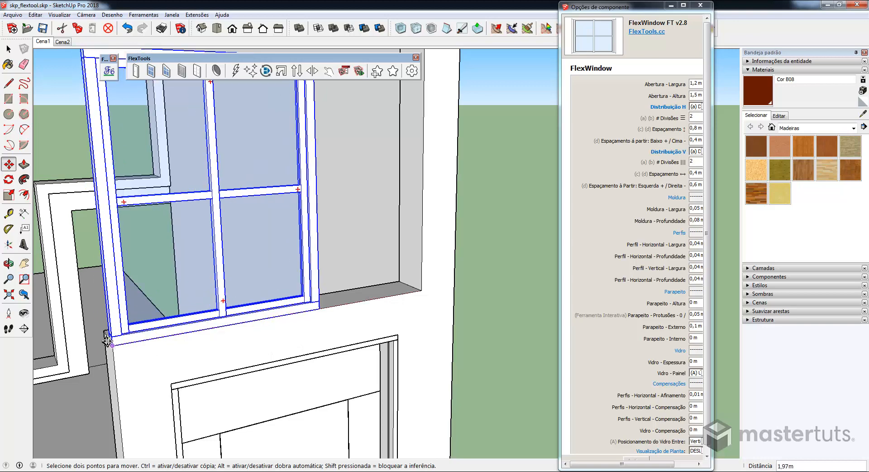
pyautogui.click(106, 341)
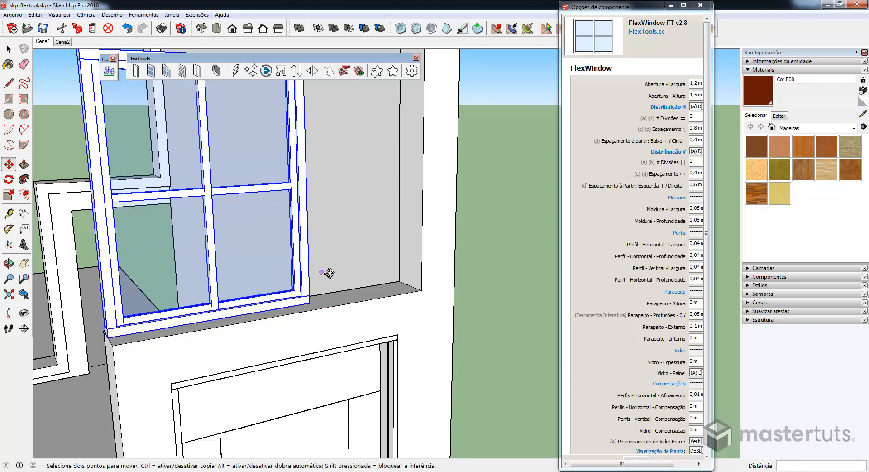
pyautogui.scroll(-8, 317, 272)
# Scale the window above the entrance door to fill its opening, about 1,969 m wide and 3,645 m high.
pyautogui.press('s')
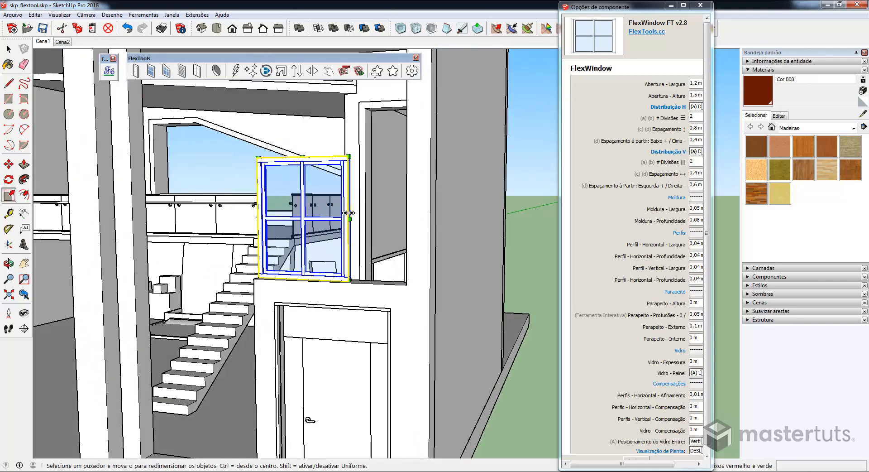
pyautogui.moveTo(350, 219); pyautogui.dragTo(406, 282)
pyautogui.click(404, 281)
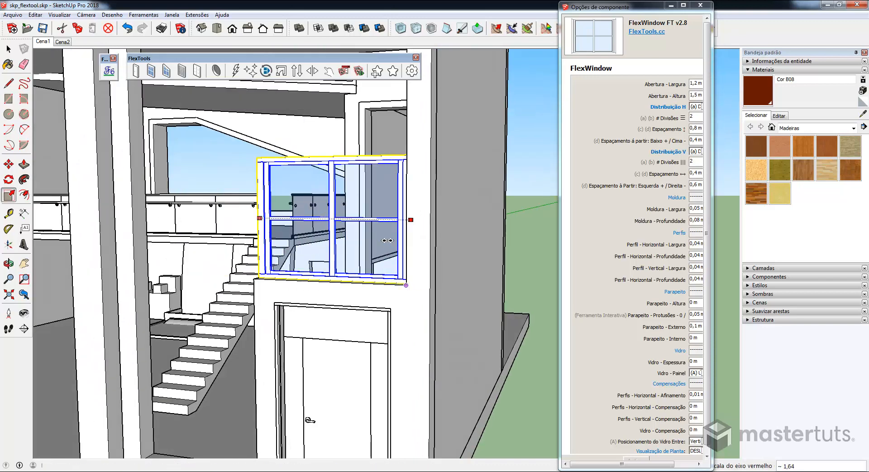
pyautogui.moveTo(388, 242); pyautogui.dragTo(413, 392, button='middle')
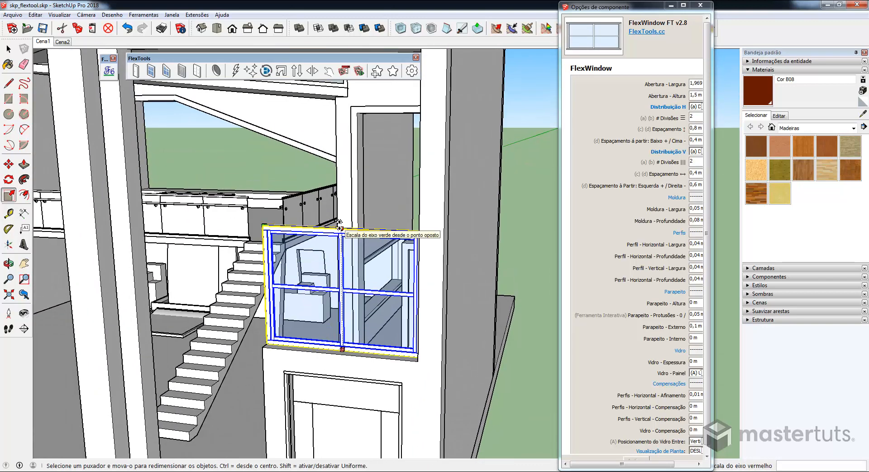
pyautogui.click(341, 228)
pyautogui.keyDown('shift'); pyautogui.moveTo(342, 208); pyautogui.dragTo(368, 338, button='middle'); pyautogui.keyUp('shift')
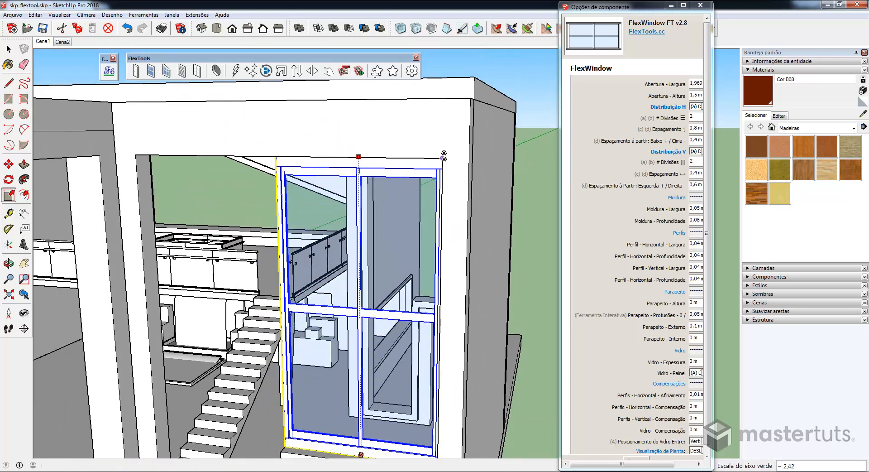
pyautogui.click(444, 154)
pyautogui.moveTo(349, 188); pyautogui.dragTo(313, 226, button='middle')
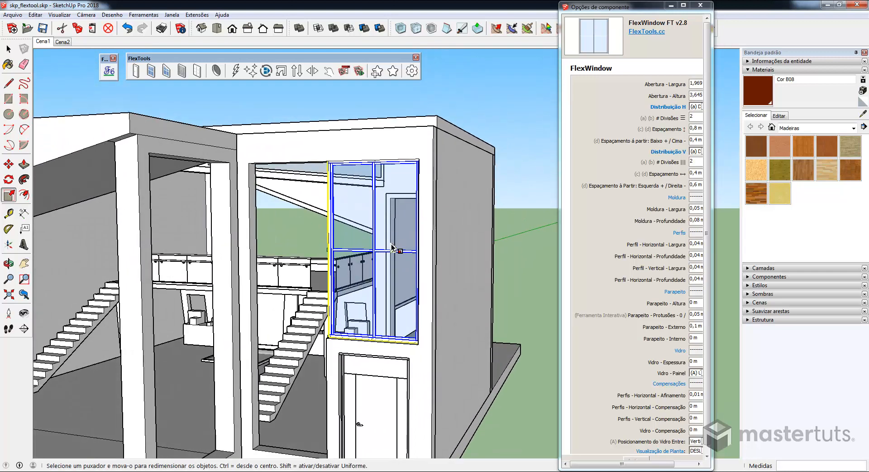
# Insert another FlexWindow component at the lower outer corner of the tall opening on the adjacent facade.
pyautogui.moveTo(395, 248); pyautogui.dragTo(317, 253, button='middle')
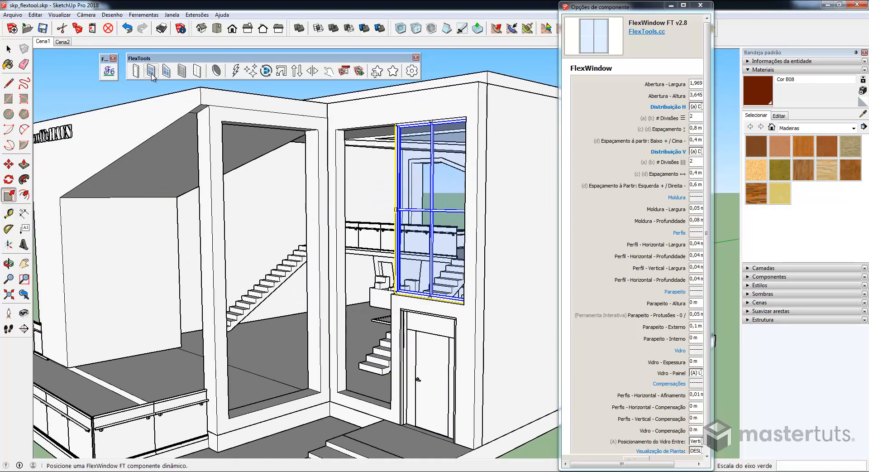
pyautogui.hotkey('ctrl', 'v')
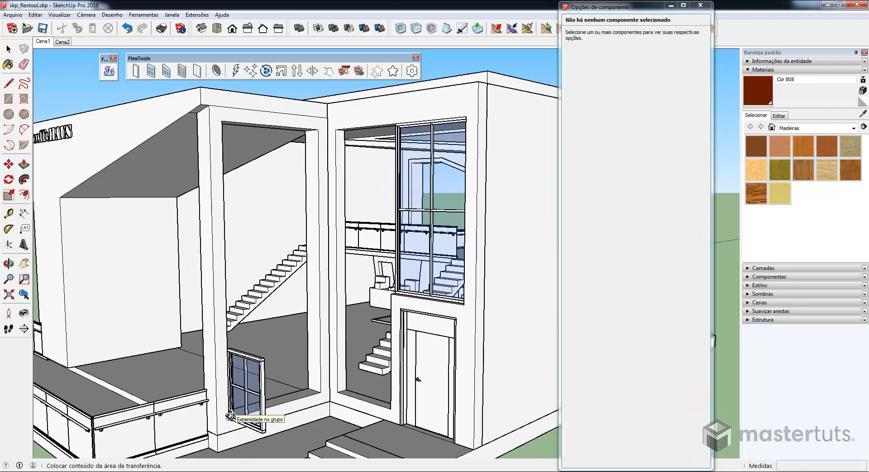
pyautogui.click(229, 418)
pyautogui.moveTo(231, 394); pyautogui.dragTo(306, 362, button='middle')
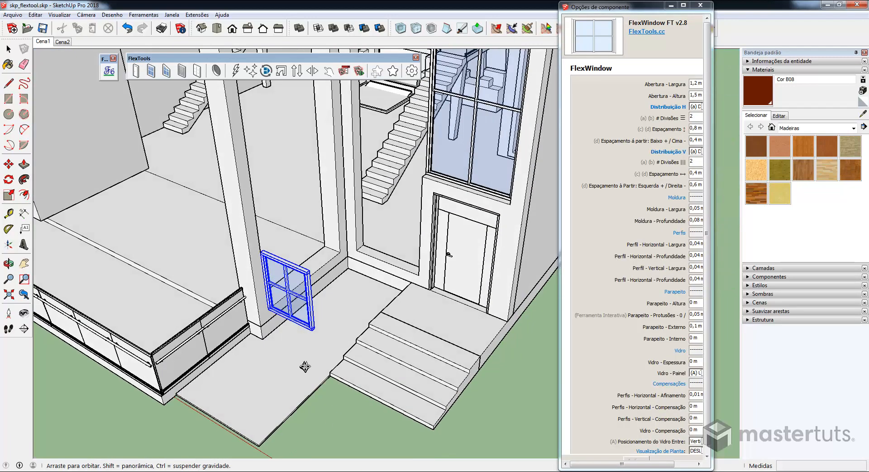
# Rotate the new window 90 degrees so it runs parallel to the tall opening.
pyautogui.scroll(6, 311, 254)
pyautogui.press('q')
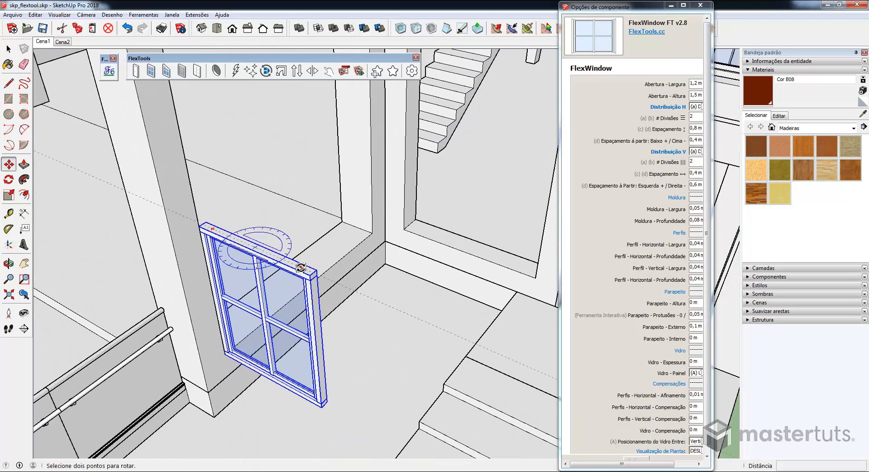
pyautogui.click(300, 267)
pyautogui.click(343, 212)
# Move the rotated window by its lower corner into the tall opening's inner lower corner.
pyautogui.press('m')
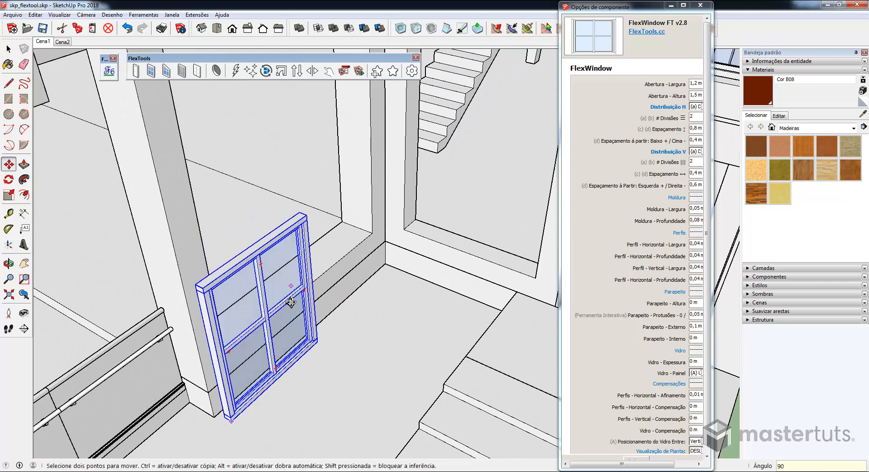
pyautogui.scroll(3, 306, 337)
pyautogui.click(317, 334)
pyautogui.scroll(1, 359, 248)
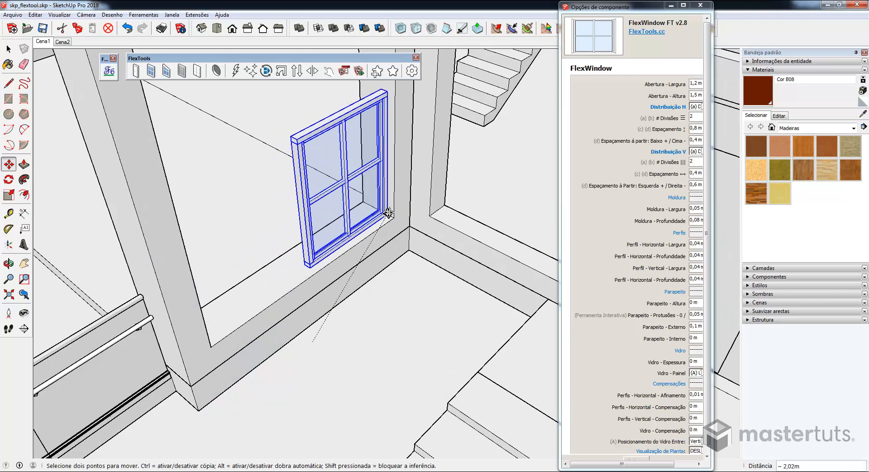
pyautogui.click(385, 215)
# Scale the window to fill the tall opening, about 2,522 m wide and 6,179 m high.
pyautogui.moveTo(324, 249); pyautogui.dragTo(311, 214, button='middle')
pyautogui.press('s')
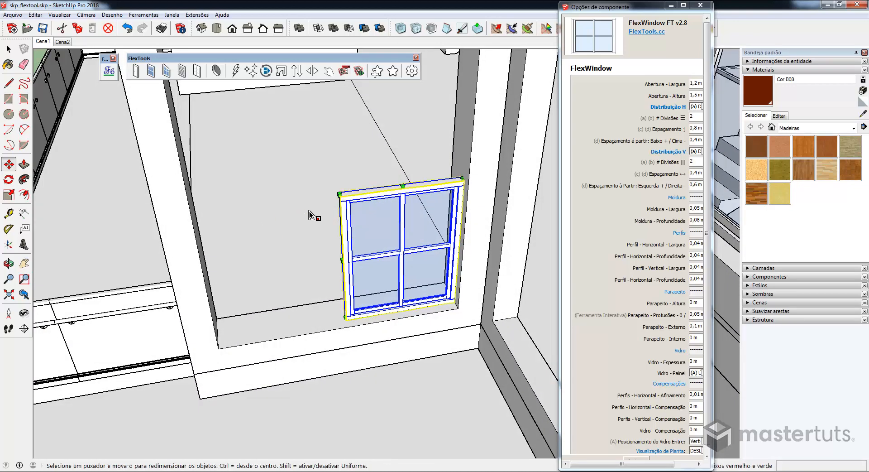
pyautogui.moveTo(343, 258); pyautogui.dragTo(218, 348)
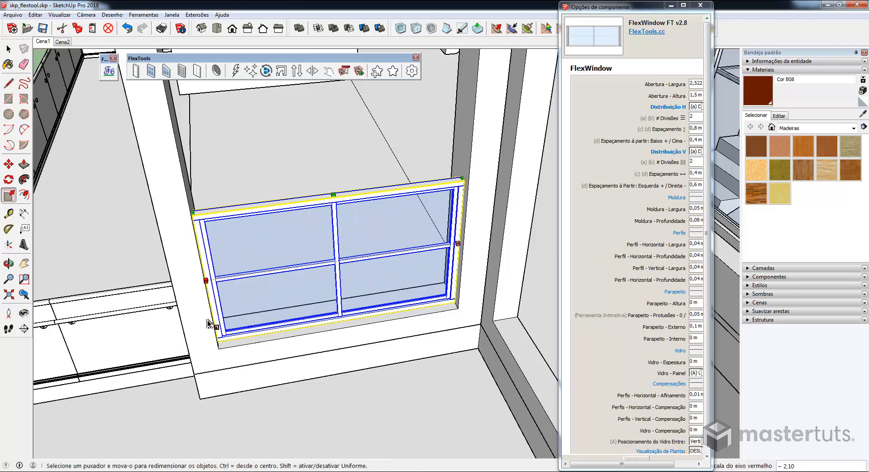
pyautogui.moveTo(217, 348); pyautogui.dragTo(446, 276, button='middle')
pyautogui.moveTo(363, 373); pyautogui.dragTo(425, 127)
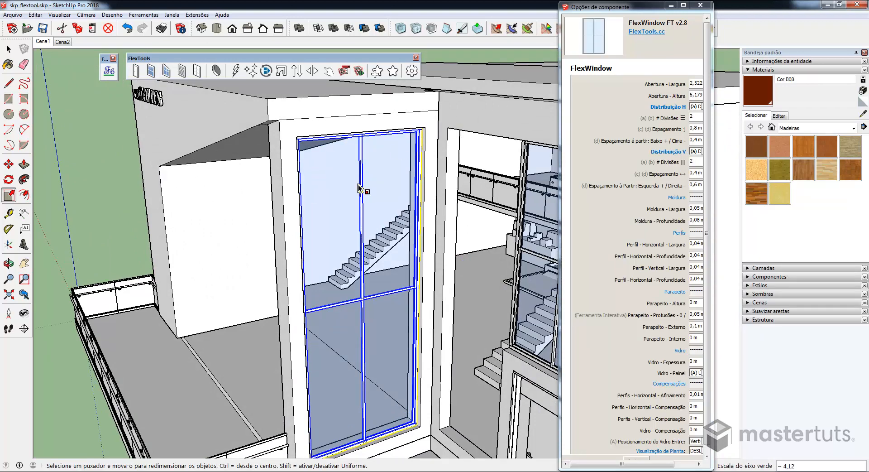
# Cycle the tall window's horizontal divisions interactively on its frame until it has 5.
pyautogui.moveTo(373, 219); pyautogui.dragTo(357, 195, button='middle')
pyautogui.click(330, 71)
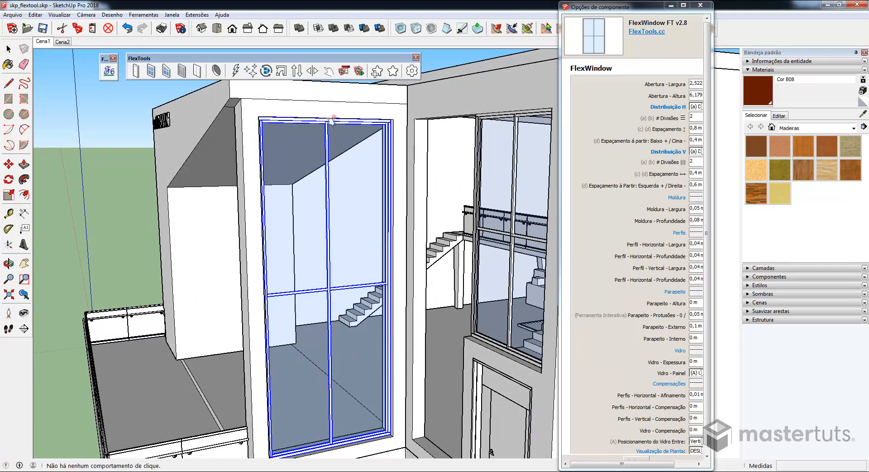
pyautogui.scroll(4, 327, 123)
pyautogui.scroll(1, 327, 129)
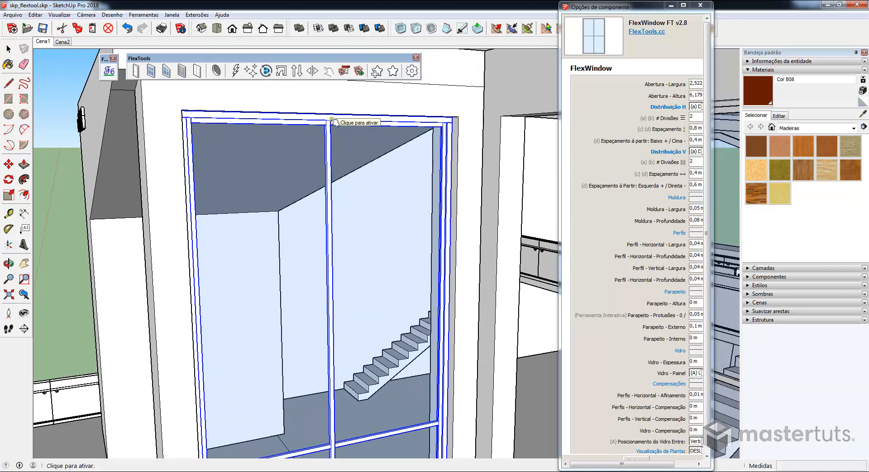
pyautogui.click(332, 120)
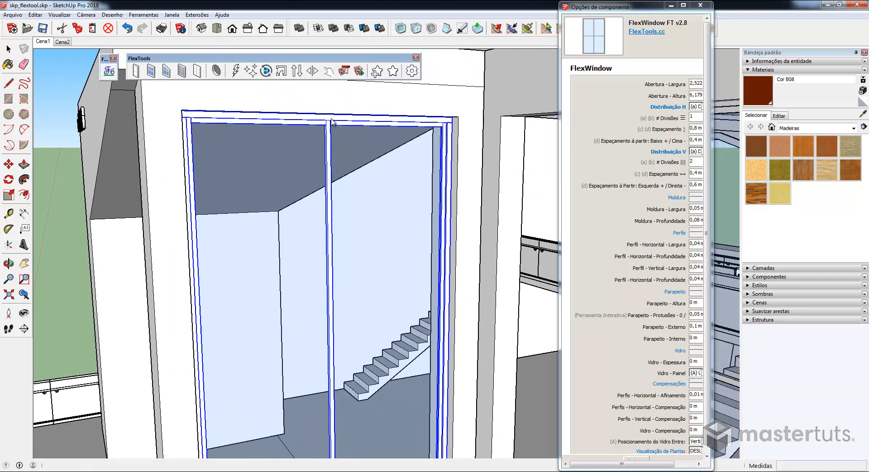
pyautogui.scroll(-3, 405, 257)
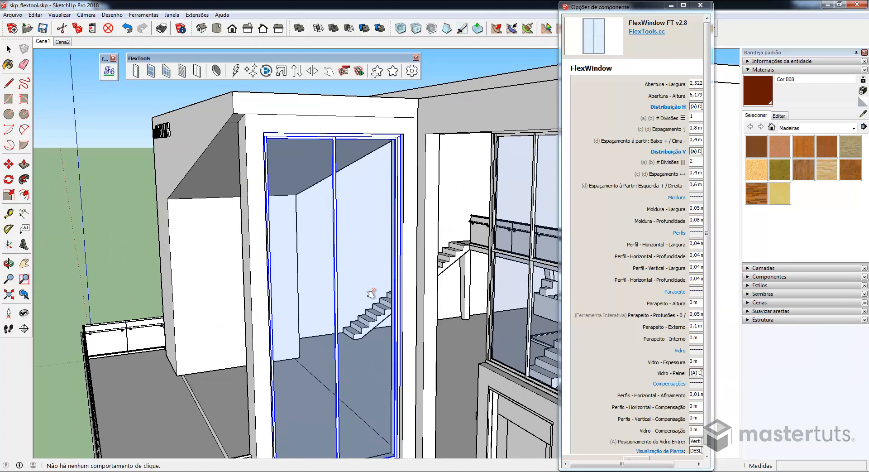
pyautogui.click(358, 142)
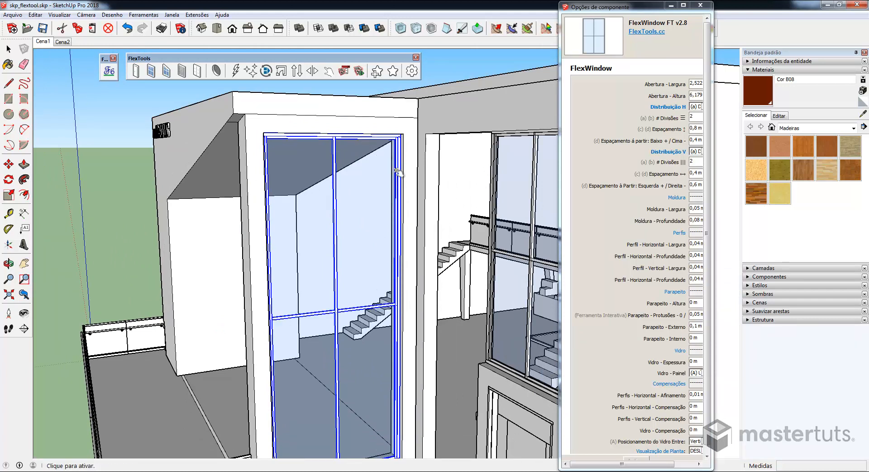
pyautogui.click(357, 142)
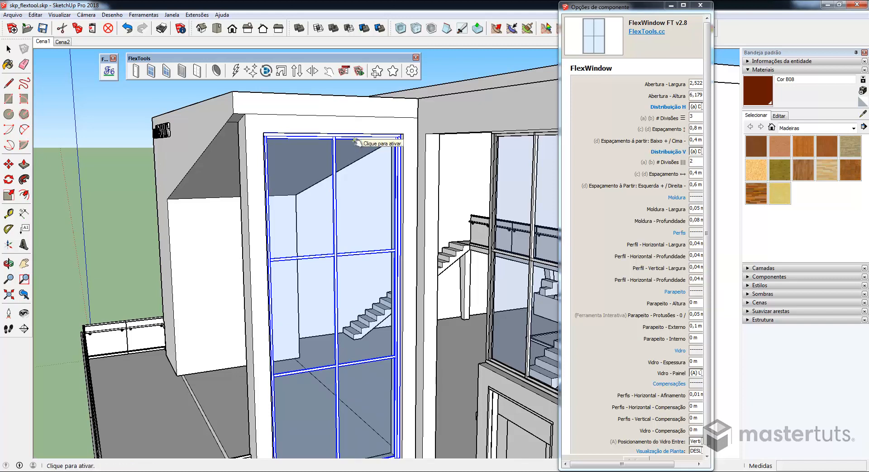
pyautogui.click(356, 143)
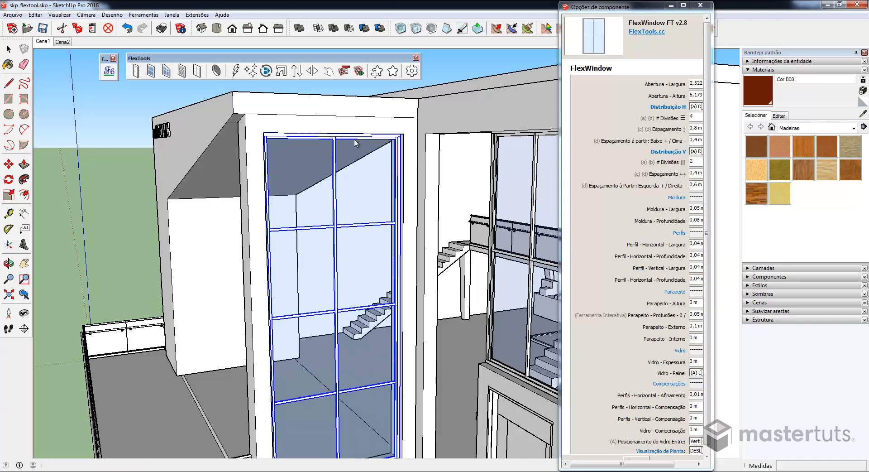
pyautogui.click(356, 143)
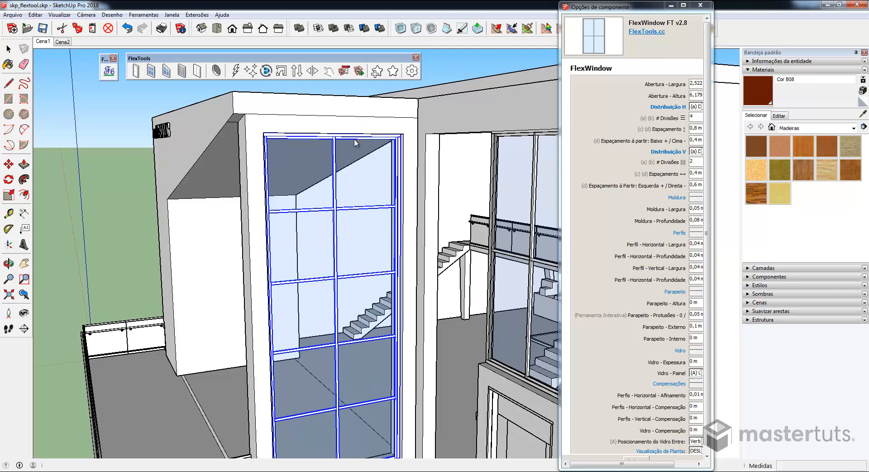
pyautogui.moveTo(350, 220); pyautogui.dragTo(335, 206, button='middle')
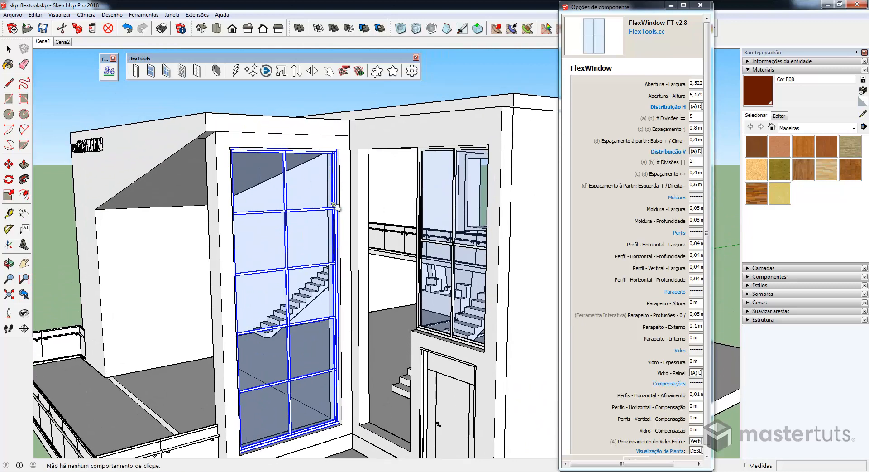
# Increase the horizontal divisions of the window above the entrance door to 3 interactively on its frame.
pyautogui.click(462, 150)
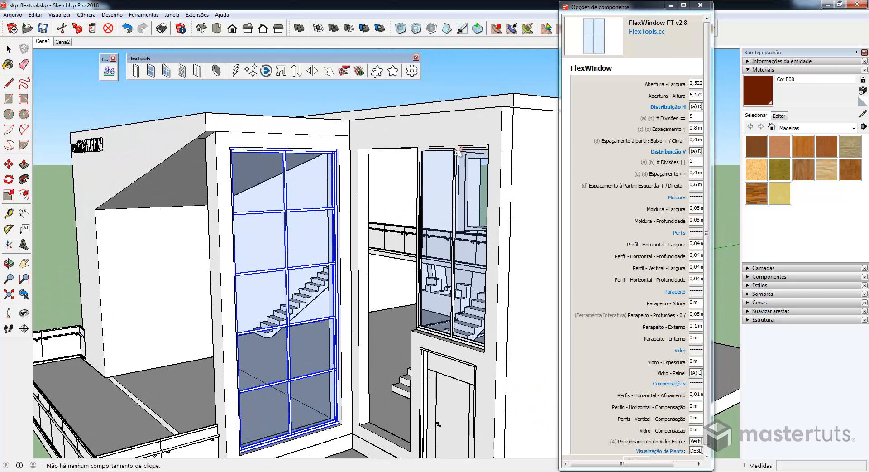
pyautogui.click(467, 151)
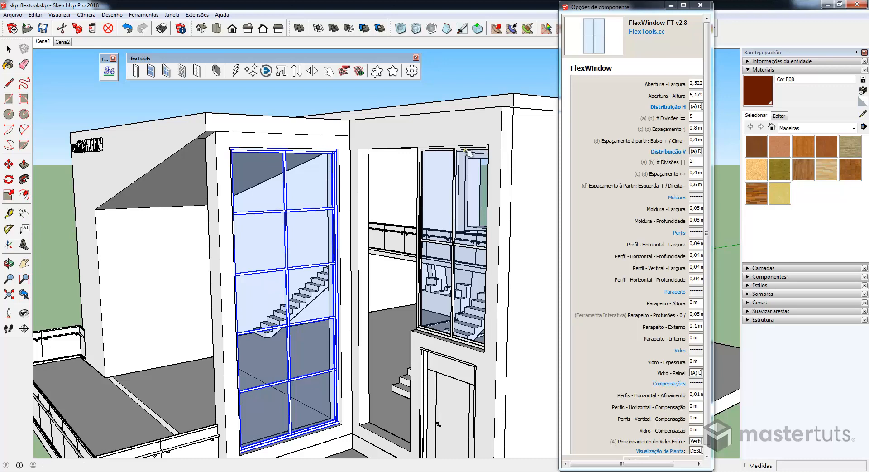
pyautogui.click(467, 151)
pyautogui.moveTo(467, 151); pyautogui.dragTo(267, 278, button='middle')
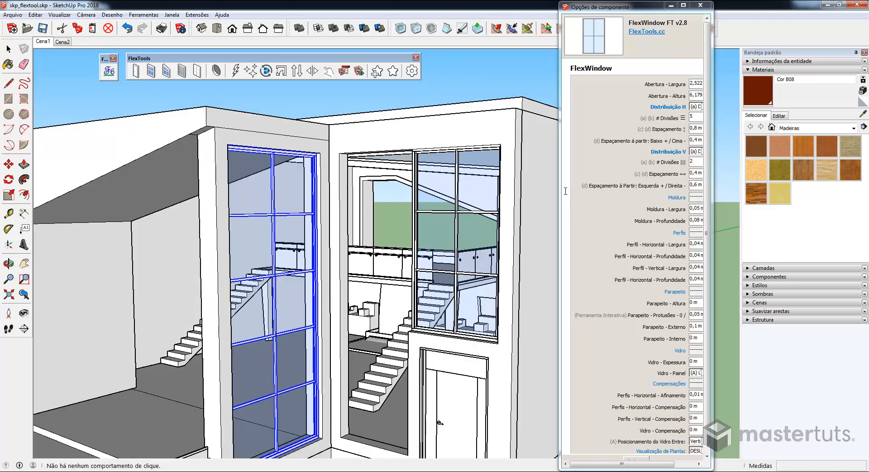
# Set the tall window's Vidro - Espessura to 0,01 m and keep Distribuição H on (a) Divisões Iguais.
pyautogui.moveTo(561, 188); pyautogui.dragTo(528, 188)
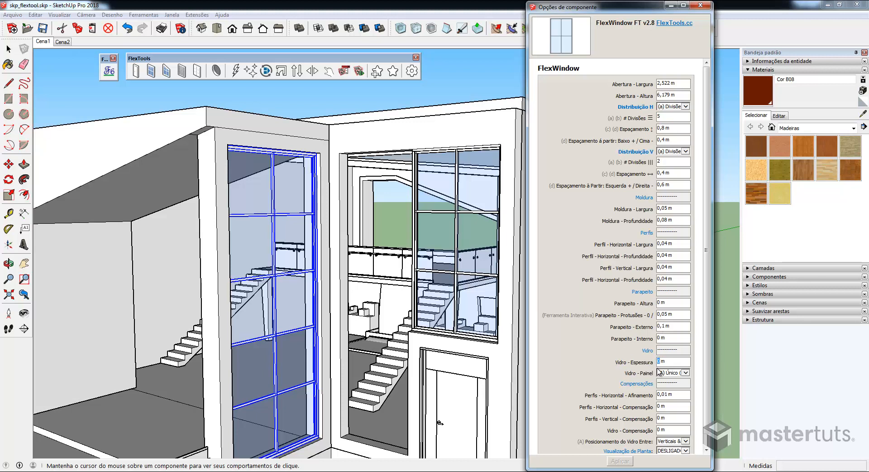
pyautogui.press('BackSpace')
pyautogui.write('0,01')
pyautogui.press('Return')
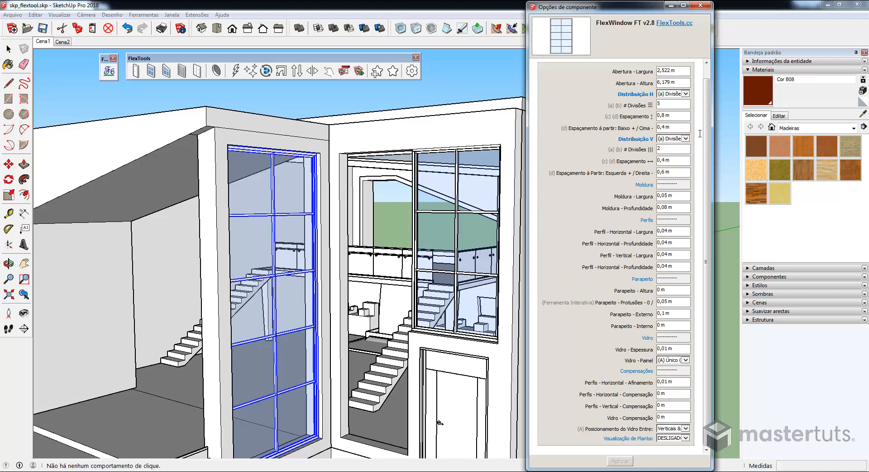
pyautogui.click(686, 94)
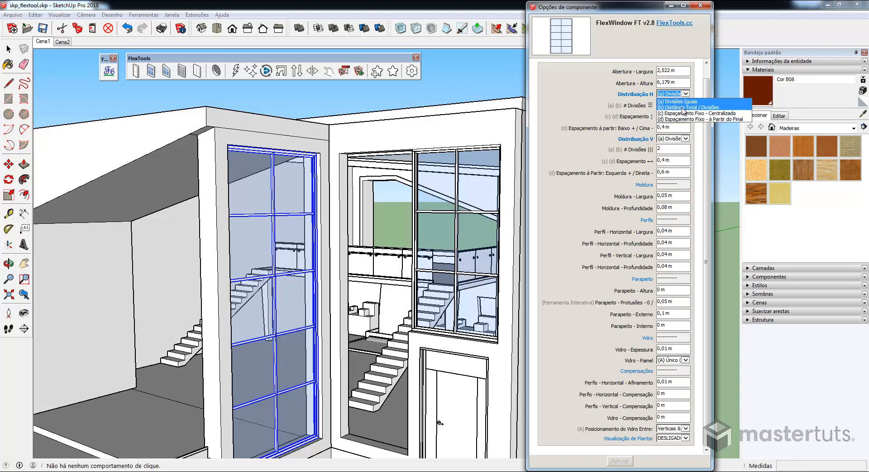
pyautogui.click(679, 101)
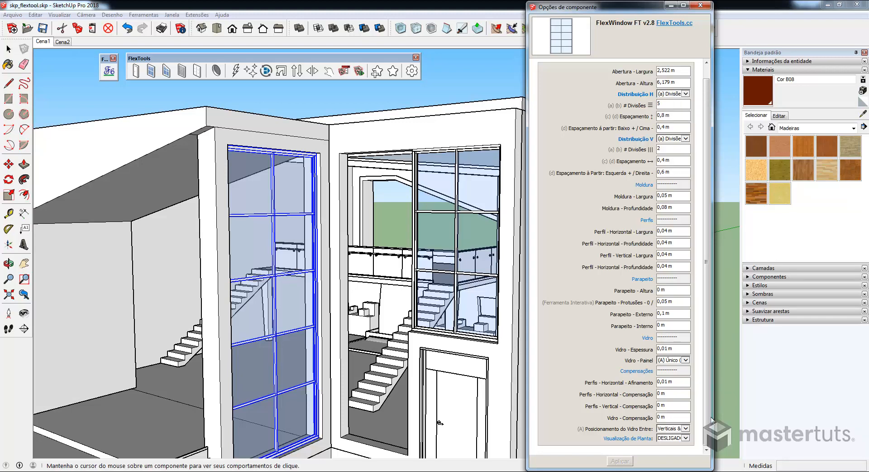
# Insert a FlexTrapezoid window on the floor of the large sloped opening below the coffeHAUS sign.
pyautogui.moveTo(248, 219); pyautogui.dragTo(432, 223, button='middle')
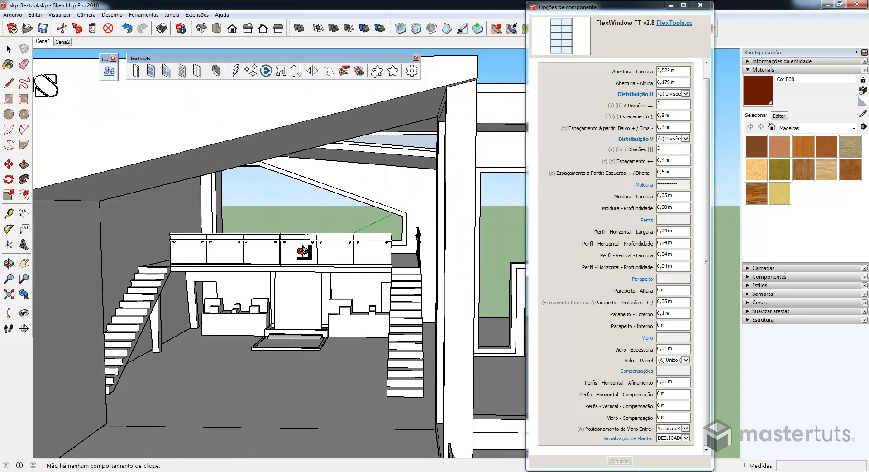
pyautogui.moveTo(304, 252); pyautogui.dragTo(441, 226, button='middle')
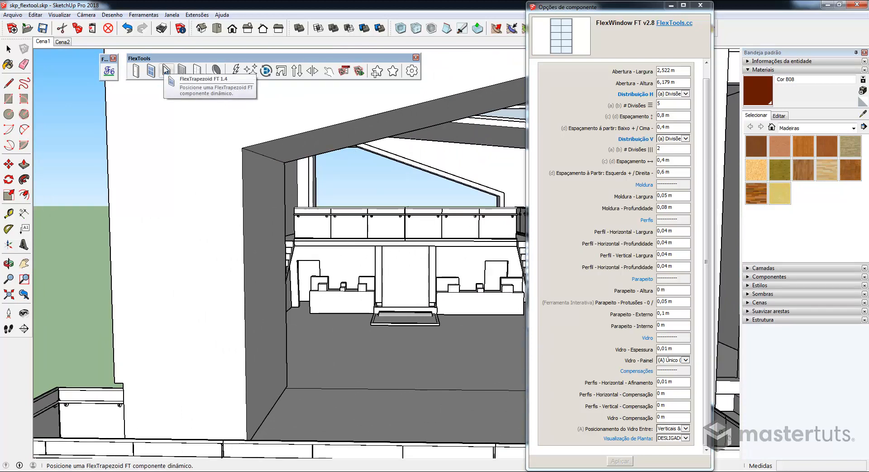
pyautogui.moveTo(398, 224); pyautogui.dragTo(359, 222, button='middle')
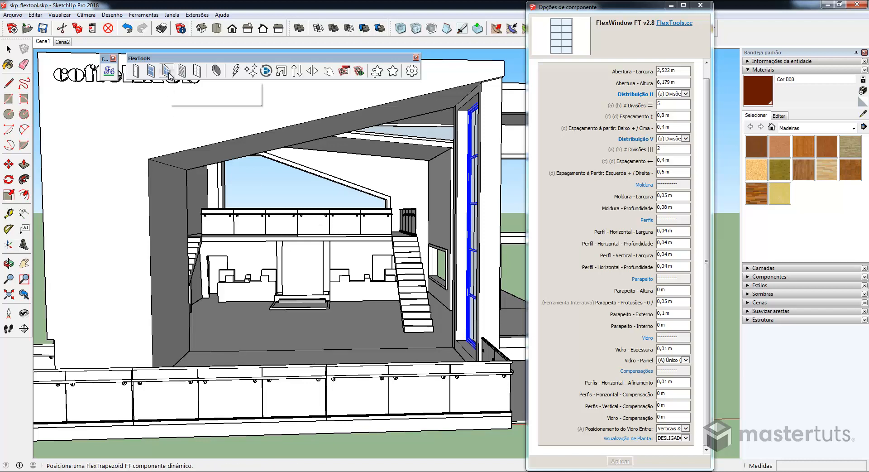
pyautogui.hotkey('ctrl', 'v')
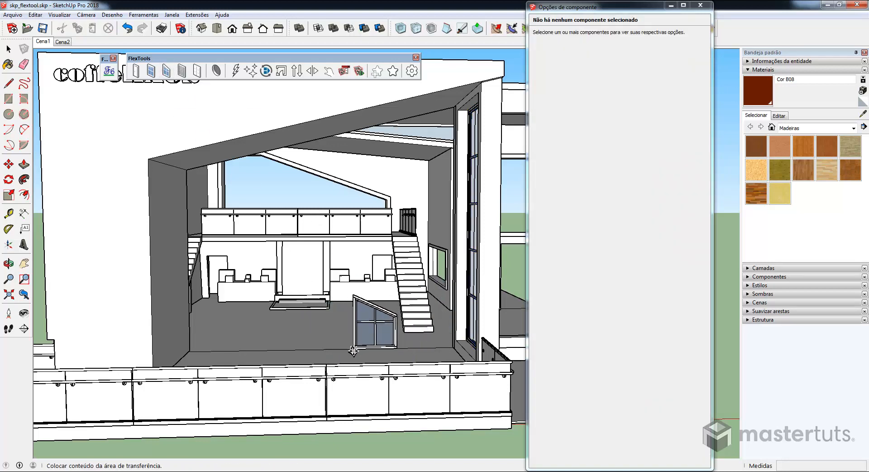
pyautogui.click(347, 353)
# Flip the trapezoid window along the component's red axis and move it by its lower corner to the tall-window side of the opening.
pyautogui.scroll(5, 358, 323)
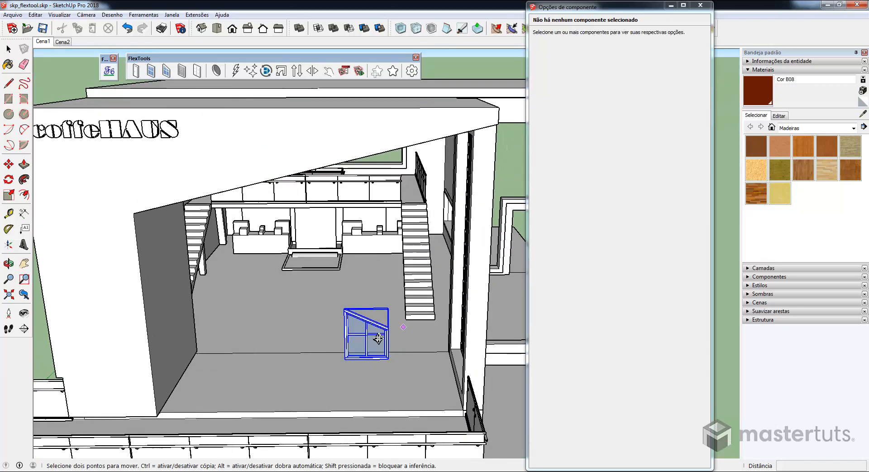
pyautogui.rightClick(358, 322)
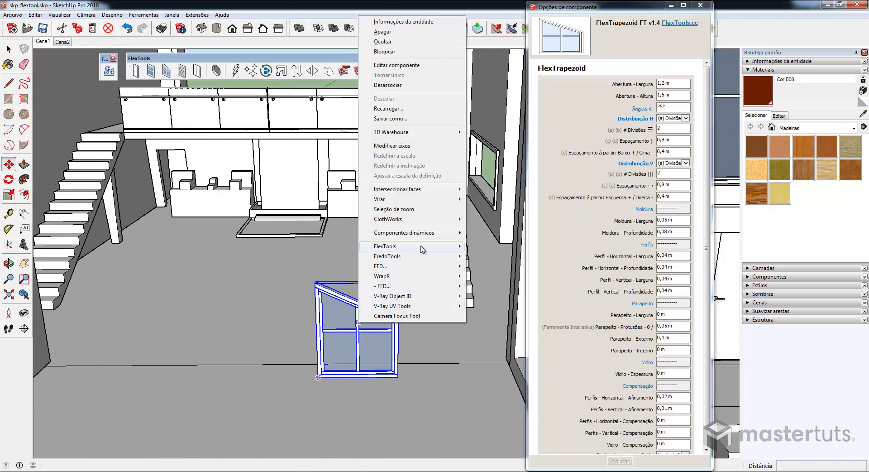
pyautogui.moveTo(435, 202)
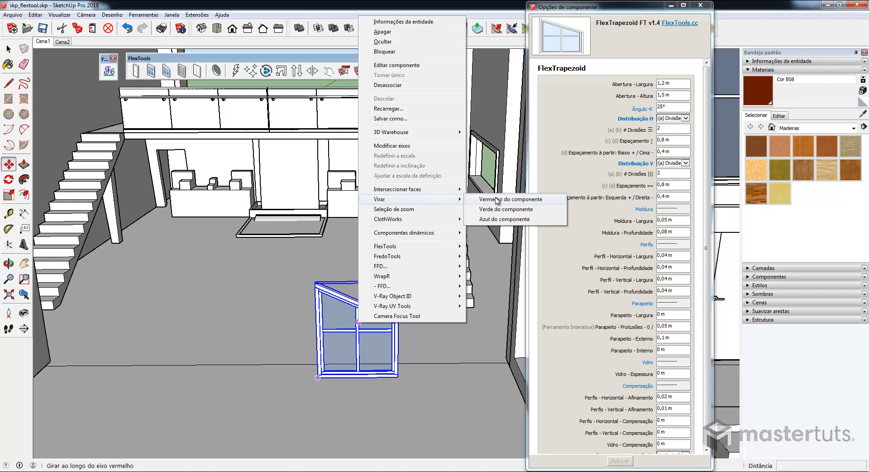
pyautogui.click(497, 199)
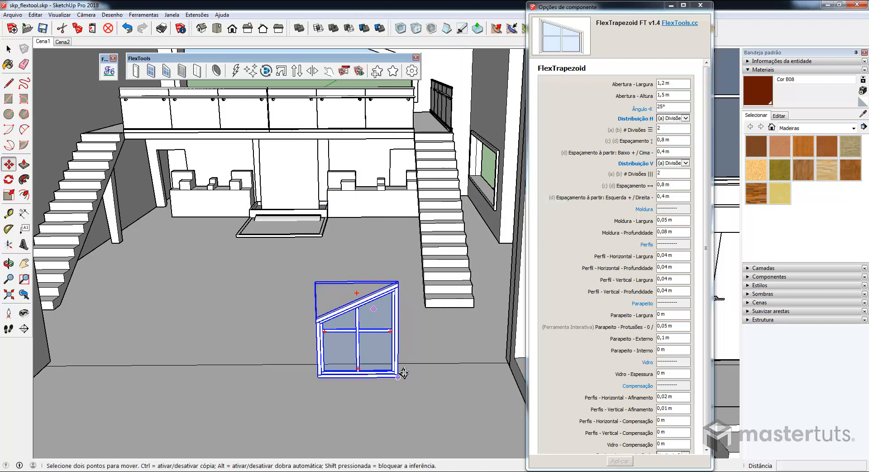
pyautogui.click(397, 377)
pyautogui.scroll(5, 457, 353)
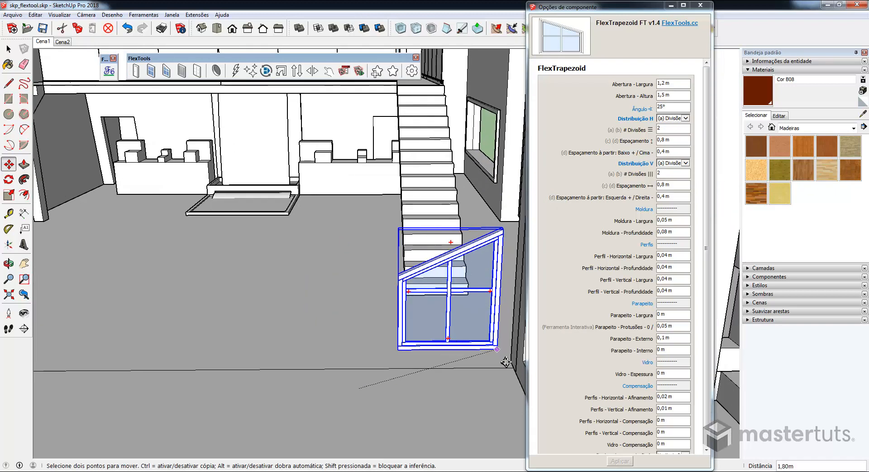
# Measure the slope of the front opening's top face with Angle Inspector, using the vertical Z axis as reference.
pyautogui.scroll(-6, 515, 371)
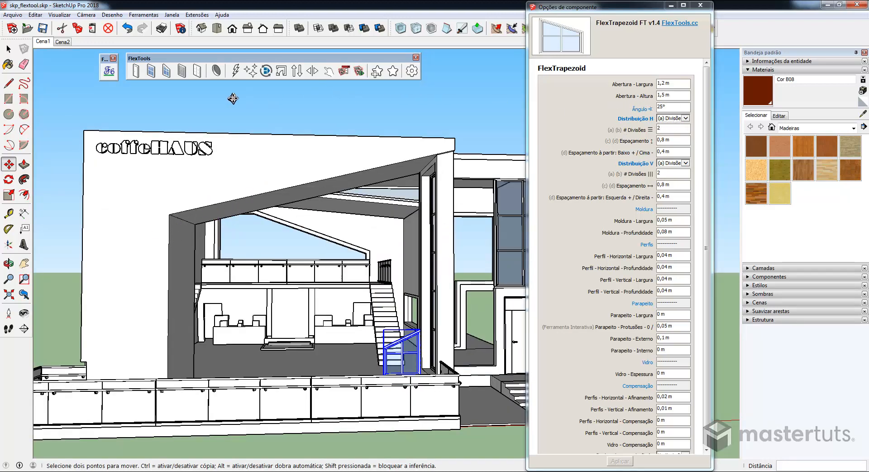
pyautogui.click(107, 74)
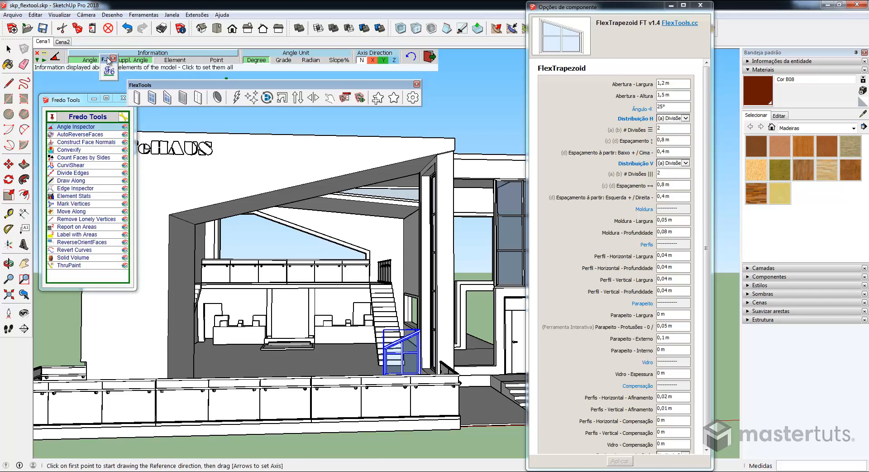
pyautogui.moveTo(105, 58); pyautogui.dragTo(102, 80)
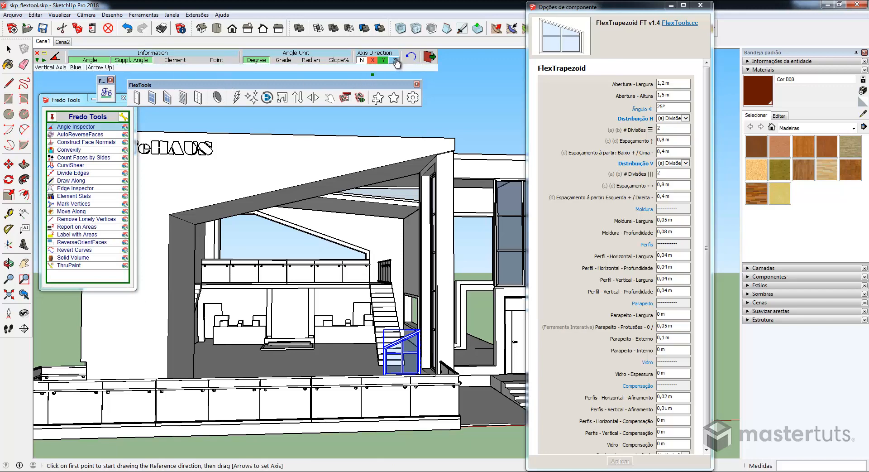
pyautogui.scroll(3, 272, 199)
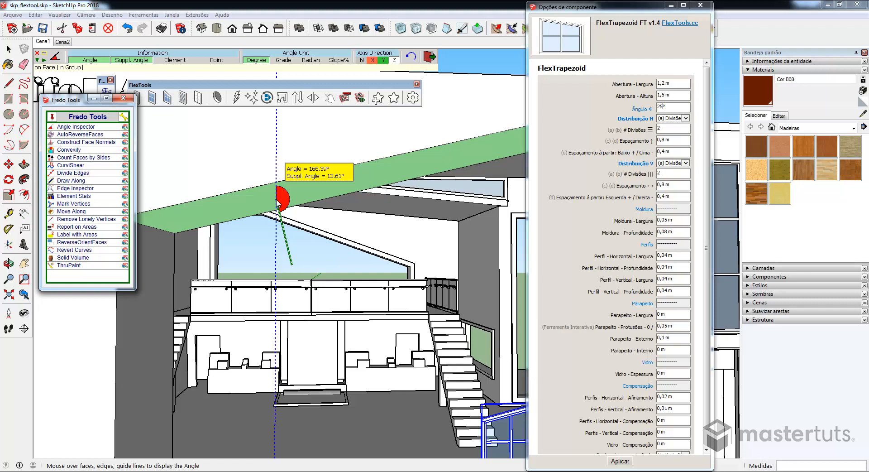
# Set the trapezoid window's Ângulo to 13,61° and close the Fredo Tools palette and Angle Inspector.
pyautogui.click(650, 111)
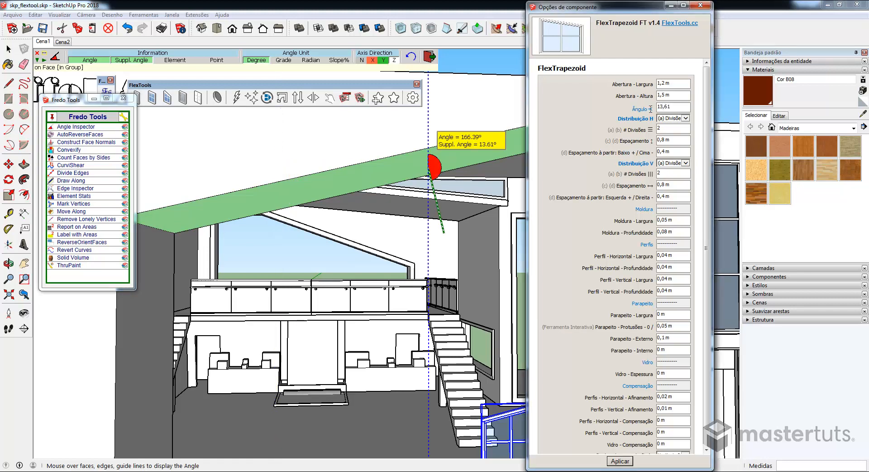
pyautogui.press('Return')
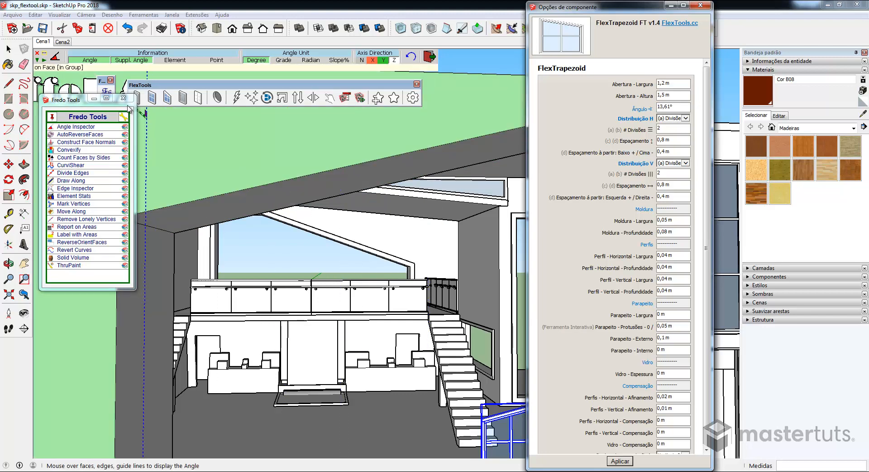
pyautogui.click(123, 99)
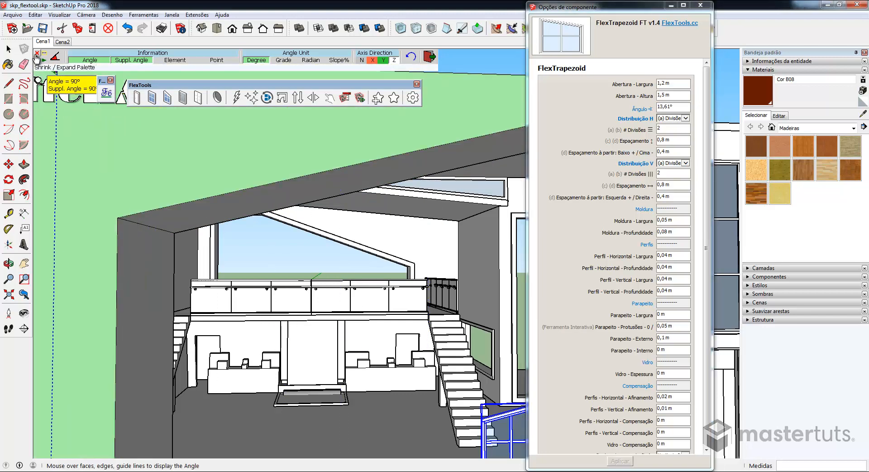
pyautogui.click(9, 48)
# Scale the trapezoid window's height up to the opening's upper corner, about 6,634 m high.
pyautogui.moveTo(462, 297); pyautogui.dragTo(377, 303, button='middle')
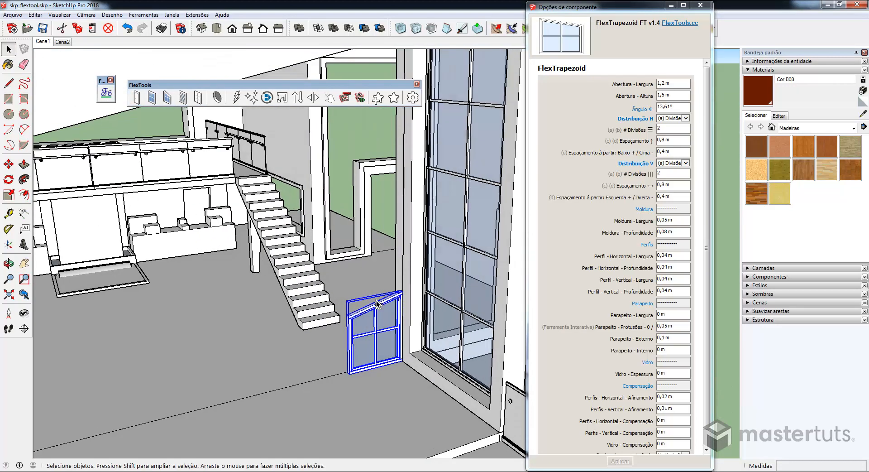
pyautogui.press('s')
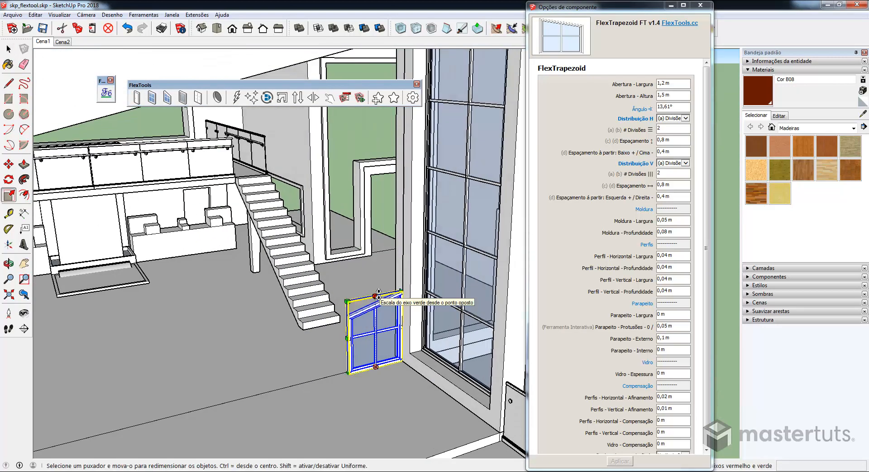
pyautogui.moveTo(374, 296); pyautogui.dragTo(364, 216)
pyautogui.scroll(-2, 364, 218)
pyautogui.moveTo(368, 265); pyautogui.dragTo(331, 249, button='middle')
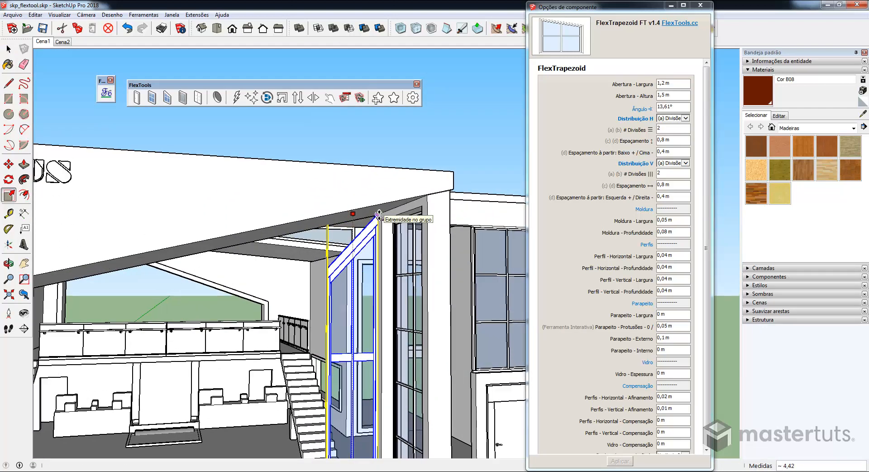
pyautogui.click(379, 214)
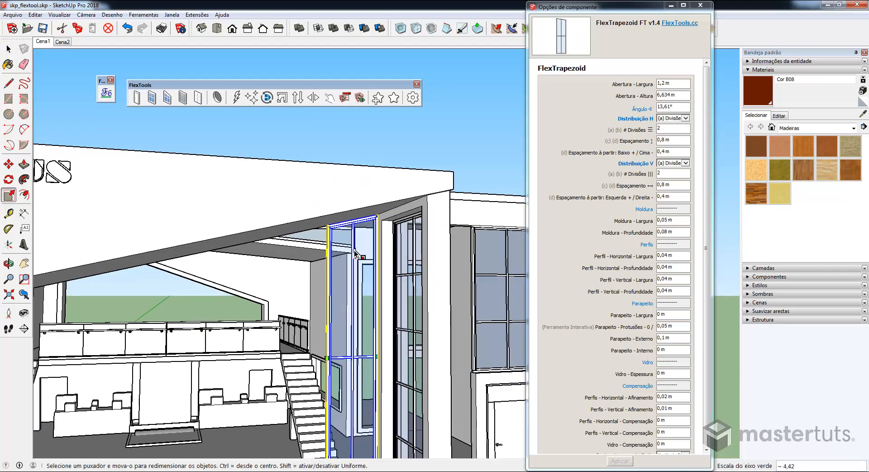
# Scale the trapezoid window's width across to the opening's opposite wall, about 7,226 m wide.
pyautogui.moveTo(304, 231); pyautogui.dragTo(295, 234, button='middle')
pyautogui.scroll(3, 295, 234)
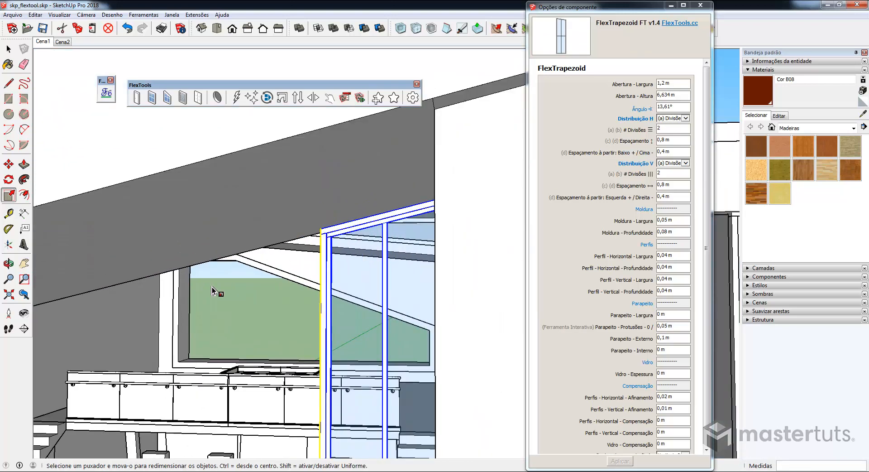
pyautogui.scroll(-3, 375, 289)
pyautogui.keyDown('shift'); pyautogui.moveTo(375, 287); pyautogui.dragTo(406, 184, button='middle'); pyautogui.keyUp('shift')
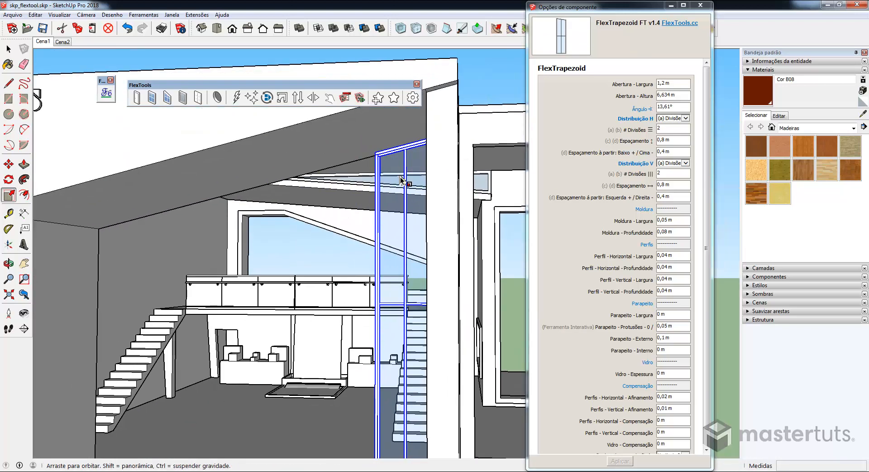
pyautogui.scroll(-3, 388, 299)
pyautogui.click(385, 300)
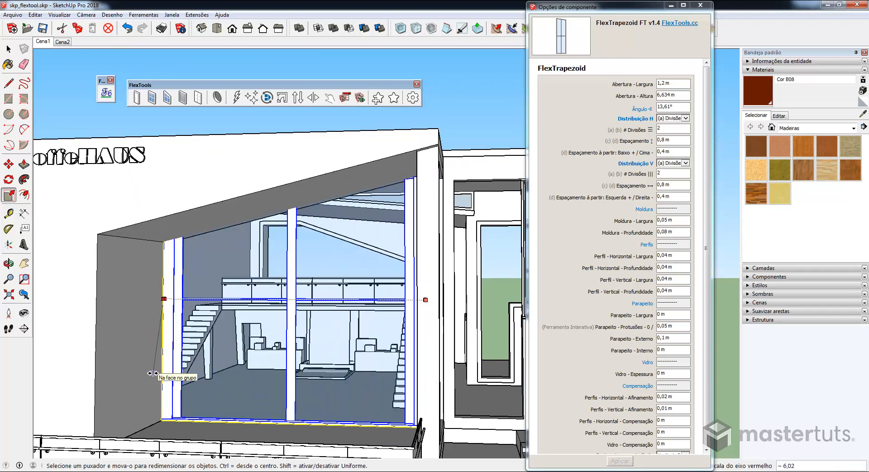
pyautogui.click(154, 375)
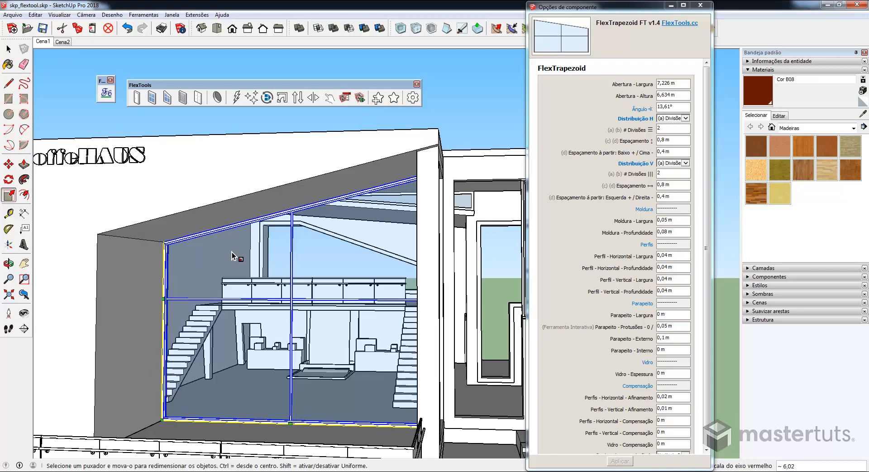
# Insert a second FlexTrapezoid window in the sloped opening on the opposite facade, near its low end.
pyautogui.scroll(3, 177, 248)
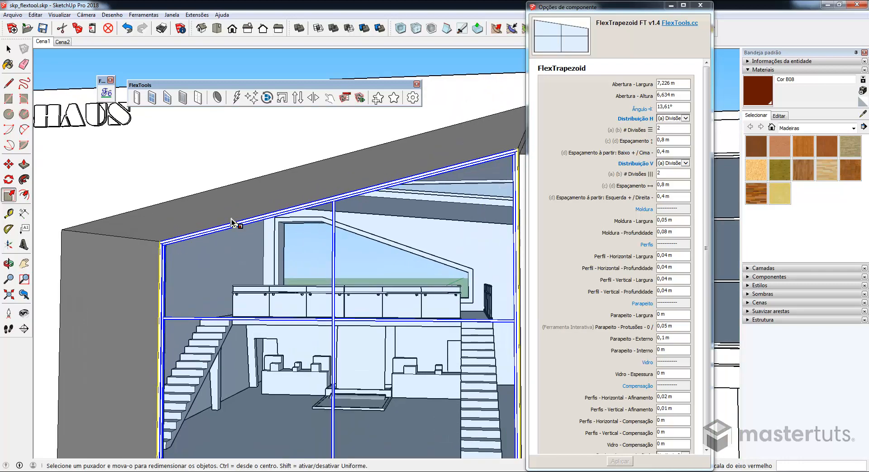
pyautogui.moveTo(245, 222); pyautogui.dragTo(280, 266, button='middle')
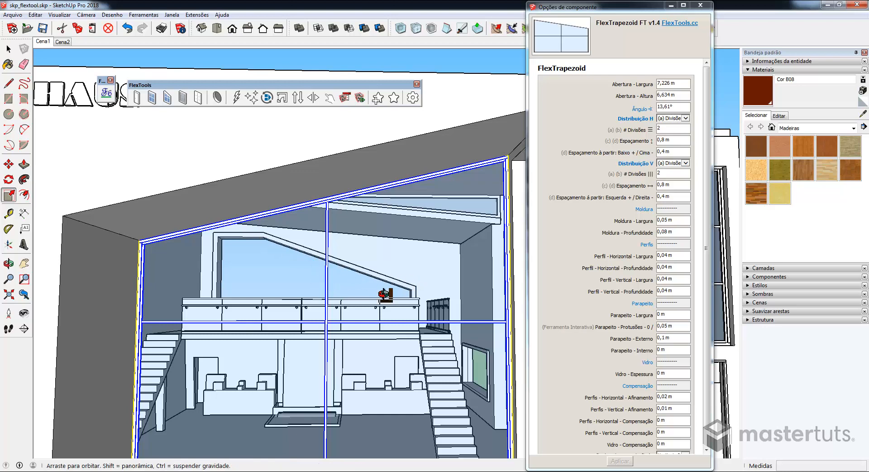
pyautogui.scroll(-10, 317, 276)
pyautogui.moveTo(232, 305); pyautogui.dragTo(376, 271, button='middle')
pyautogui.scroll(5, 386, 291)
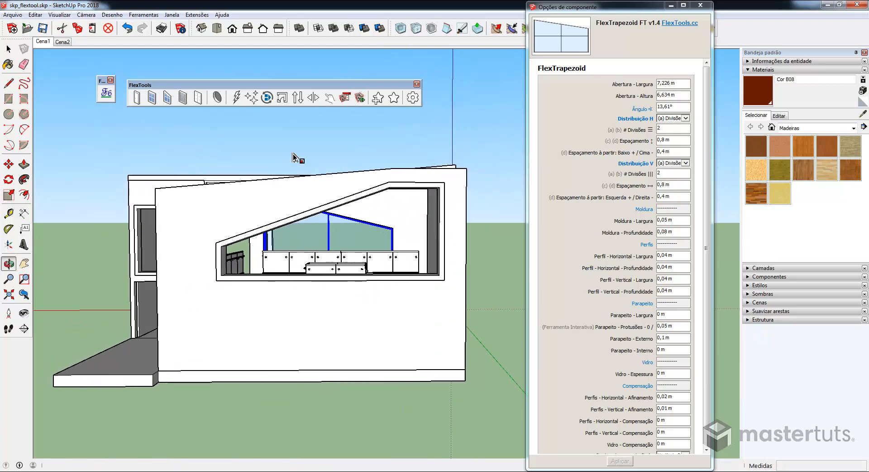
pyautogui.click(167, 97)
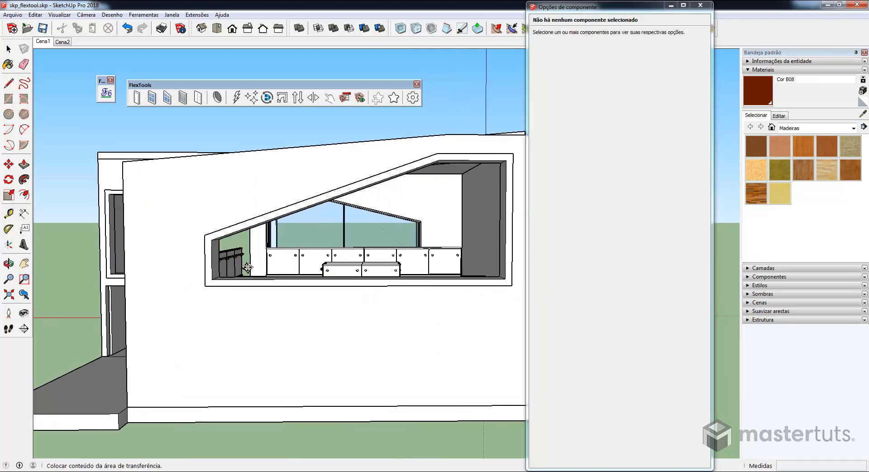
pyautogui.scroll(5, 270, 278)
pyautogui.click(271, 278)
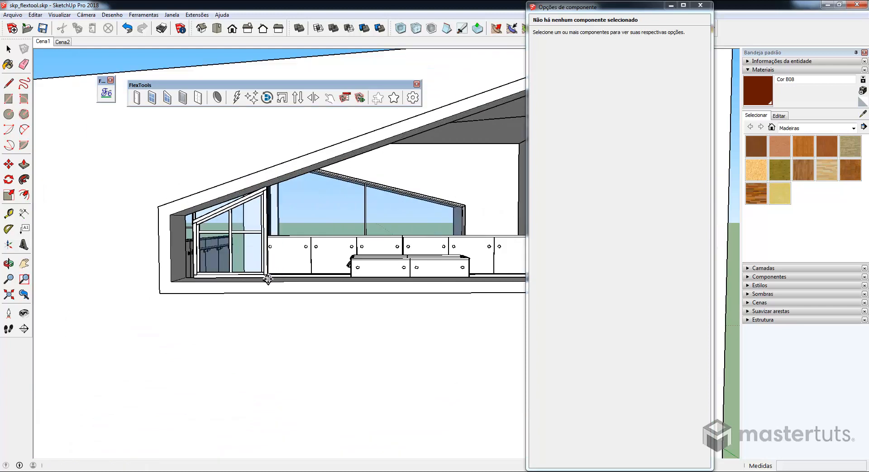
# Move the new trapezoid window by its lower corner to the sill at the opening's low end.
pyautogui.moveTo(267, 277); pyautogui.dragTo(186, 274, button='middle')
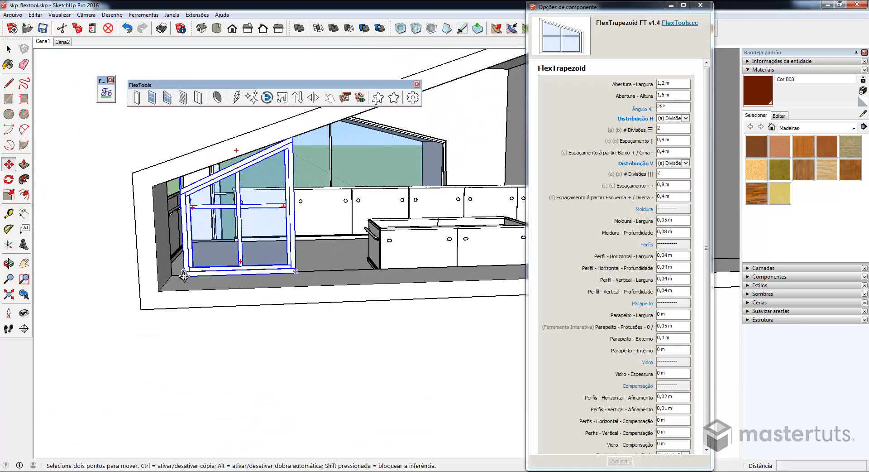
pyautogui.click(184, 278)
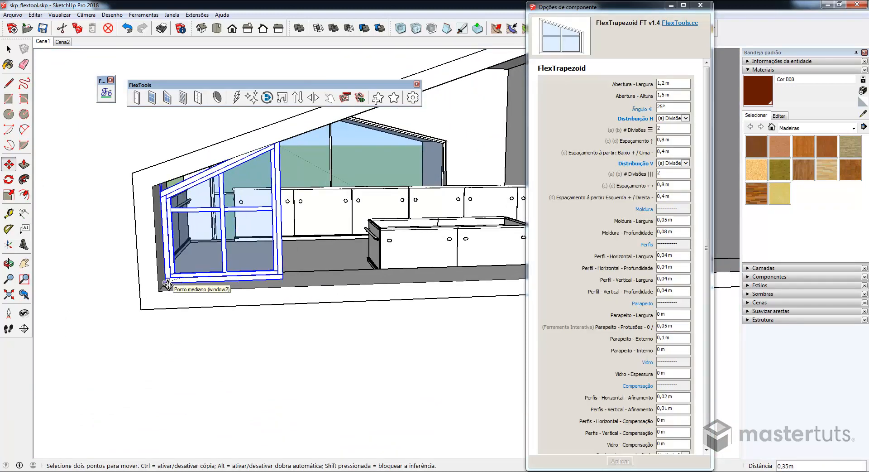
pyautogui.moveTo(203, 251); pyautogui.dragTo(195, 178, button='middle')
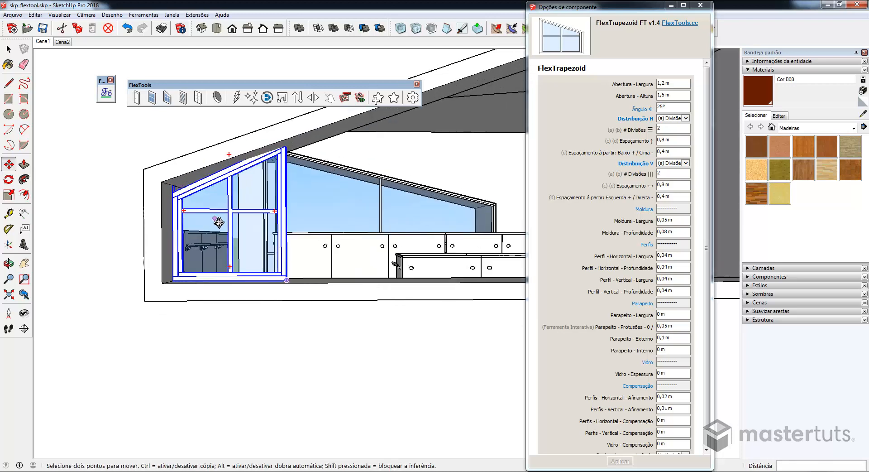
# Measure the slope of the second opening's top face with Angle Inspector, using the vertical Z axis as reference.
pyautogui.scroll(-1, 218, 222)
pyautogui.click(107, 94)
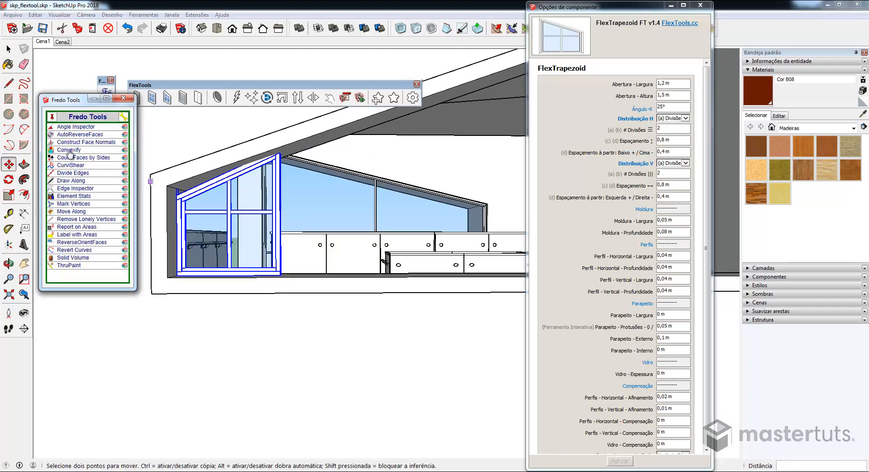
pyautogui.click(71, 128)
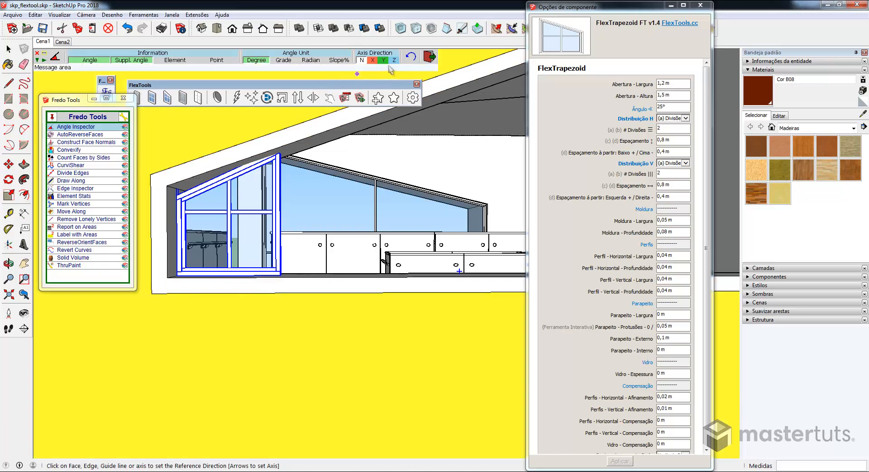
pyautogui.click(395, 61)
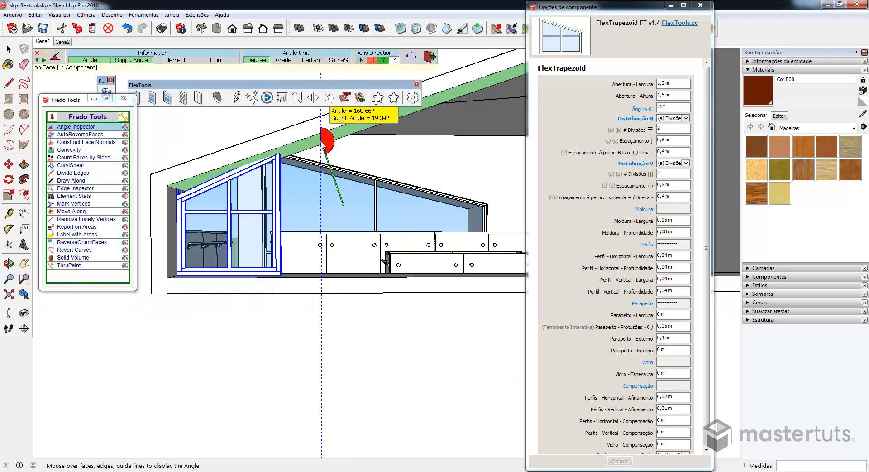
# Set the second trapezoid window's angle to 19,34° in its component options.
pyautogui.click(671, 109)
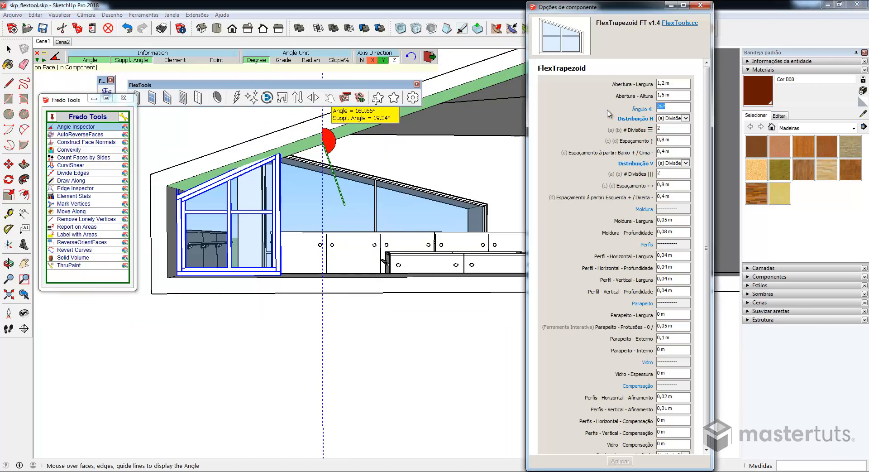
pyautogui.write('19,34')
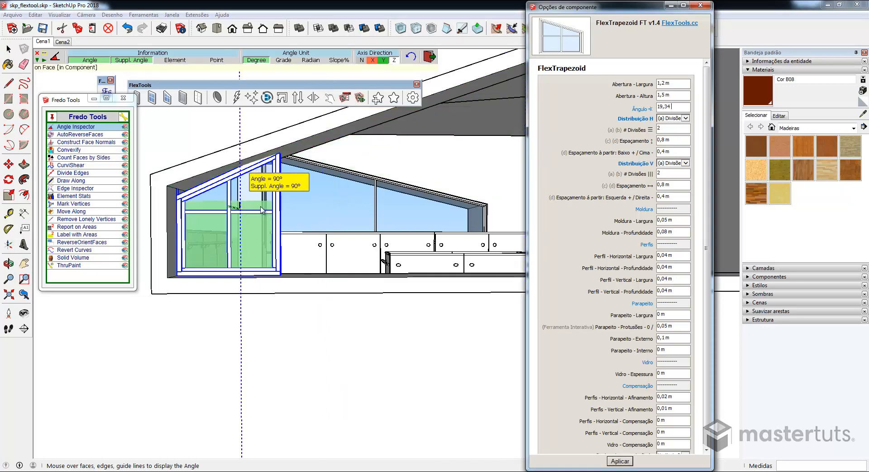
pyautogui.press('Return')
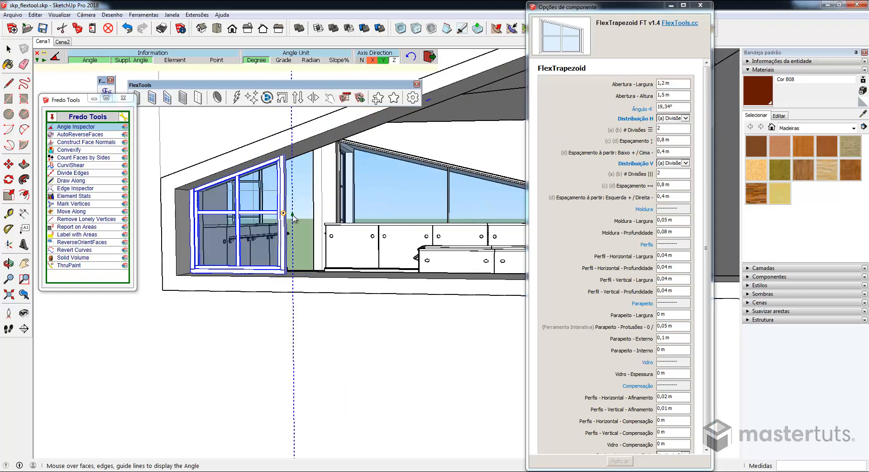
pyautogui.click(701, 6)
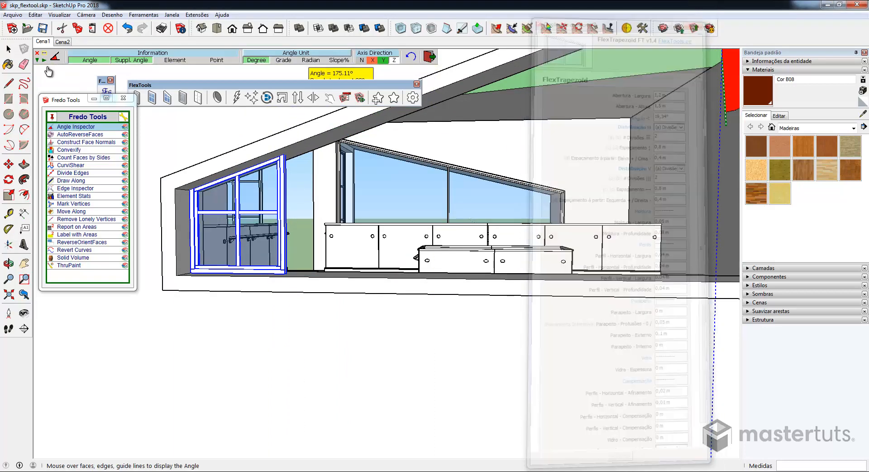
pyautogui.press('space')
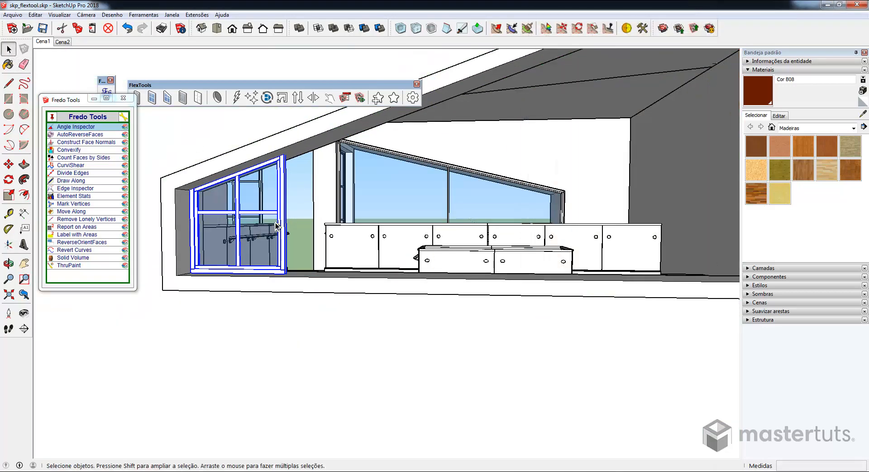
# Scale the second trapezoid window's width across to the corner where the opening's sloped top ends, about 5,874 m wide.
pyautogui.press('s')
pyautogui.moveTo(286, 211); pyautogui.dragTo(414, 213)
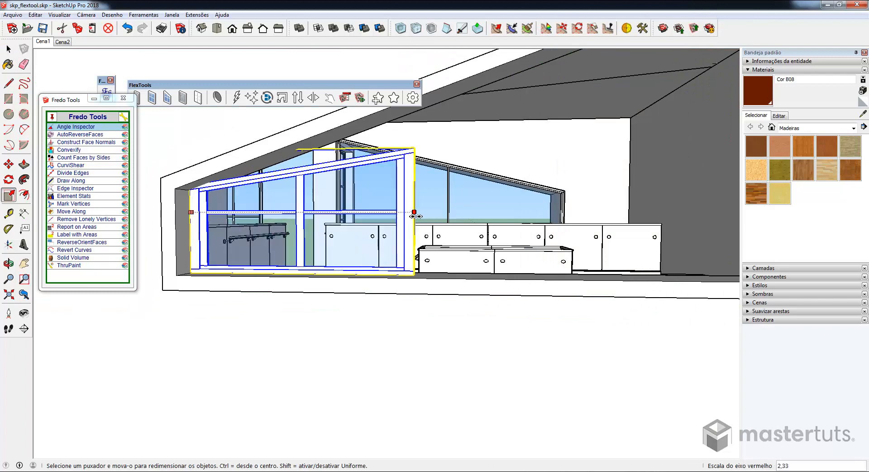
pyautogui.moveTo(425, 215); pyautogui.dragTo(487, 226, button='middle')
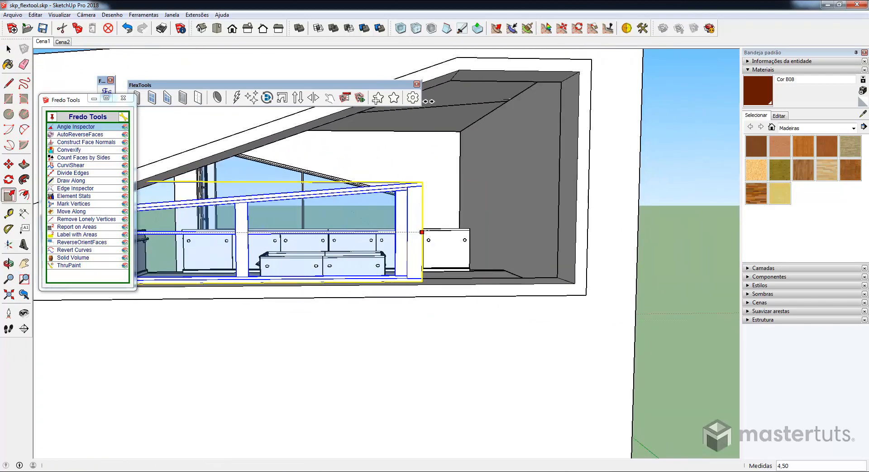
pyautogui.moveTo(429, 101); pyautogui.dragTo(451, 82)
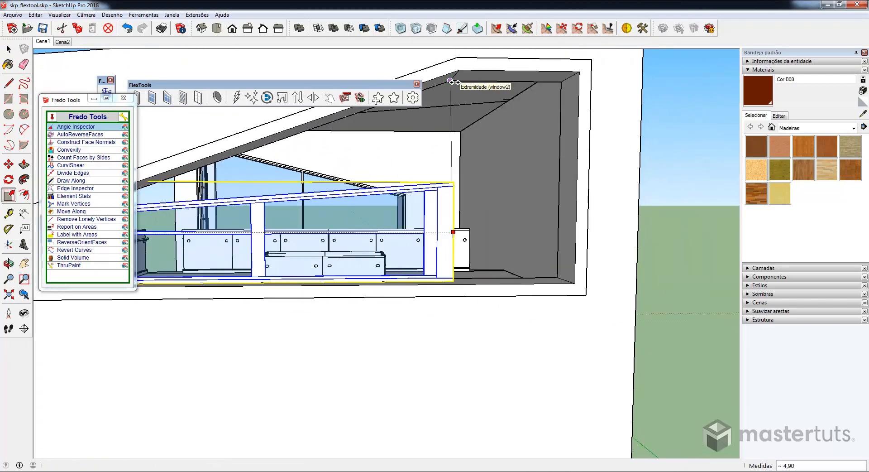
pyautogui.click(451, 81)
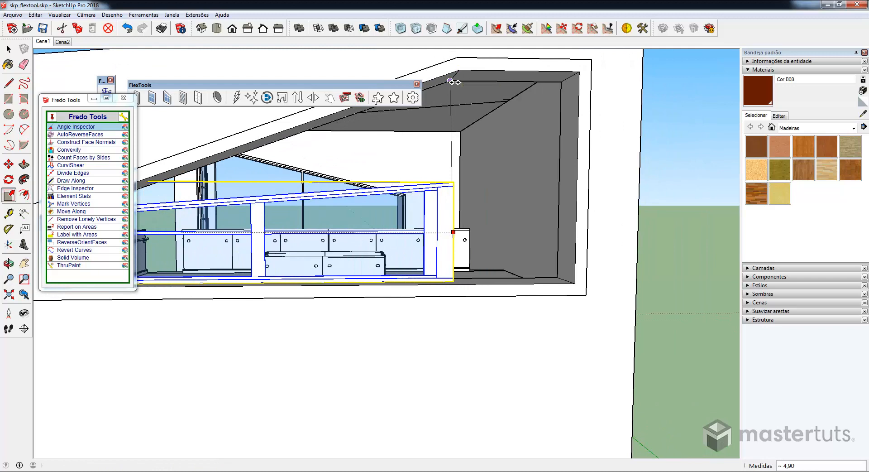
# Close the Fredo Tools window and scale the trapezoid window's height from the opening's peak down to the sill, about 3,082 m.
pyautogui.click(124, 99)
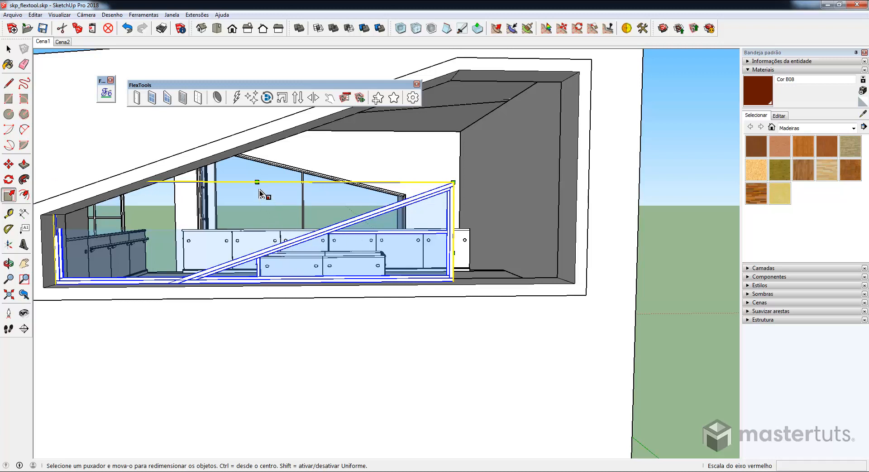
pyautogui.moveTo(258, 183); pyautogui.dragTo(459, 69)
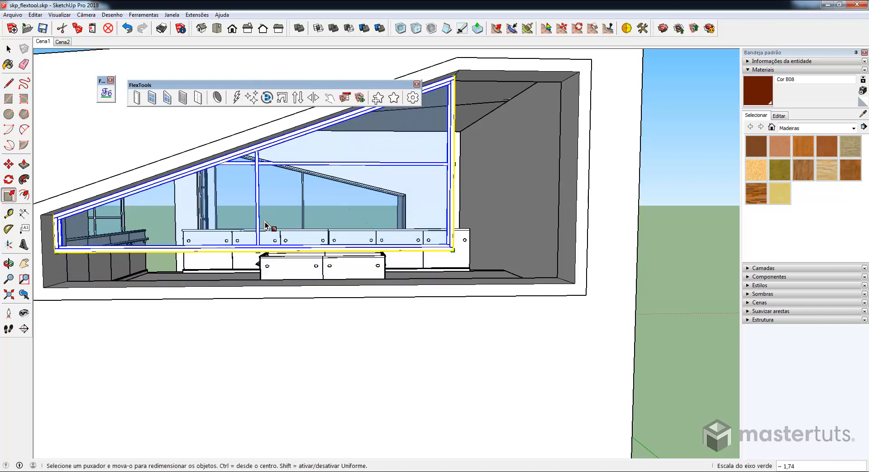
pyautogui.moveTo(259, 262); pyautogui.dragTo(258, 288)
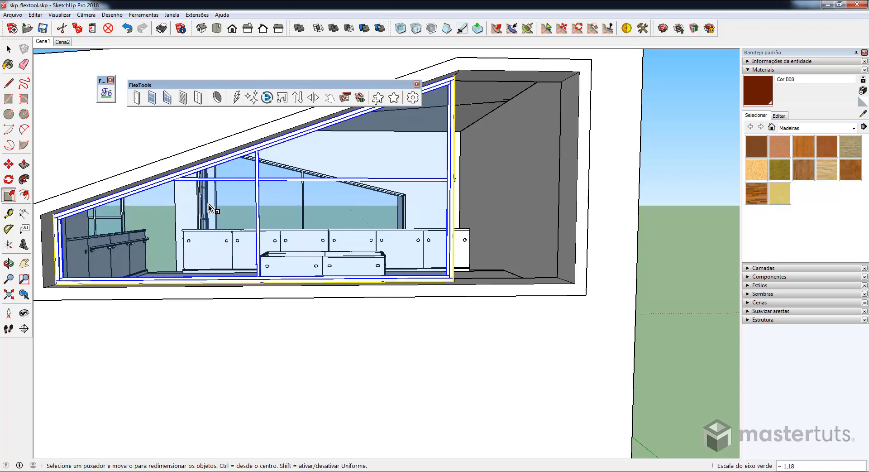
# Use the Interact tool to give the trapezoid window 4 horizontal and 3 vertical divisions, and review its component options.
pyautogui.click(330, 97)
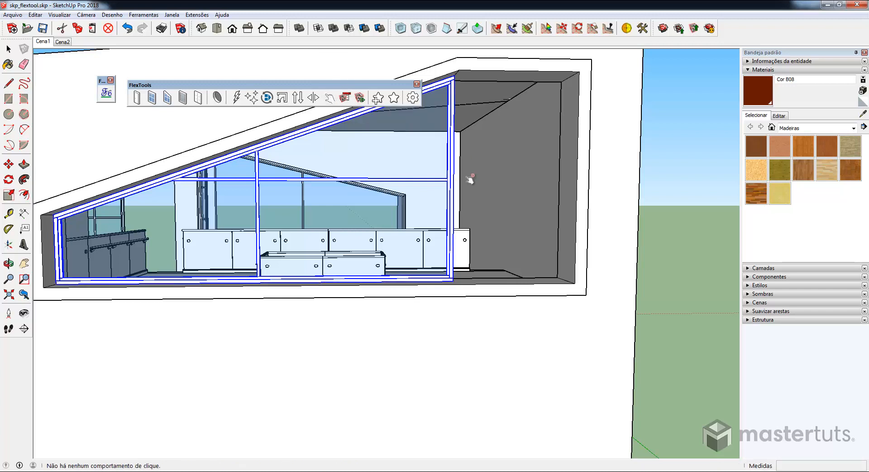
pyautogui.click(451, 204)
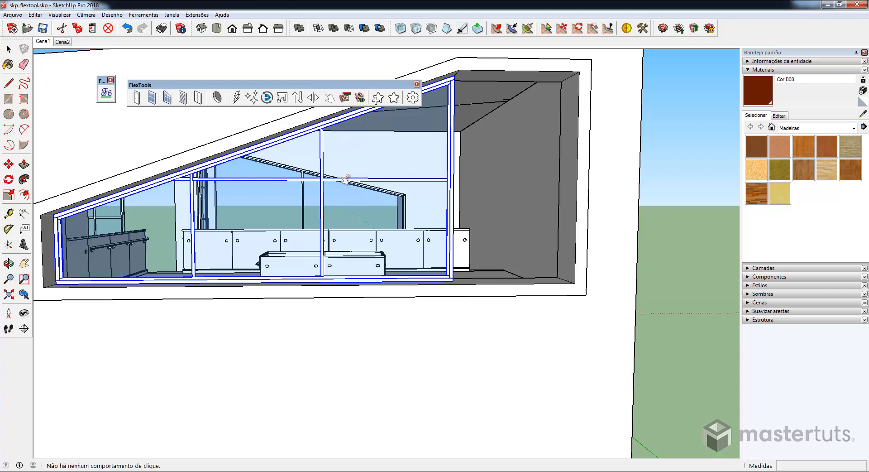
pyautogui.click(339, 126)
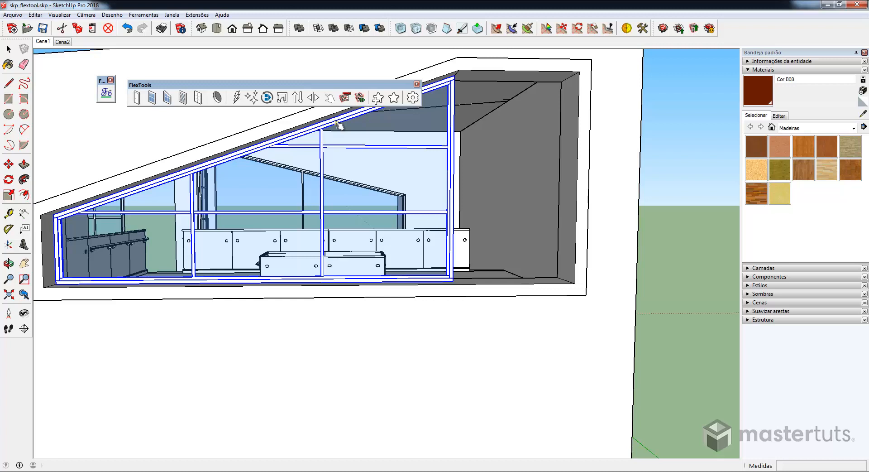
pyautogui.click(339, 126)
pyautogui.click(344, 97)
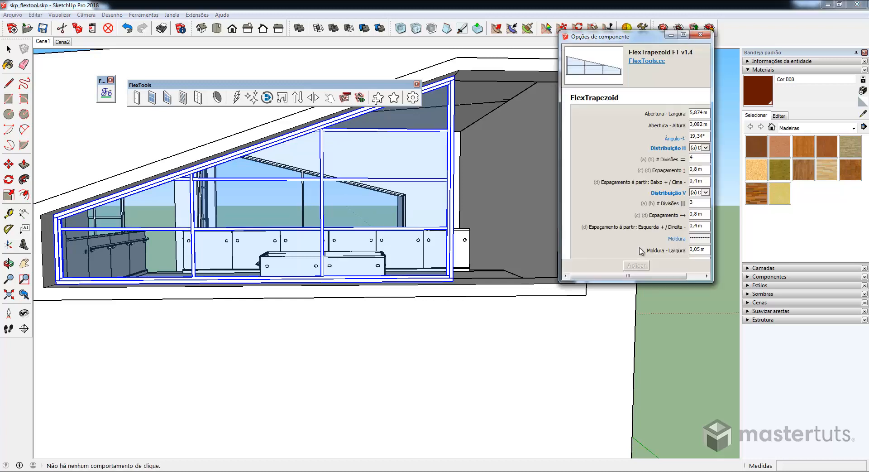
pyautogui.moveTo(644, 279); pyautogui.dragTo(660, 458)
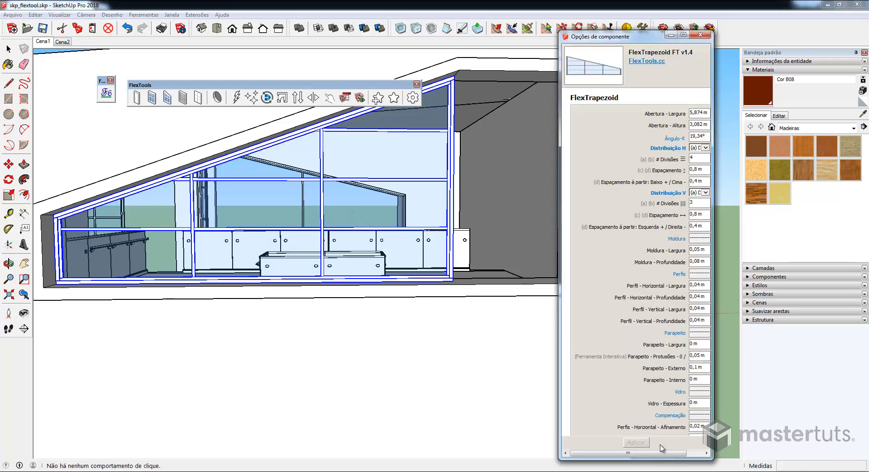
pyautogui.scroll(-2, 693, 336)
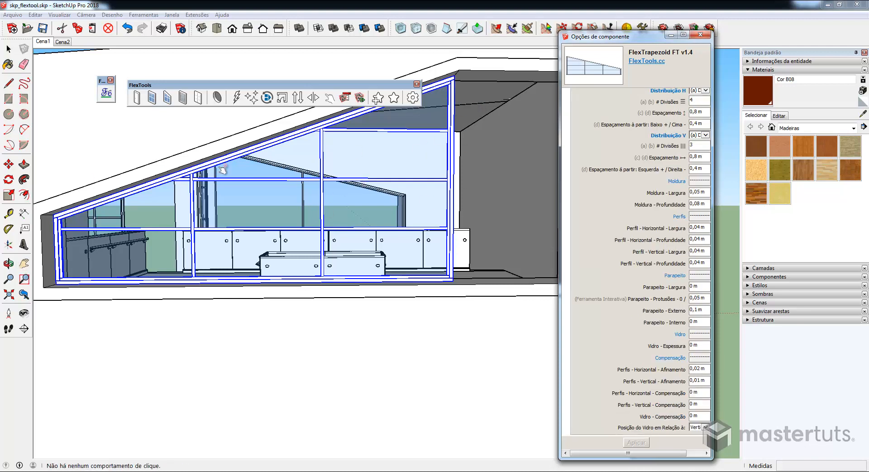
pyautogui.click(701, 37)
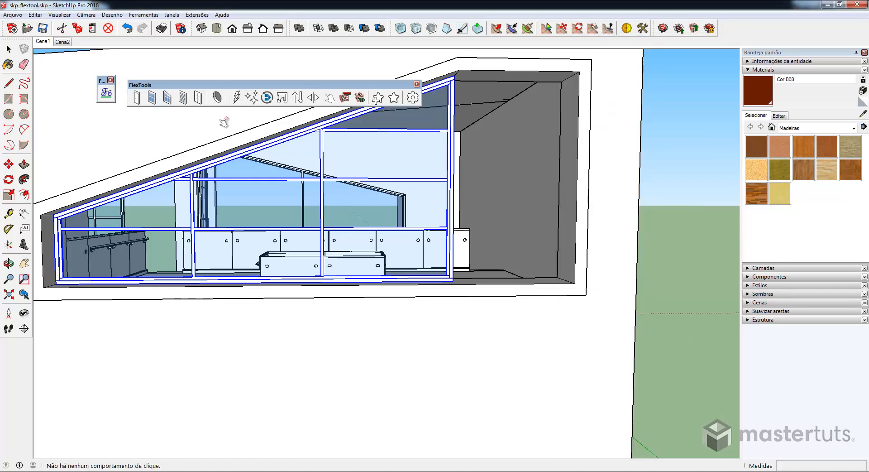
# Insert a FlexSlat component in the rectangular part of the opening and move its lower corner against the trapezoid window's bottom corner.
pyautogui.click(182, 99)
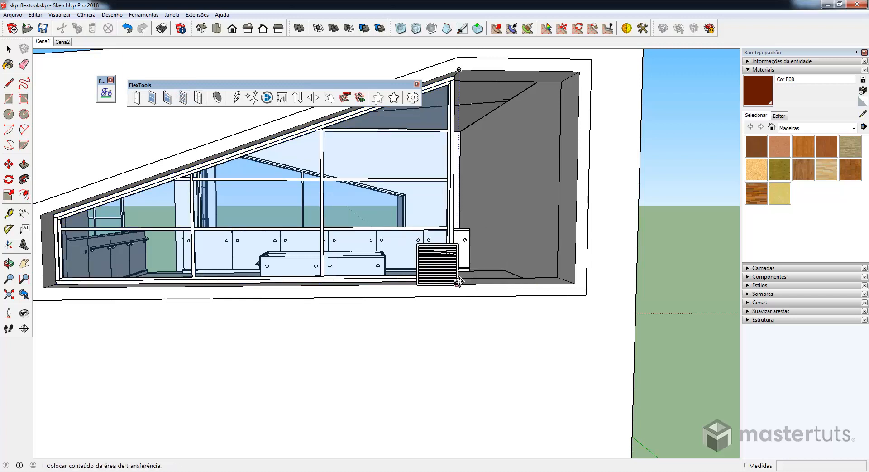
pyautogui.click(573, 282)
pyautogui.scroll(6, 548, 279)
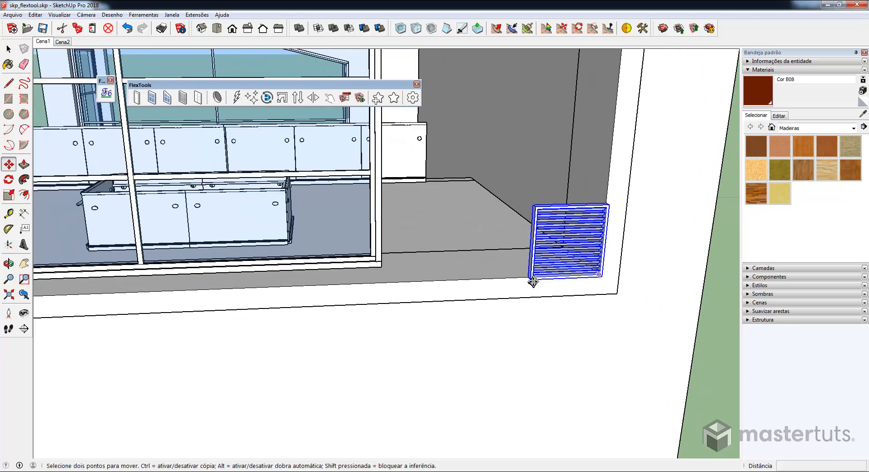
pyautogui.click(532, 281)
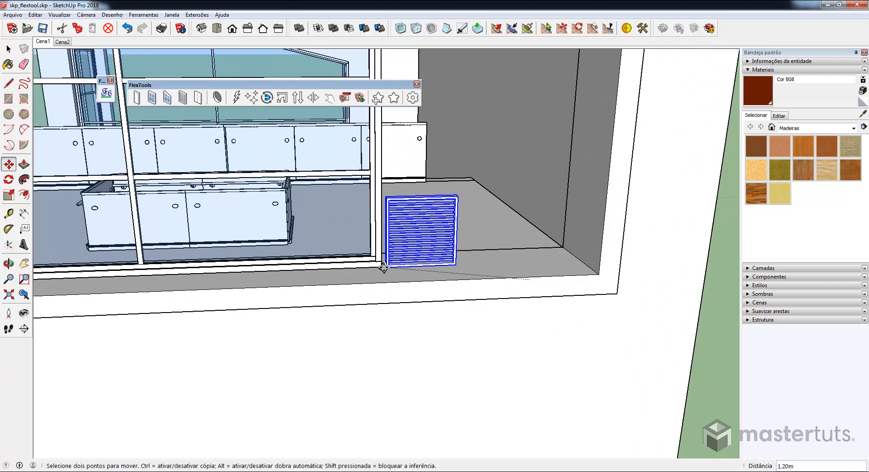
pyautogui.click(382, 268)
# Scale the slat panel's width across to the opening's far wall, about 1,754 m wide.
pyautogui.moveTo(407, 263); pyautogui.dragTo(450, 226, button='middle')
pyautogui.press('s')
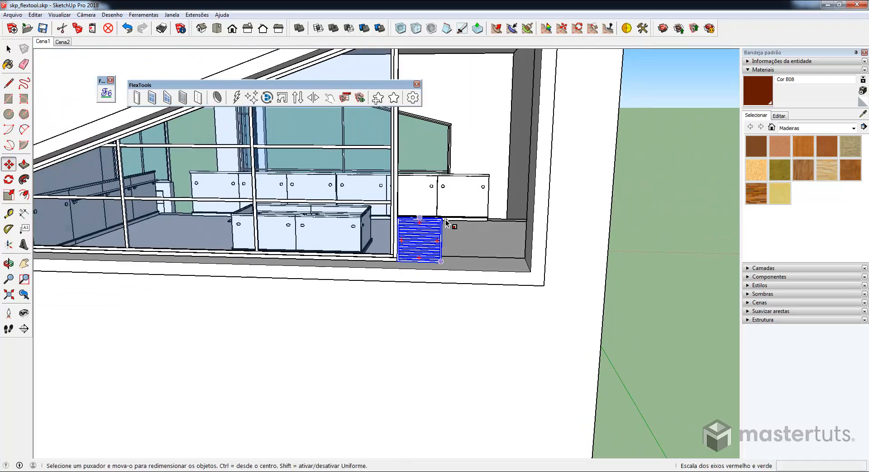
pyautogui.moveTo(440, 240); pyautogui.dragTo(531, 268)
pyautogui.click(531, 268)
# Scale the slat panel's height up to the opening's top edge, about 3,082 m high.
pyautogui.scroll(-1, 492, 247)
pyautogui.moveTo(511, 230); pyautogui.dragTo(490, 312, button='middle')
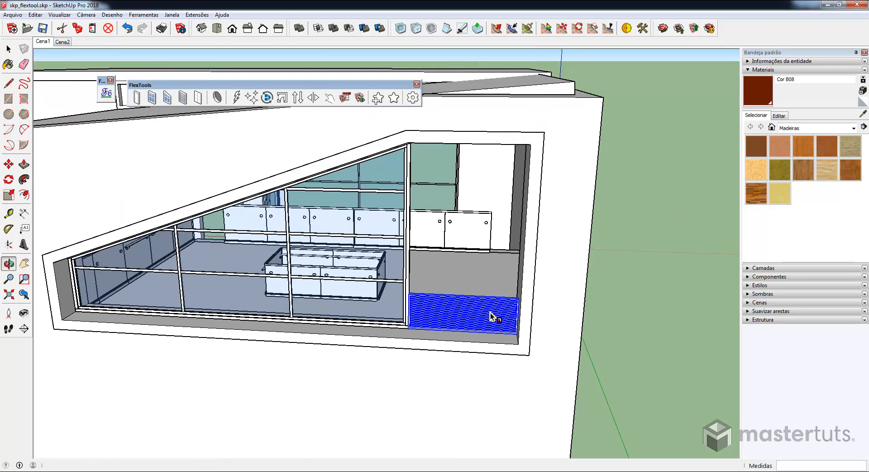
pyautogui.moveTo(468, 300); pyautogui.dragTo(532, 142)
pyautogui.click(532, 141)
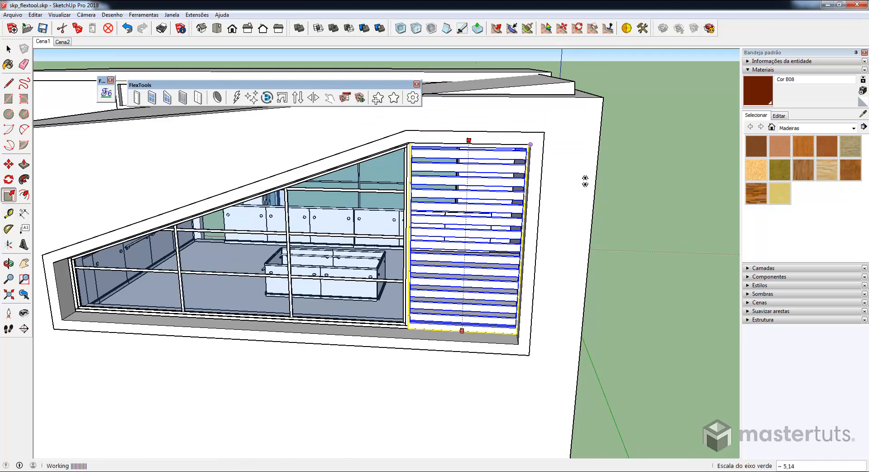
pyautogui.scroll(5, 586, 185)
pyautogui.scroll(2, 481, 183)
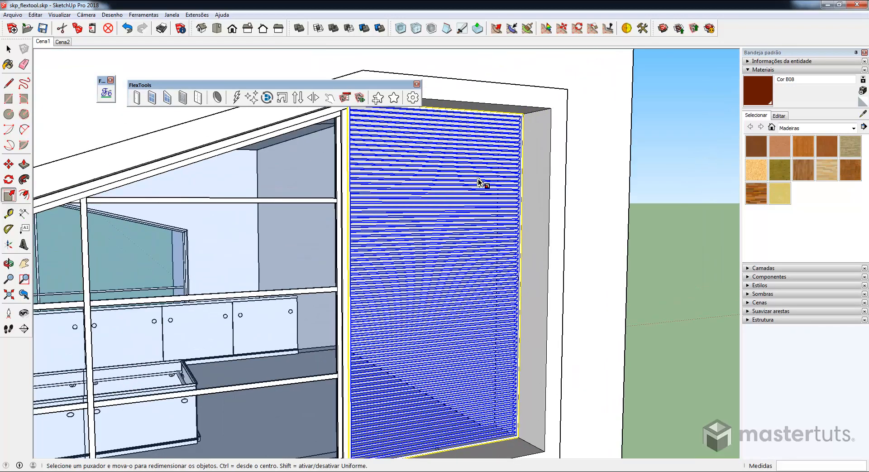
pyautogui.scroll(-3, 483, 184)
# Set the FlexSlat panel's slat spacing (Espaçamento) to 0,1 m in its component options.
pyautogui.click(345, 98)
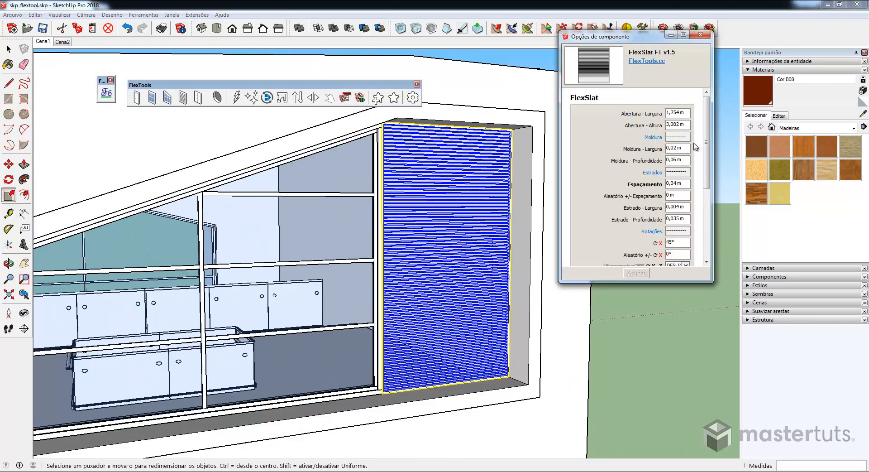
pyautogui.moveTo(651, 280); pyautogui.dragTo(652, 427)
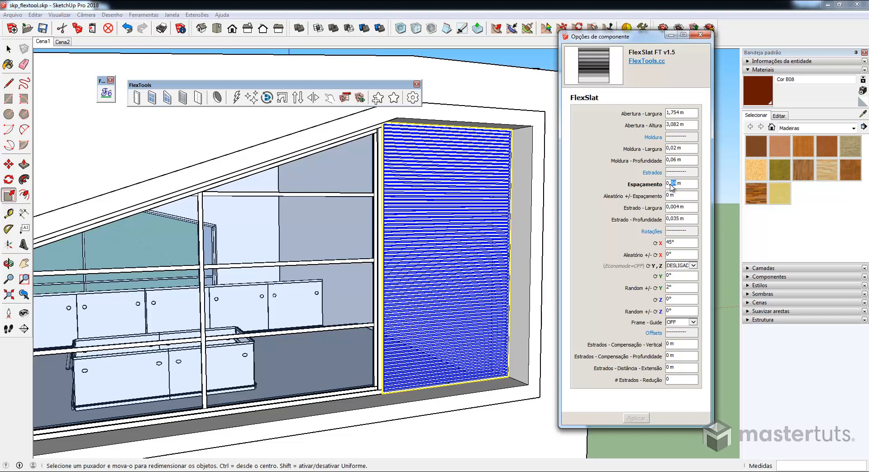
pyautogui.write('1')
pyautogui.press('Return')
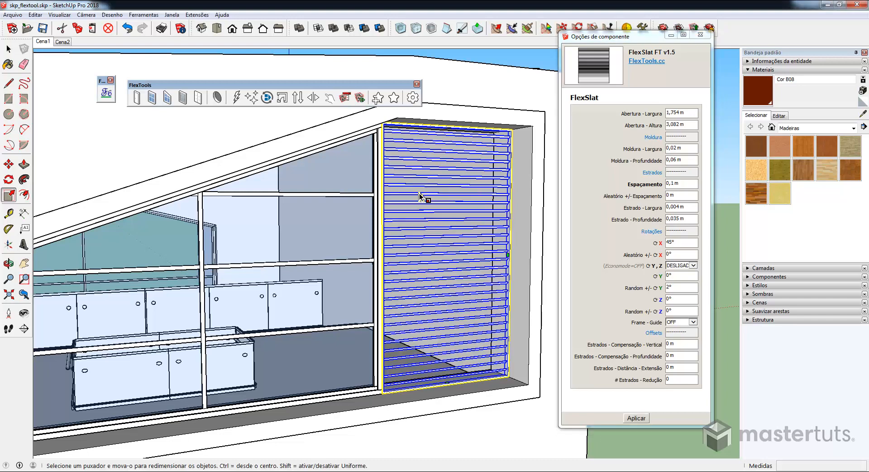
# Set the slats' rotation about the X axis to 60°.
pyautogui.scroll(5, 463, 209)
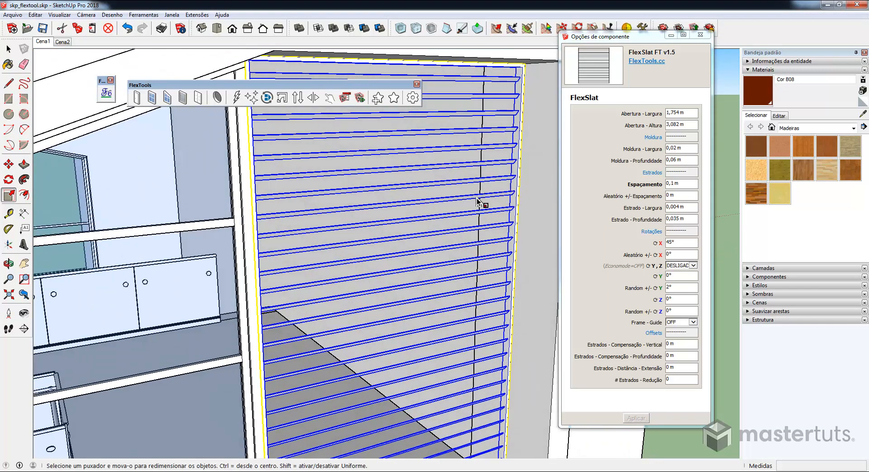
pyautogui.doubleClick(670, 241)
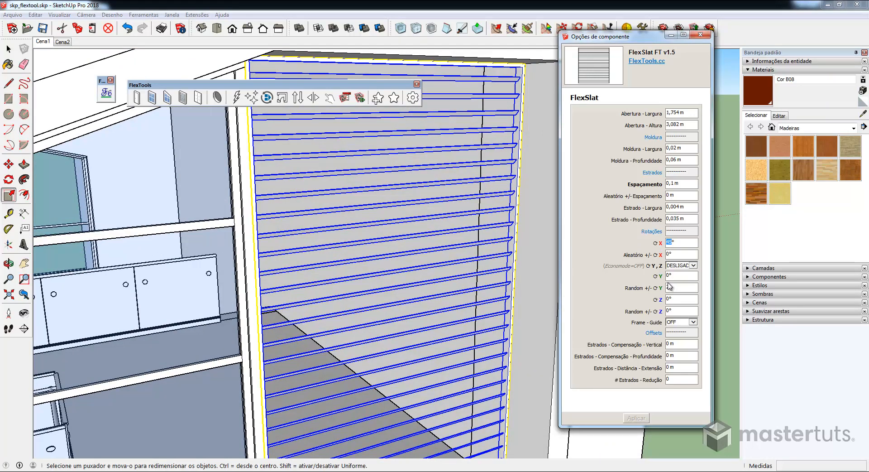
pyautogui.write('60')
pyautogui.press('Return')
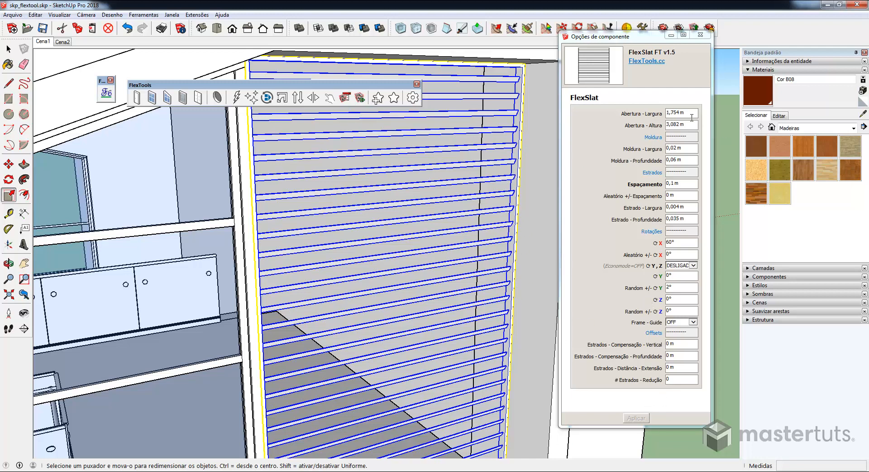
# Insert a FlexPanel component at the lower corner of the blank exterior side wall.
pyautogui.scroll(-8, 425, 199)
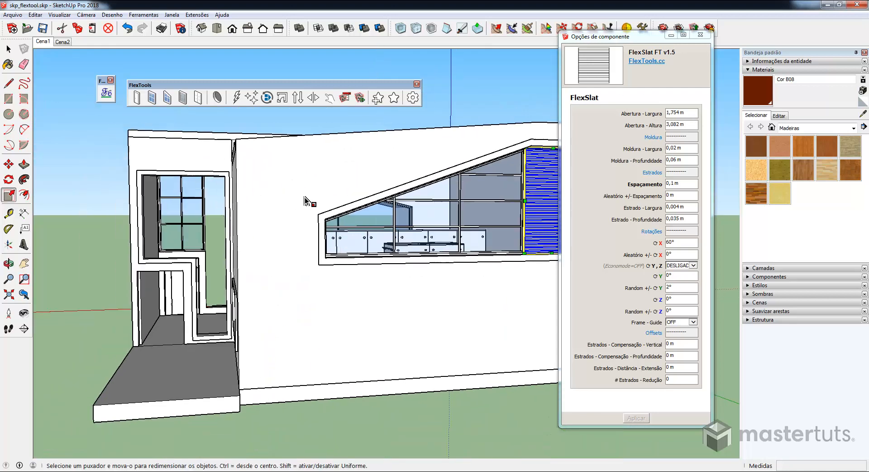
pyautogui.moveTo(305, 198); pyautogui.dragTo(398, 208, button='middle')
pyautogui.moveTo(262, 221); pyautogui.dragTo(326, 212, button='middle')
pyautogui.moveTo(227, 206); pyautogui.dragTo(294, 197, button='middle')
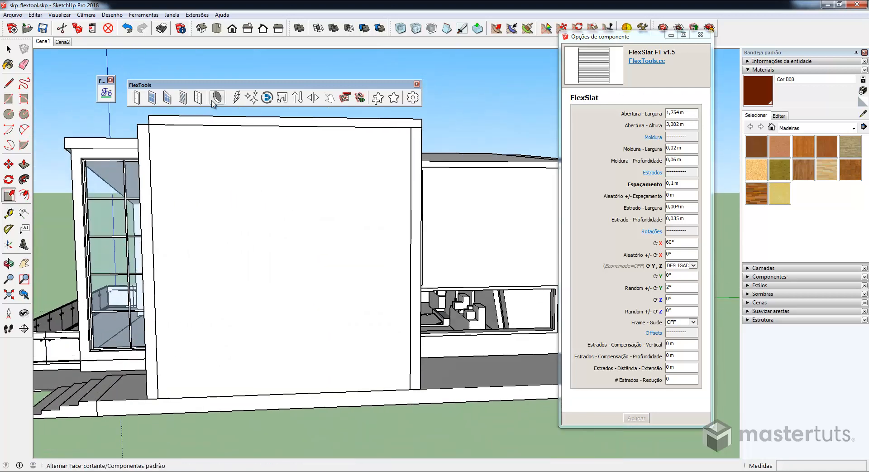
pyautogui.click(198, 97)
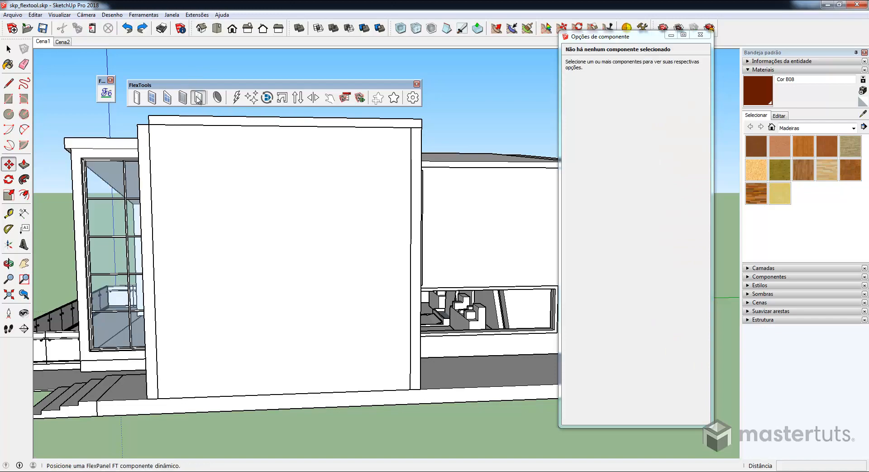
pyautogui.click(184, 315)
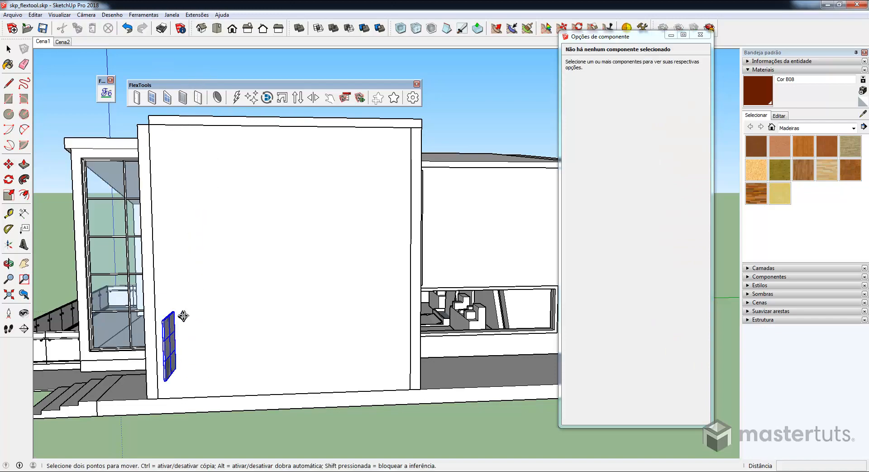
# Rotate the new panel 90° about its vertical axis so it lies flat against the wall.
pyautogui.moveTo(200, 348); pyautogui.dragTo(245, 227, button='middle')
pyautogui.scroll(5, 256, 254)
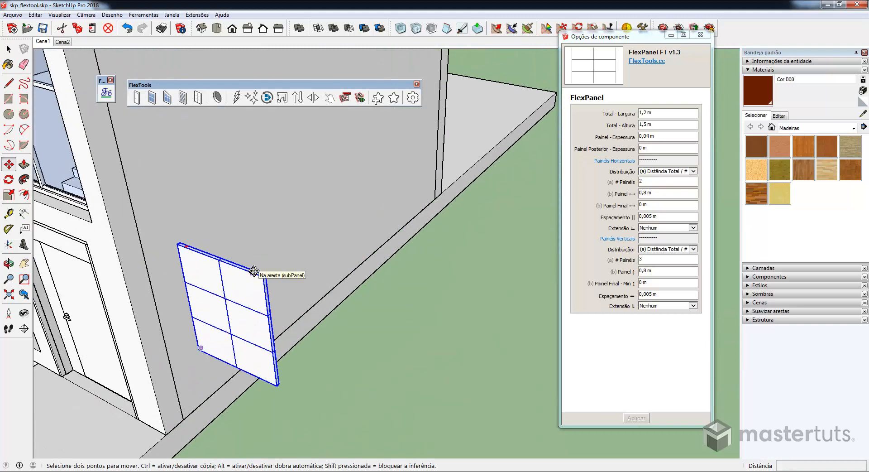
pyautogui.click(253, 272)
pyautogui.click(280, 218)
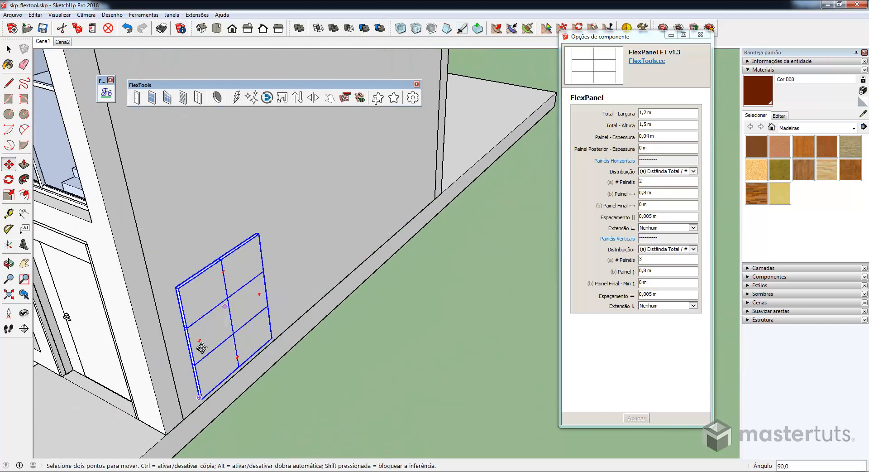
# Scale the panel's width across to the wall's far edge, about 6,683 m wide.
pyautogui.moveTo(202, 348); pyautogui.dragTo(281, 235, button='middle')
pyautogui.press('s')
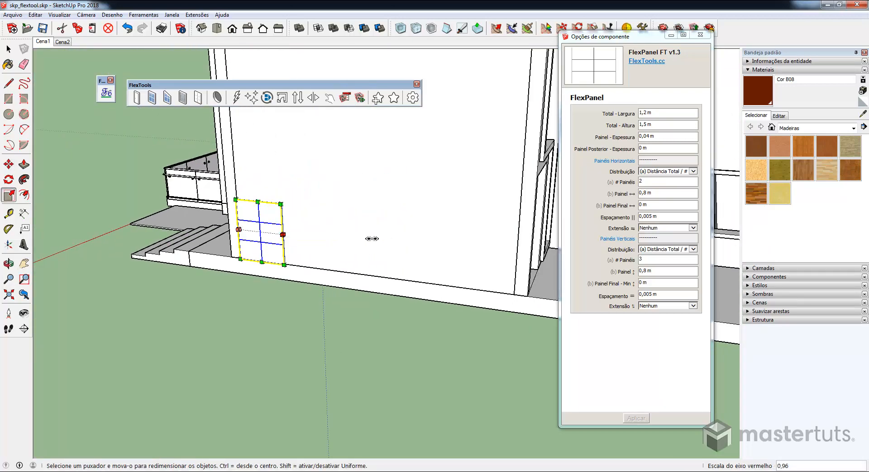
pyautogui.click(515, 265)
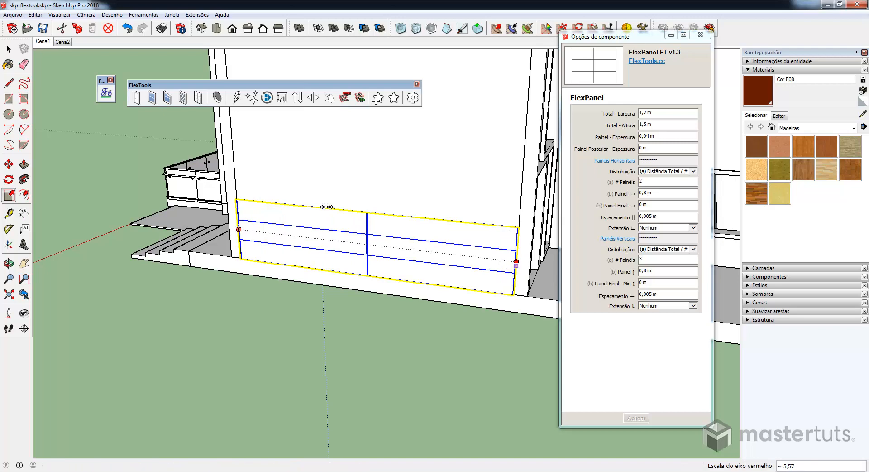
# Scale the panel's height up to the underside of the roof edge, about 7,08 m high.
pyautogui.moveTo(327, 206); pyautogui.dragTo(408, 358, button='middle')
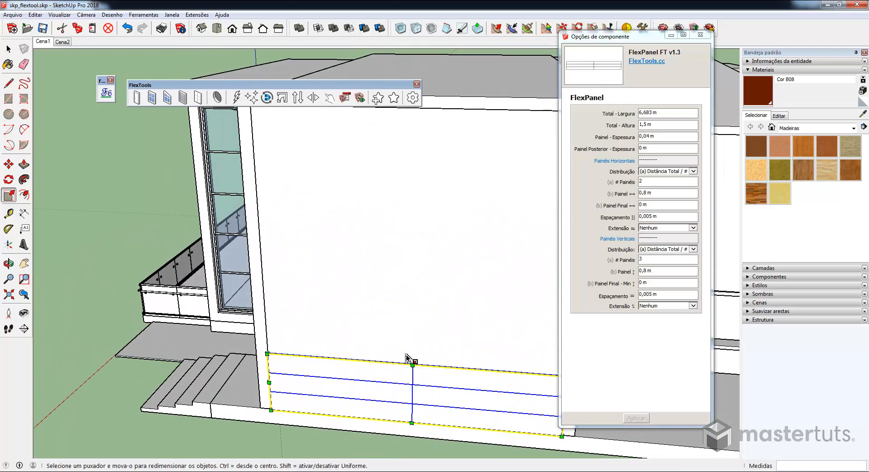
pyautogui.moveTo(409, 362); pyautogui.dragTo(453, 107)
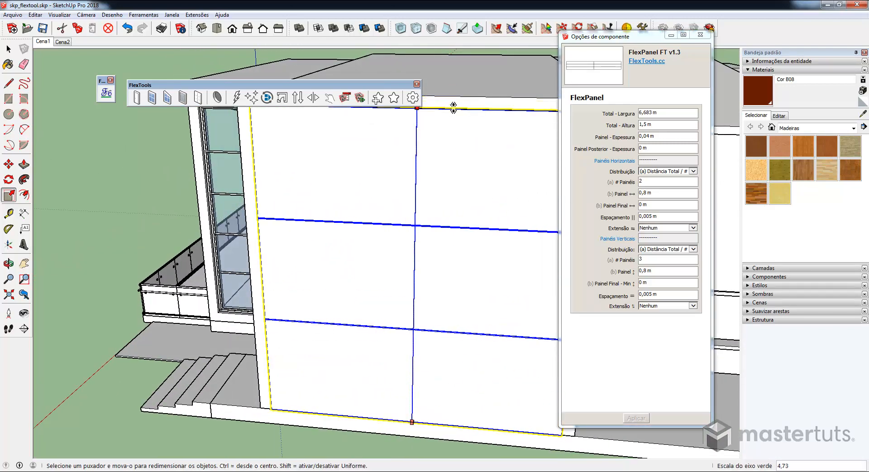
pyautogui.moveTo(511, 149); pyautogui.dragTo(608, 181, button='middle')
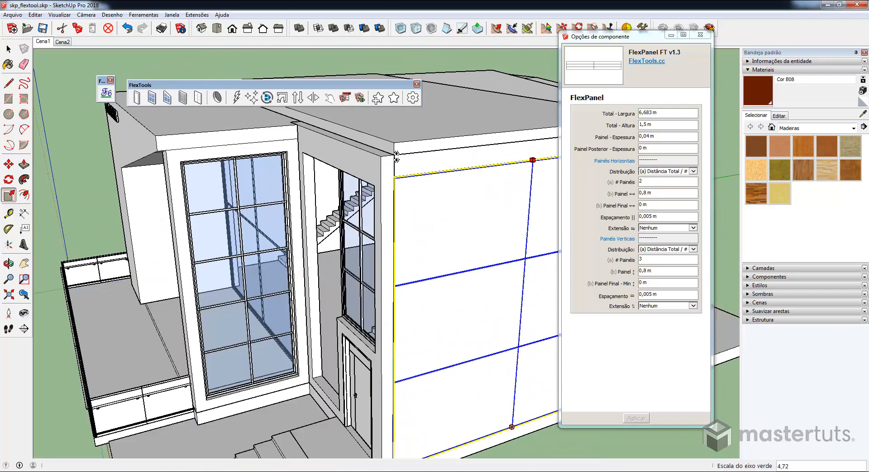
pyautogui.click(400, 160)
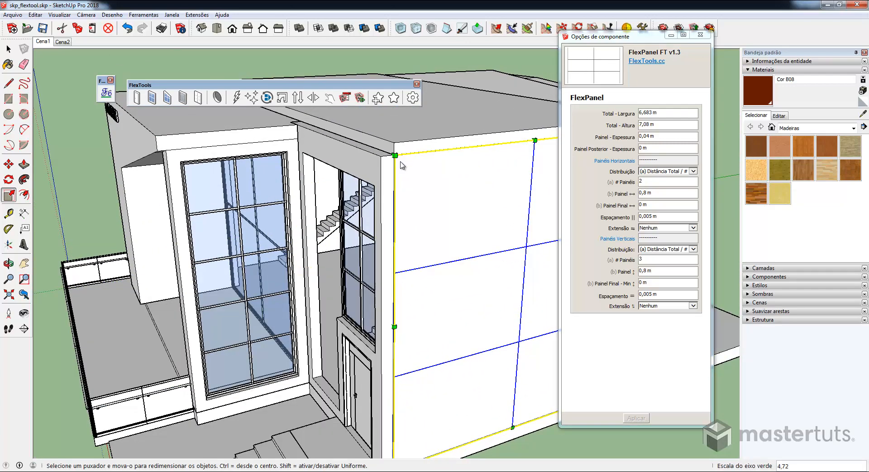
# Set the wall panel's thickness (Painel - Espessura) to 0,02 m in its component options.
pyautogui.moveTo(508, 186); pyautogui.dragTo(273, 194, button='middle')
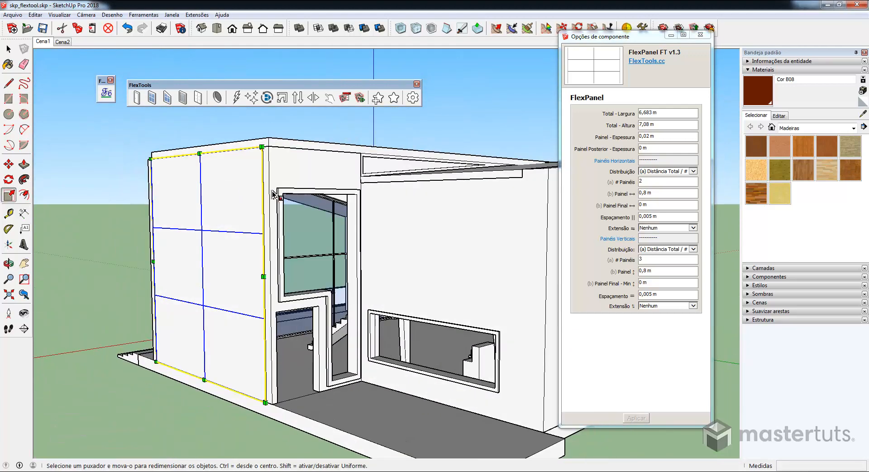
pyautogui.scroll(5, 273, 194)
pyautogui.press('space')
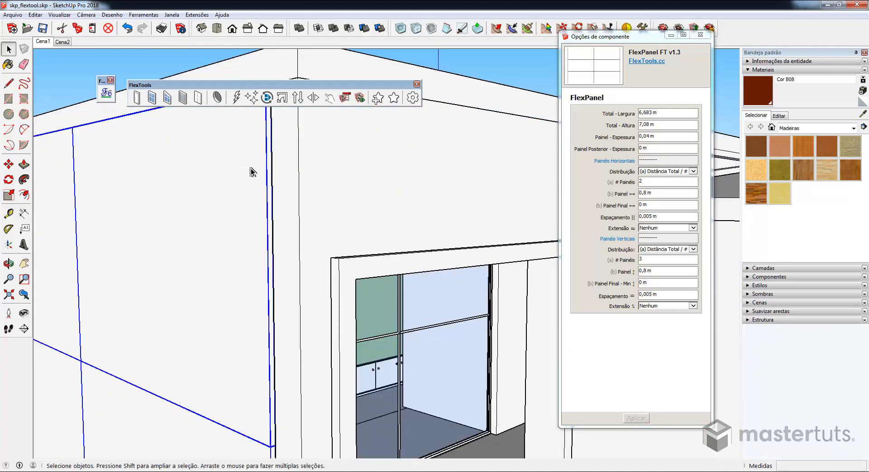
pyautogui.click(648, 135)
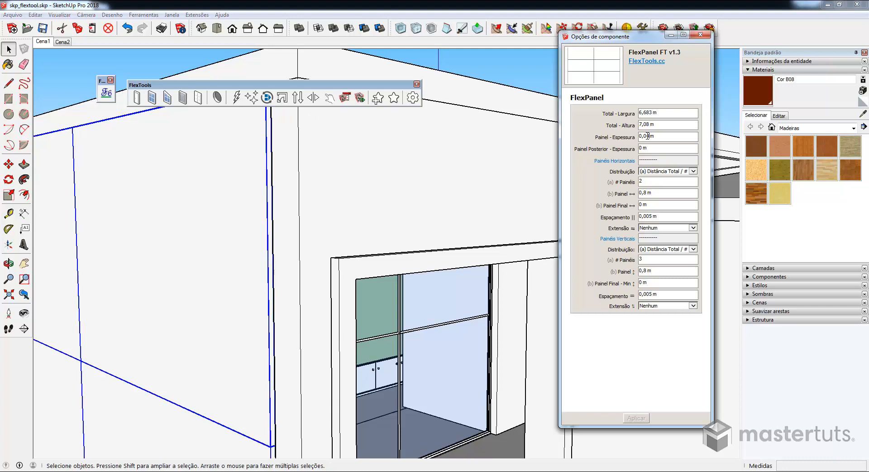
pyautogui.write('2')
pyautogui.press('Return')
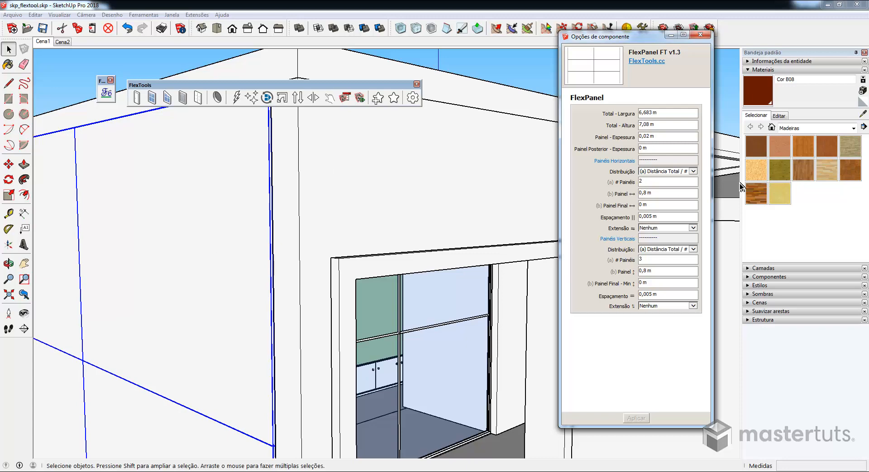
# Divide the wall panel into 8 horizontal and 5 vertical panels.
pyautogui.moveTo(349, 235); pyautogui.dragTo(436, 164, button='middle')
pyautogui.moveTo(653, 182); pyautogui.dragTo(569, 184)
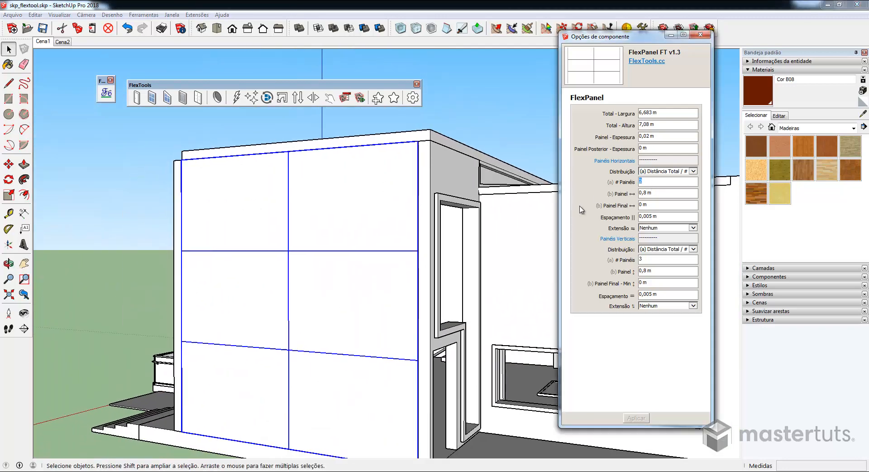
pyautogui.write('8')
pyautogui.press('Return')
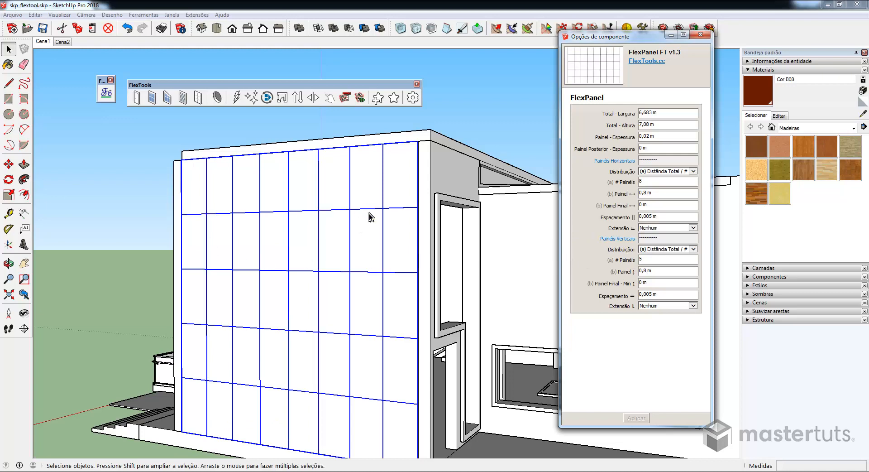
# Switch the horizontal distribution to (b) Distância Fixa + Painel Final with a panel width of 1 m.
pyautogui.moveTo(368, 213); pyautogui.dragTo(364, 232, button='middle')
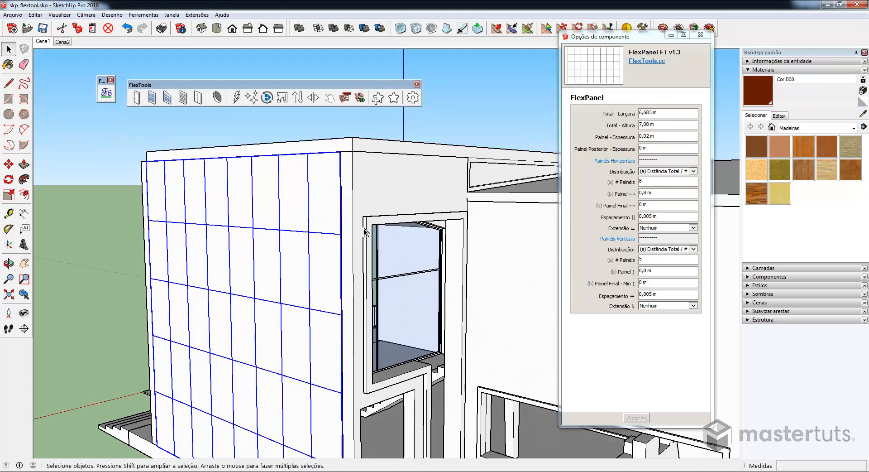
pyautogui.click(693, 172)
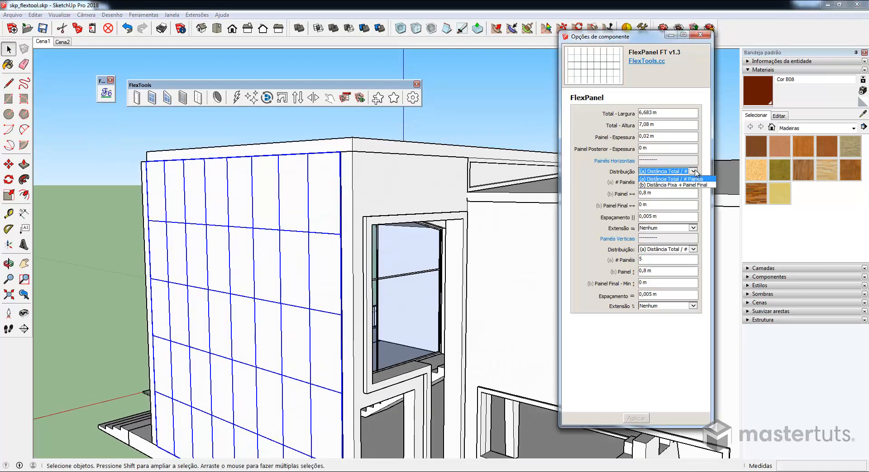
pyautogui.click(664, 185)
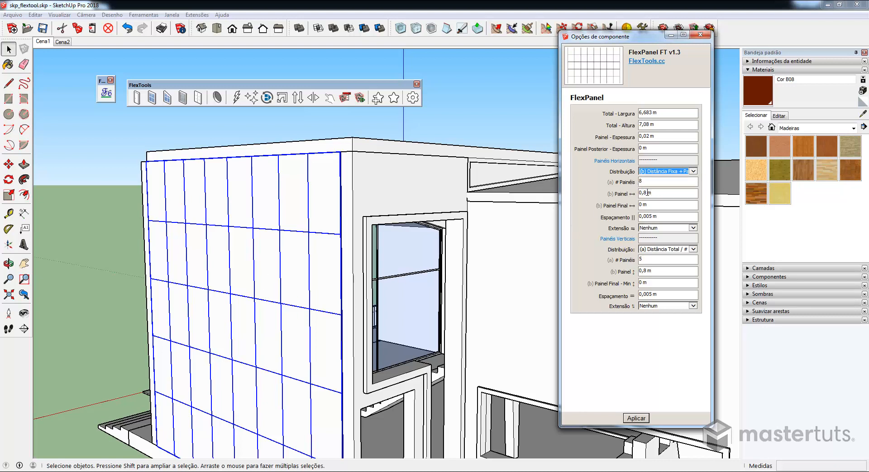
pyautogui.press('Tab')
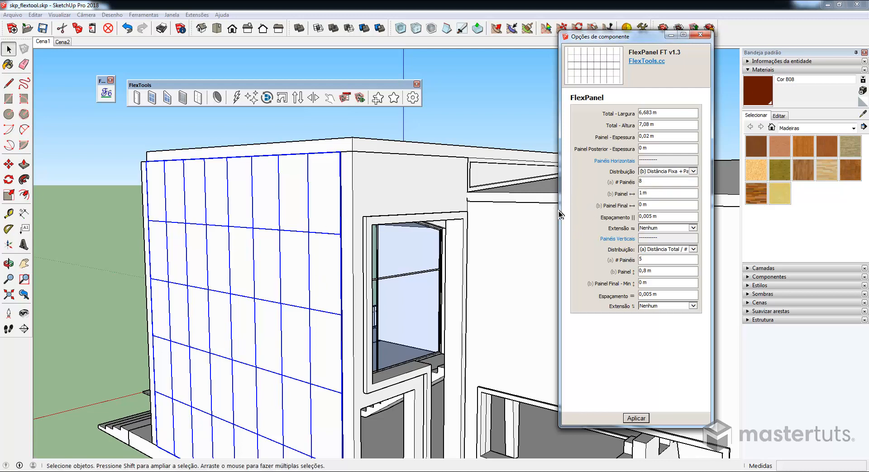
pyautogui.moveTo(267, 216); pyautogui.dragTo(408, 196, button='middle')
pyautogui.scroll(2, 409, 196)
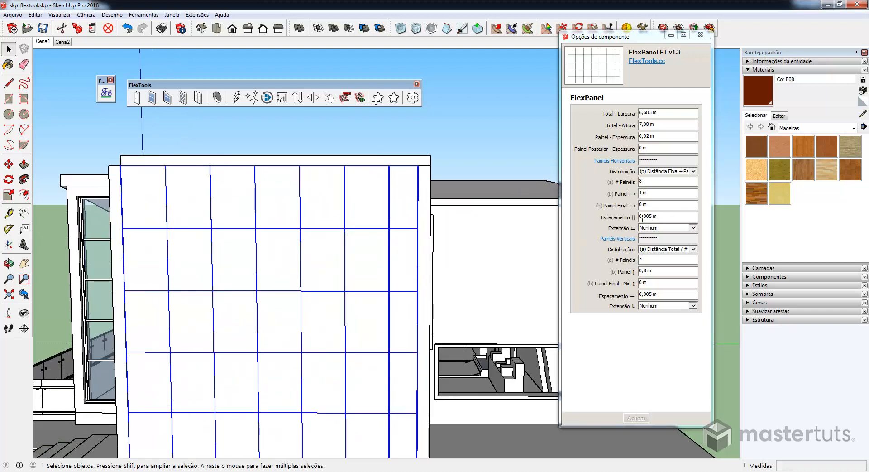
# Set the horizontal end panel (Painel Final) to 1 m and examine the panel layout at the wall's edge.
pyautogui.click(641, 204)
pyautogui.write('1')
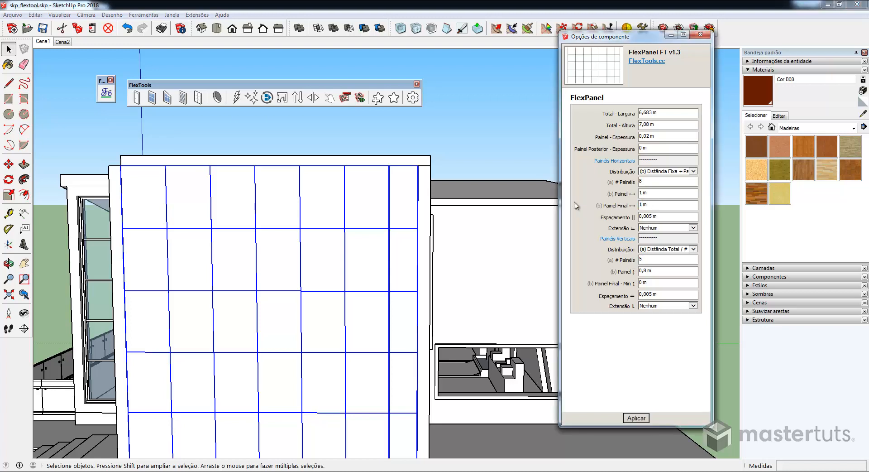
pyautogui.press('Return')
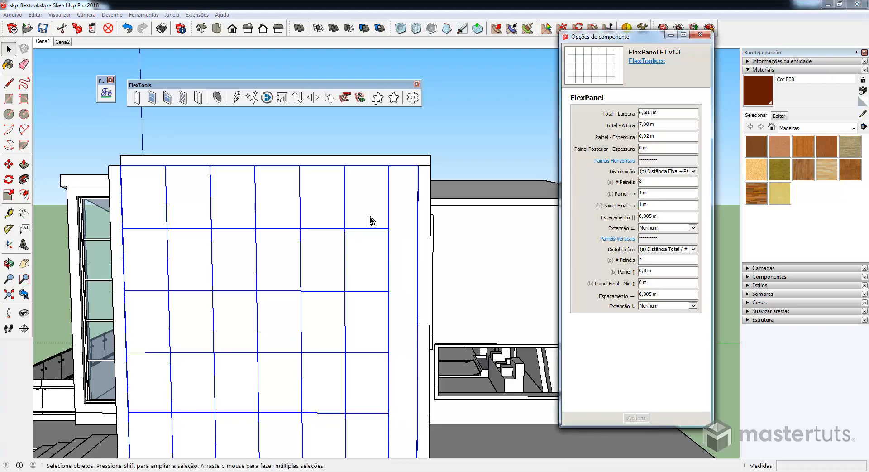
pyautogui.moveTo(380, 227); pyautogui.dragTo(317, 194, button='middle')
pyautogui.scroll(6, 273, 226)
pyautogui.scroll(-3, 490, 217)
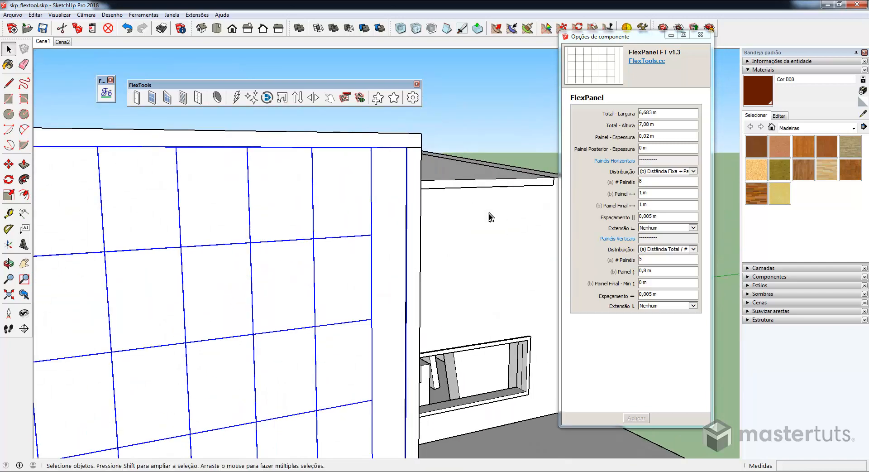
pyautogui.moveTo(408, 249); pyautogui.dragTo(390, 217, button='middle')
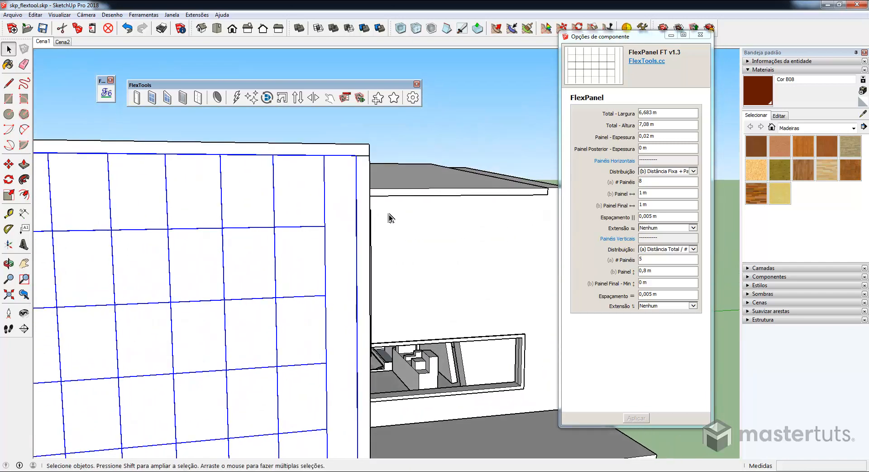
# Return the horizontal end panel width (Painel Final) to 0 m.
pyautogui.doubleClick(643, 205)
pyautogui.write('0m')
pyautogui.press('Return')
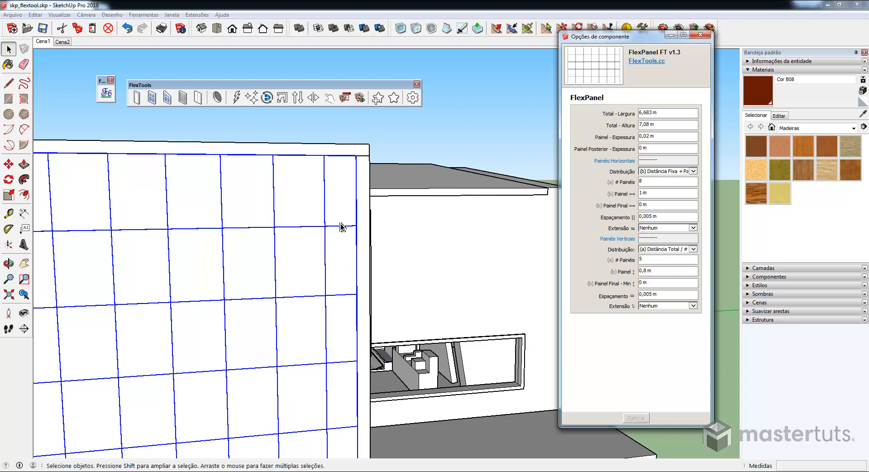
# Switch the vertical distribution to (b) Distância Fixa + Painel Final and apply the change.
pyautogui.click(693, 250)
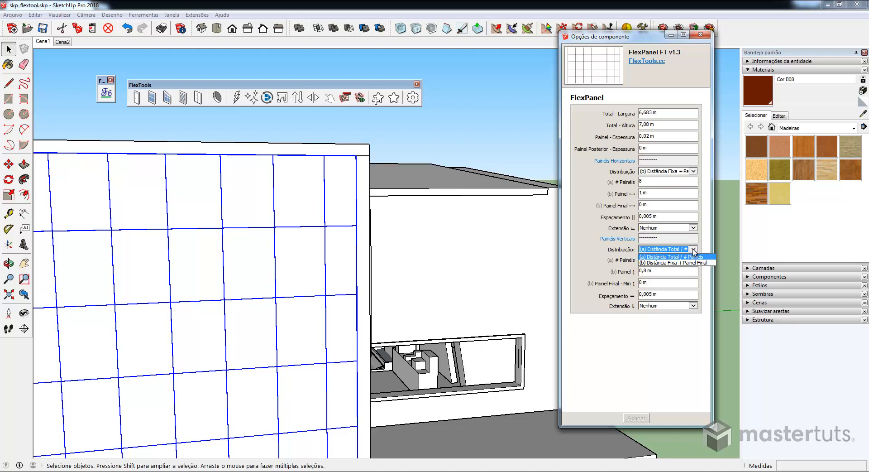
pyautogui.click(683, 263)
pyautogui.press('Tab')
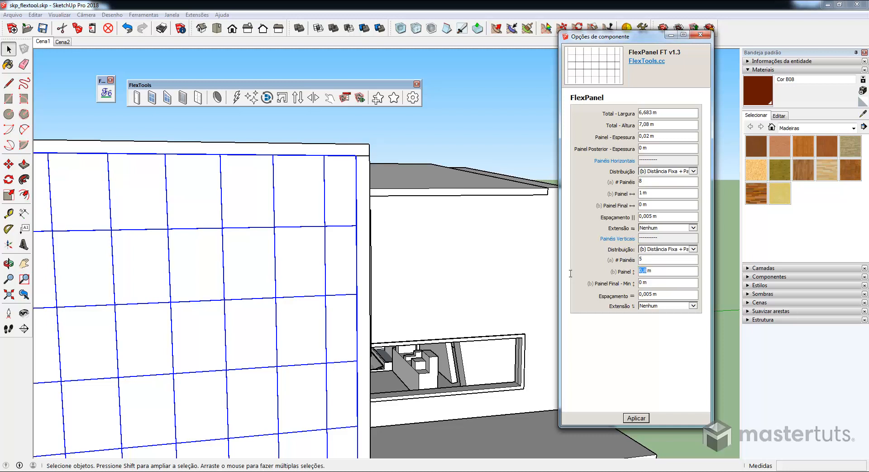
pyautogui.click(635, 418)
# Insert another FlexPanel at the lower corner of the tall opening beside the entrance door.
pyautogui.moveTo(428, 245); pyautogui.dragTo(377, 232, button='middle')
pyautogui.moveTo(400, 257)
pyautogui.mouseDown(button='middle')
pyautogui.moveTo(346, 260)
pyautogui.moveTo(398, 259)
pyautogui.mouseUp(button='middle')
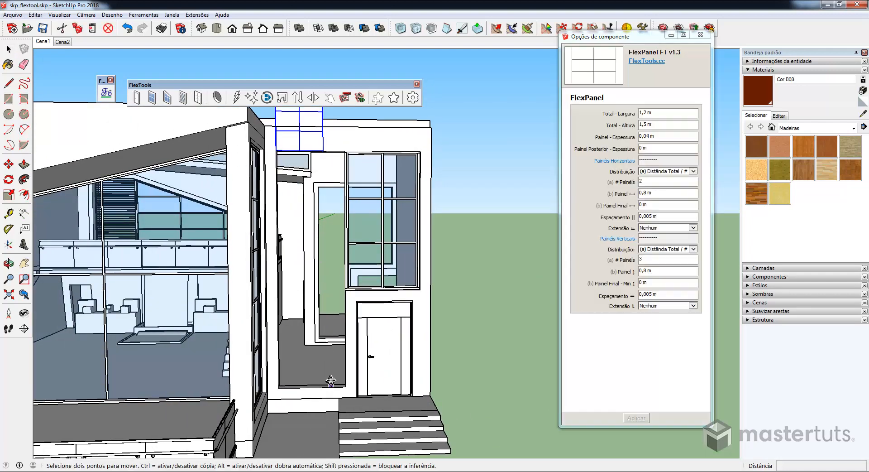
pyautogui.scroll(4, 270, 366)
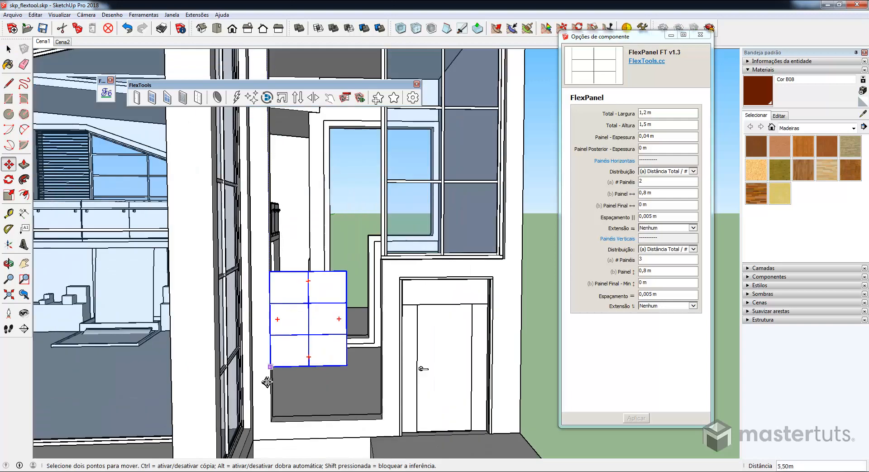
pyautogui.moveTo(296, 416); pyautogui.dragTo(268, 403, button='middle')
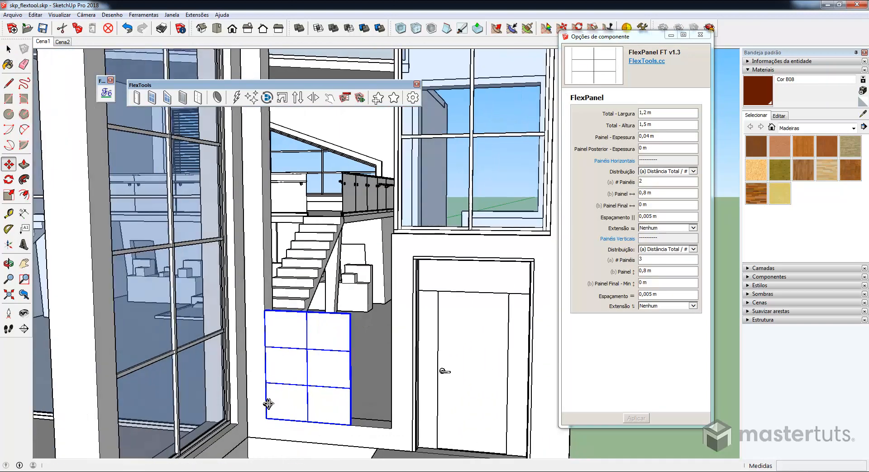
# Scale the new FlexPanel to fill the tall opening beside the entrance door, 1.759 m wide and 6.179 m high.
pyautogui.press('s')
pyautogui.moveTo(348, 368); pyautogui.dragTo(392, 241)
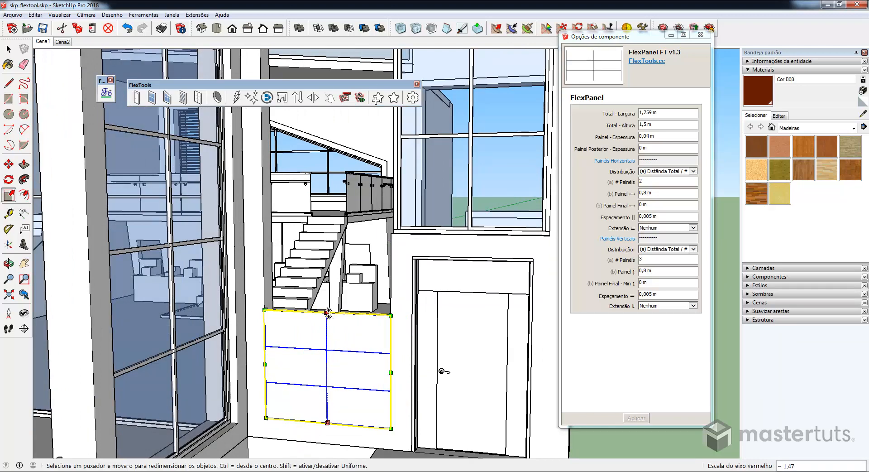
pyautogui.moveTo(390, 239); pyautogui.dragTo(410, 156, button='middle')
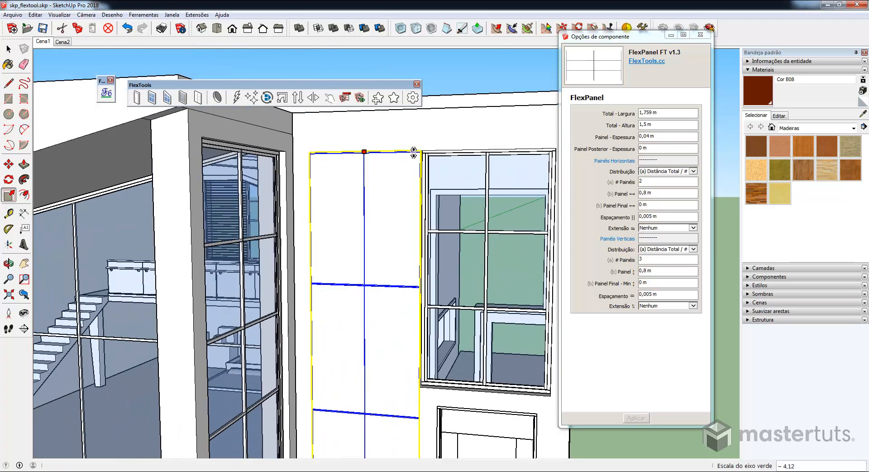
pyautogui.moveTo(382, 220); pyautogui.dragTo(383, 221)
pyautogui.scroll(6, 349, 261)
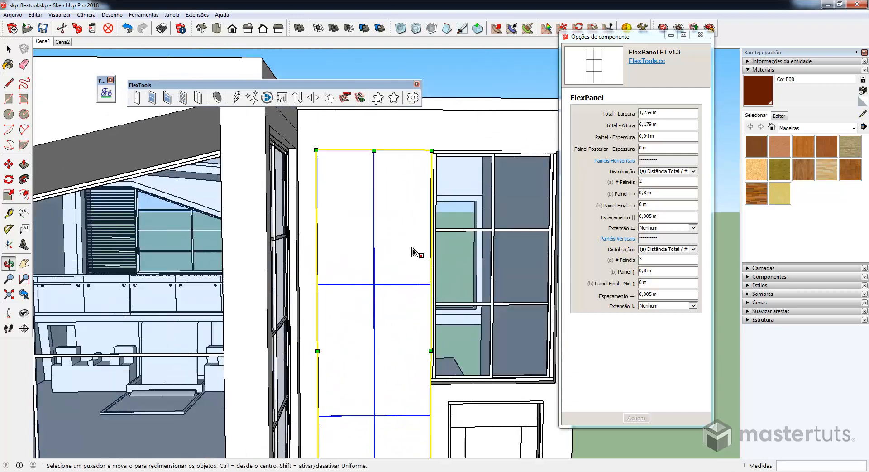
pyautogui.scroll(6, 361, 312)
pyautogui.moveTo(376, 312); pyautogui.dragTo(461, 346, button='middle')
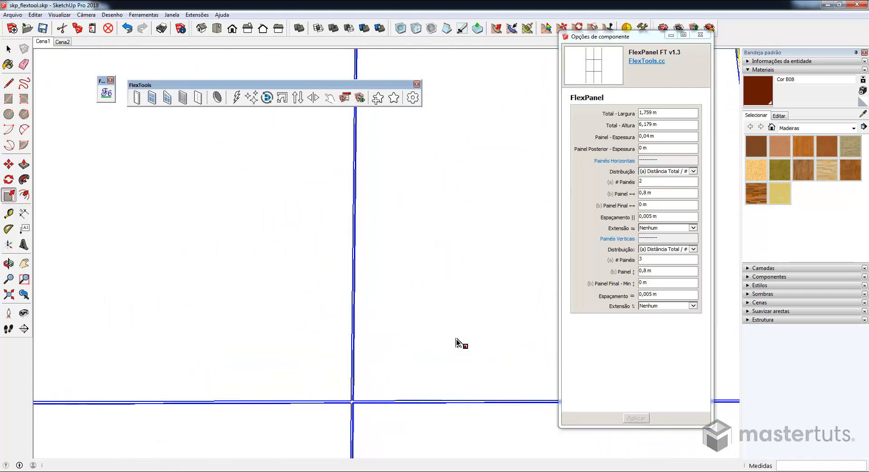
pyautogui.scroll(-5, 394, 318)
pyautogui.scroll(-8, 390, 299)
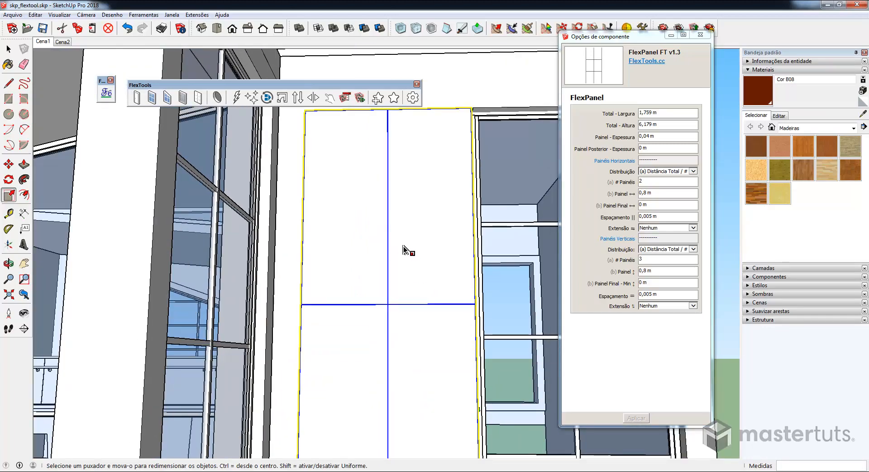
pyautogui.moveTo(406, 246); pyautogui.dragTo(382, 234, button='middle')
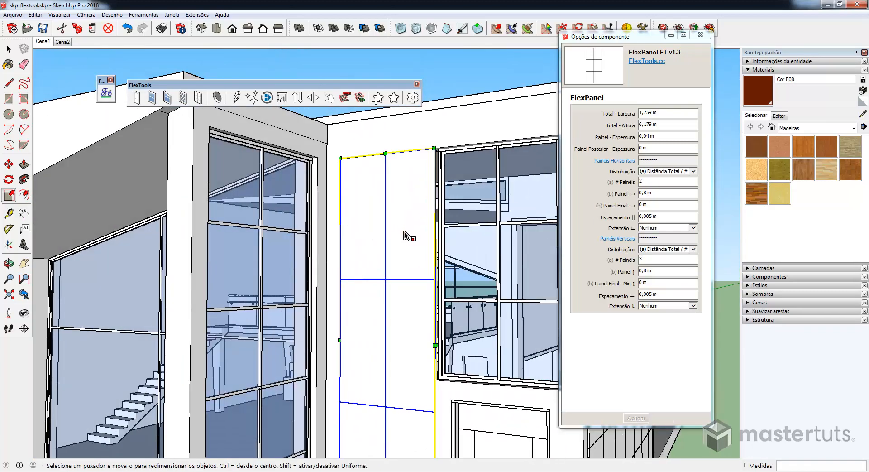
pyautogui.scroll(-6, 406, 235)
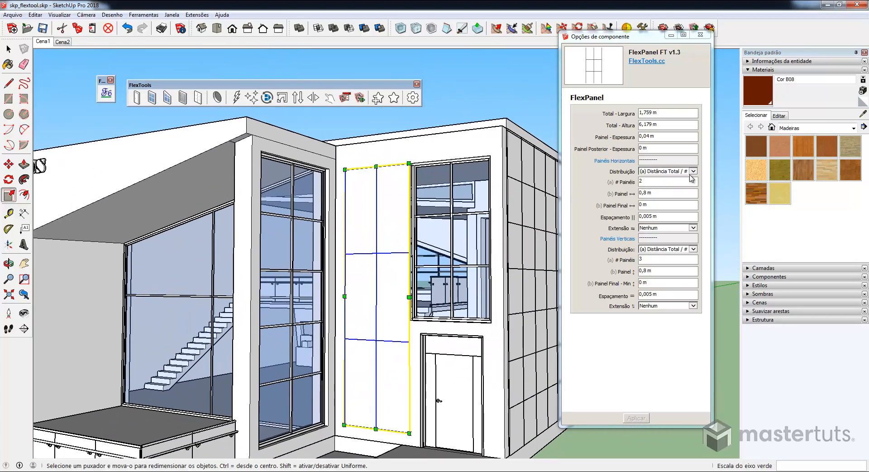
# Keep the FlexPanel's horizontal panel count at 2 and set its vertical number of panels to 4.
pyautogui.doubleClick(644, 182)
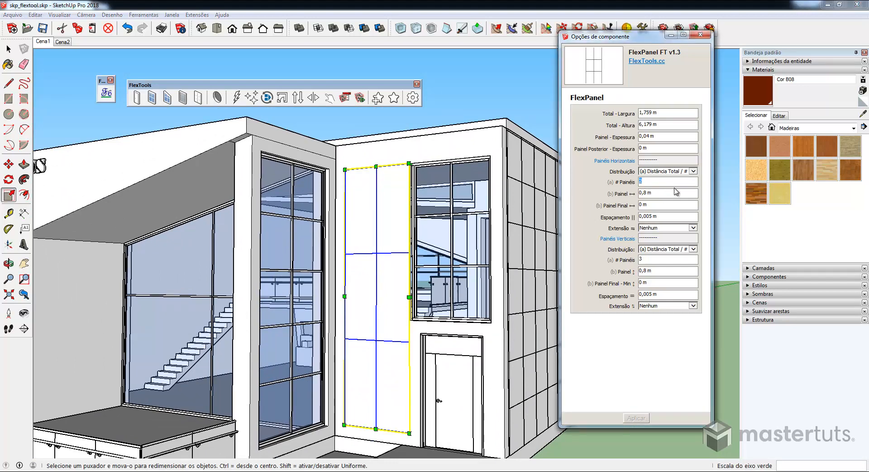
pyautogui.press('Return')
pyautogui.doubleClick(640, 258)
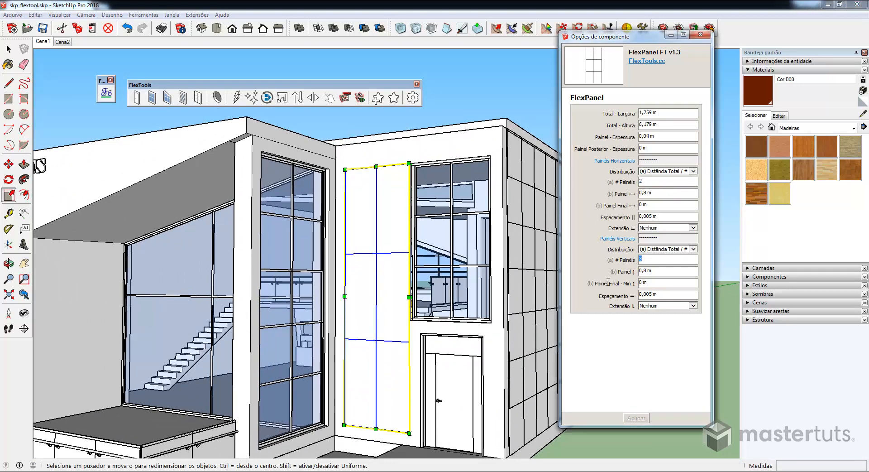
pyautogui.write('4')
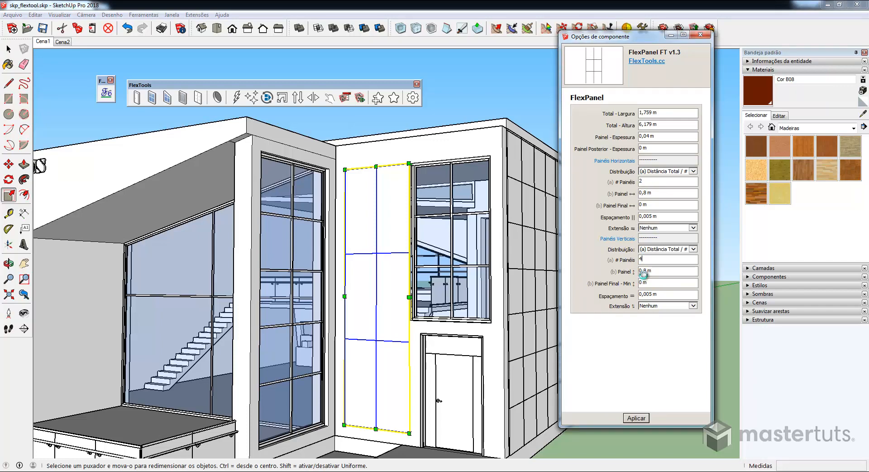
pyautogui.press('Return')
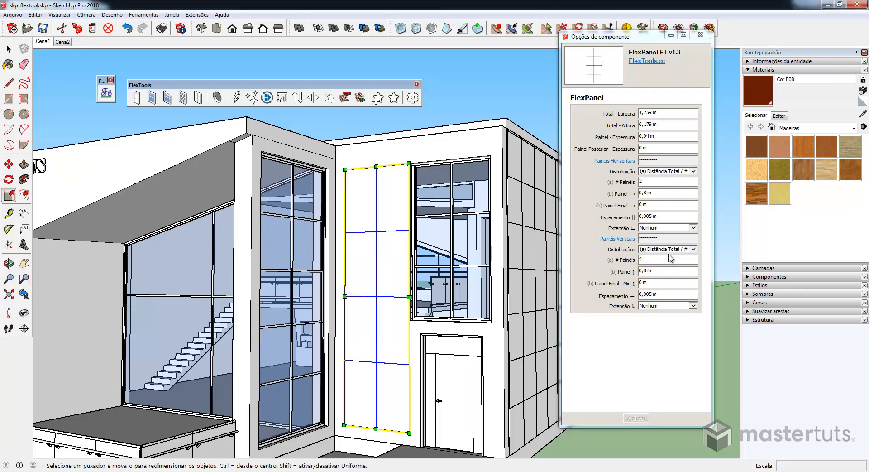
# Set the tall FlexPanel's vertical number of panels (# Painéis) to 5 and deselect it.
pyautogui.doubleClick(645, 259)
pyautogui.write('5')
pyautogui.press('Return')
pyautogui.moveTo(360, 231)
pyautogui.mouseDown(button='middle')
pyautogui.moveTo(510, 244)
pyautogui.moveTo(417, 233)
pyautogui.moveTo(443, 238)
pyautogui.moveTo(424, 254)
pyautogui.moveTo(398, 245)
pyautogui.moveTo(472, 241)
pyautogui.moveTo(389, 254)
pyautogui.mouseUp(button='middle')
pyautogui.scroll(-3, 451, 240)
pyautogui.scroll(-2, 435, 247)
pyautogui.moveTo(453, 242); pyautogui.dragTo(408, 241, button='middle')
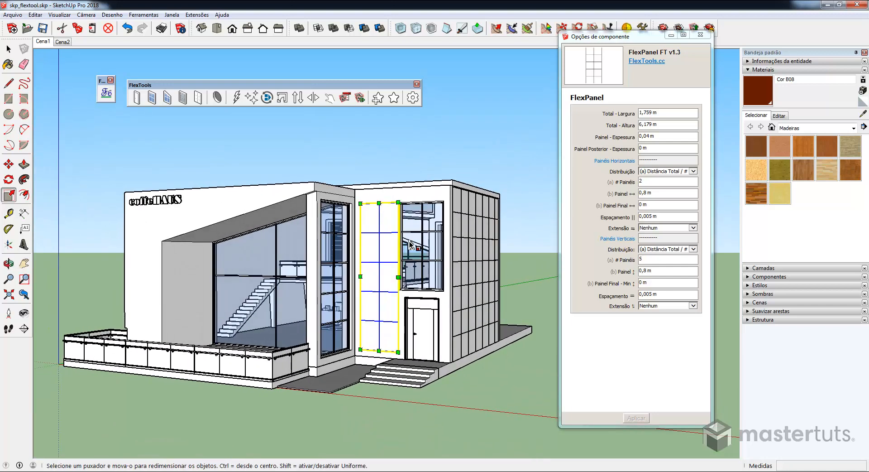
pyautogui.press('space')
pyautogui.click(458, 374)
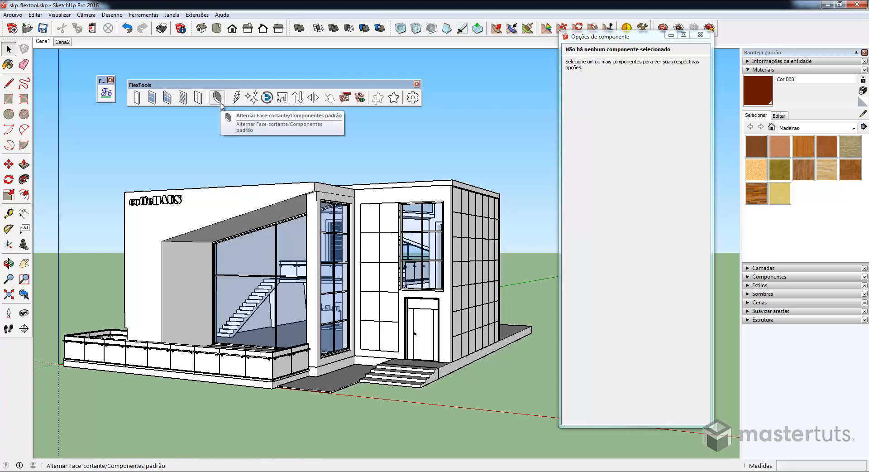
# Draw a freestanding vertical rectangle of 3.50 by 2.70 m on the ground beside the house as a test wall.
pyautogui.moveTo(431, 268); pyautogui.dragTo(493, 245, button='middle')
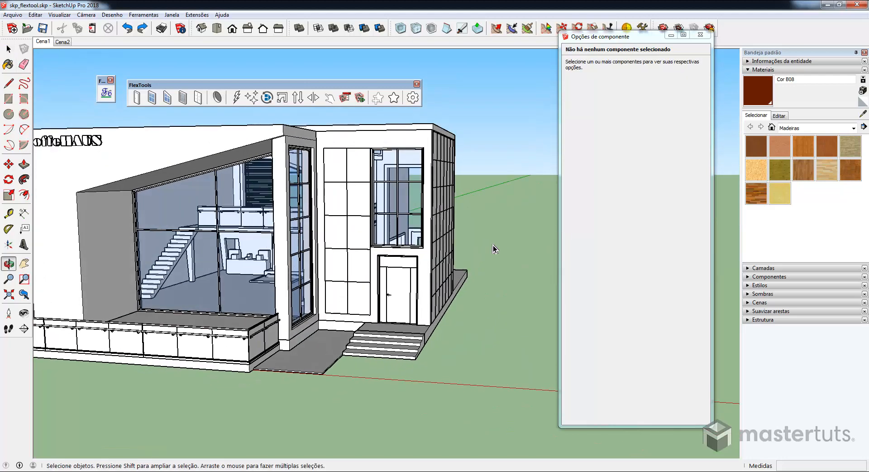
pyautogui.scroll(-2, 493, 246)
pyautogui.moveTo(325, 285); pyautogui.dragTo(352, 261, button='middle')
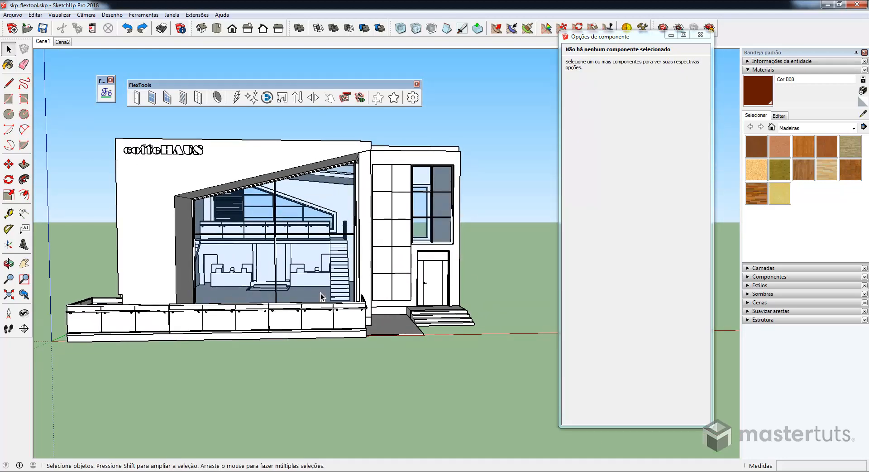
pyautogui.moveTo(488, 225); pyautogui.dragTo(227, 311, button='middle')
pyautogui.press('r')
pyautogui.click(218, 324)
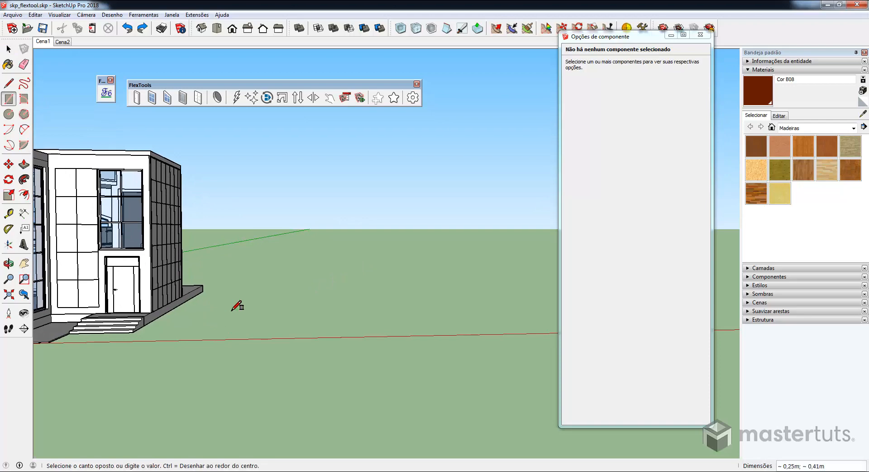
pyautogui.click(311, 254)
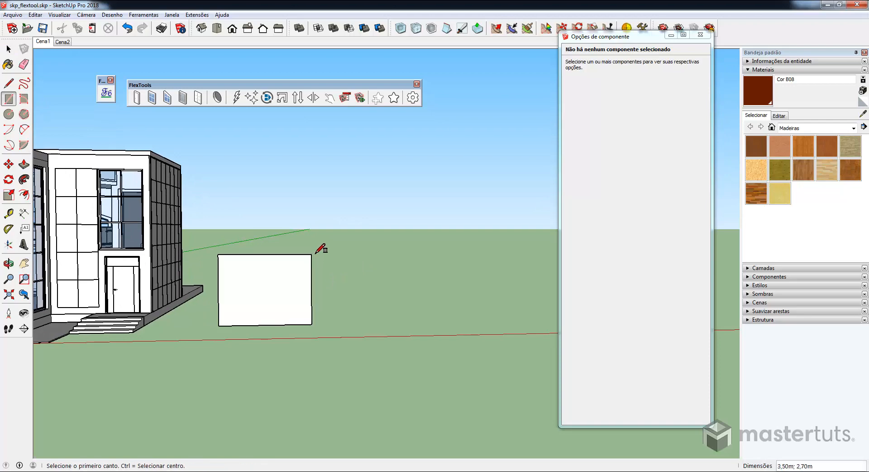
pyautogui.moveTo(322, 244); pyautogui.dragTo(362, 317, button='middle')
pyautogui.press('r')
# Place a standard FlexWindow on the freestanding test wall without face cutting, and delete the window.
pyautogui.click(152, 97)
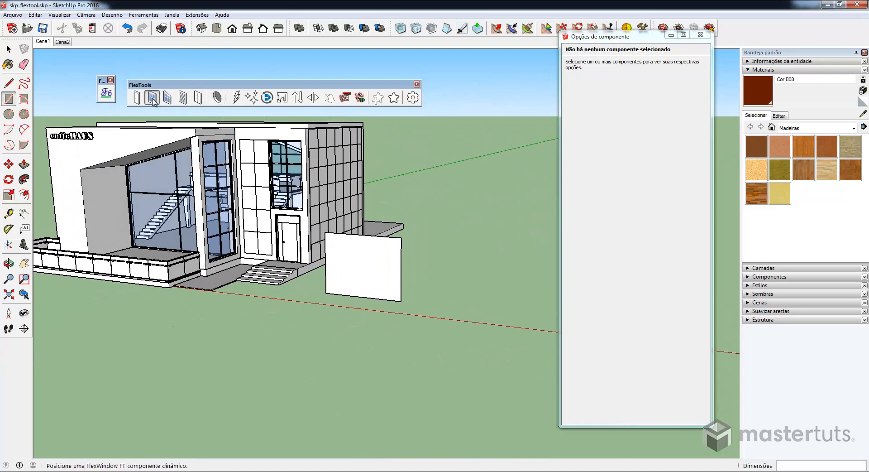
pyautogui.scroll(5, 371, 285)
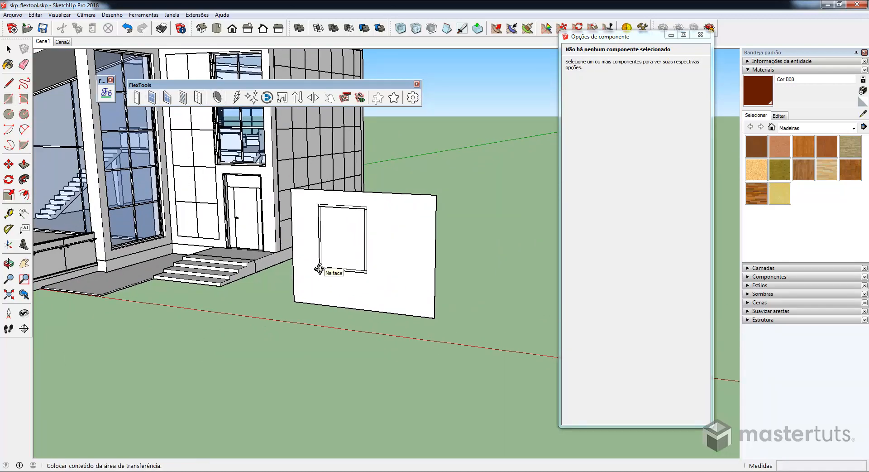
pyautogui.click(319, 269)
pyautogui.moveTo(388, 262); pyautogui.dragTo(372, 275, button='middle')
pyautogui.press('Delete')
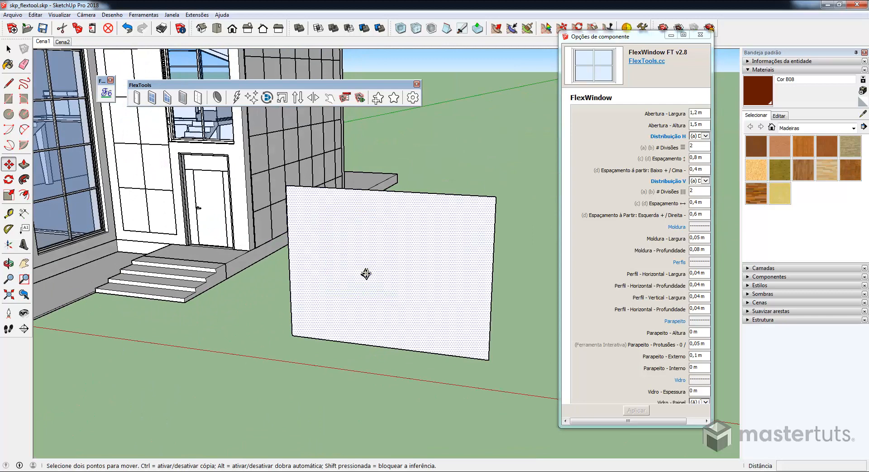
# Switch FlexTools to face-cutting components, place a FlexWindow on the test wall and inspect the opening it cuts.
pyautogui.click(216, 98)
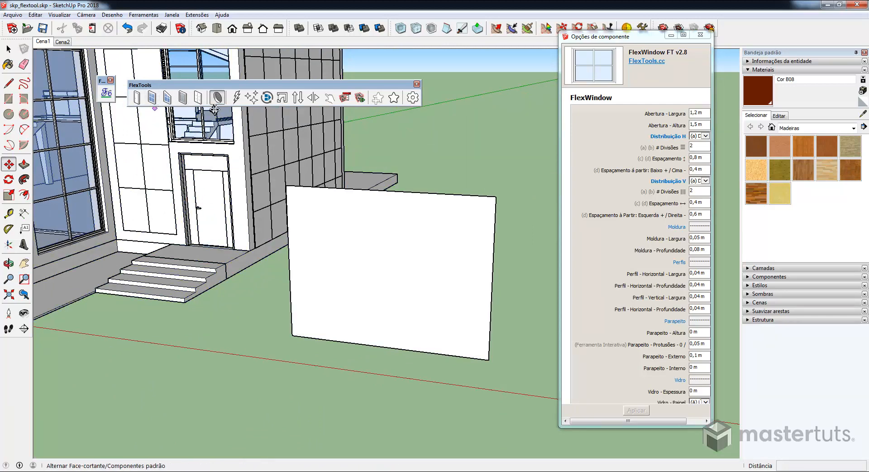
pyautogui.click(153, 97)
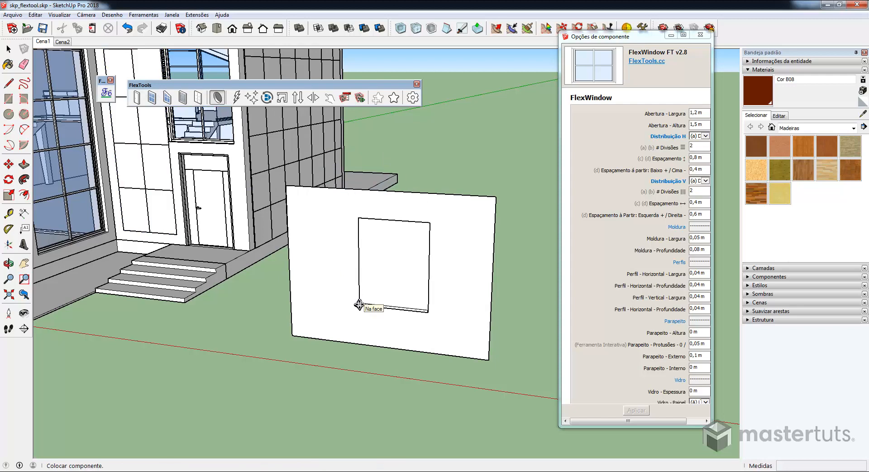
pyautogui.click(359, 304)
pyautogui.moveTo(359, 304); pyautogui.dragTo(312, 281, button='middle')
pyautogui.scroll(3, 307, 283)
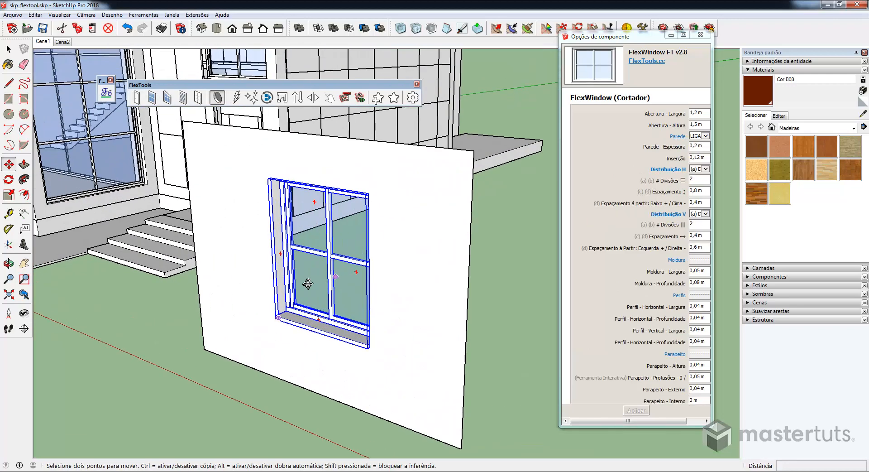
pyautogui.scroll(2, 307, 283)
pyautogui.moveTo(264, 312); pyautogui.dragTo(244, 289, button='middle')
pyautogui.scroll(-4, 239, 254)
pyautogui.press('space')
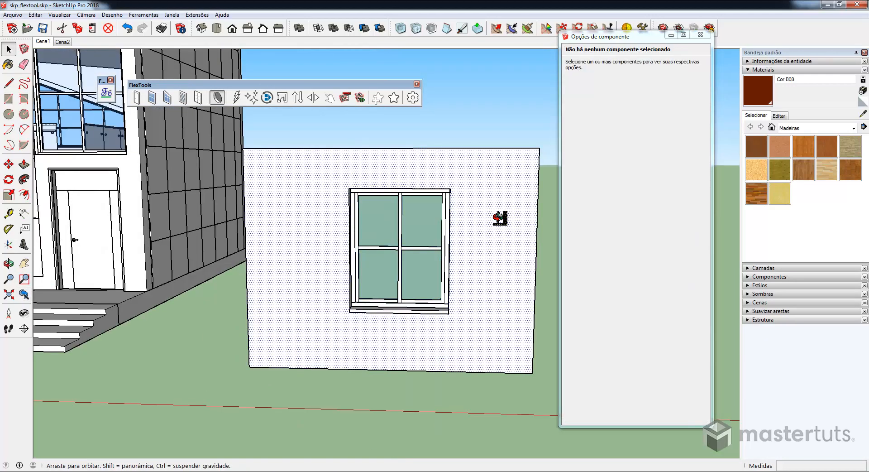
# Delete the test wall with its window and clear the selection.
pyautogui.moveTo(498, 217); pyautogui.dragTo(442, 263, button='middle')
pyautogui.click(462, 257)
pyautogui.press('Delete')
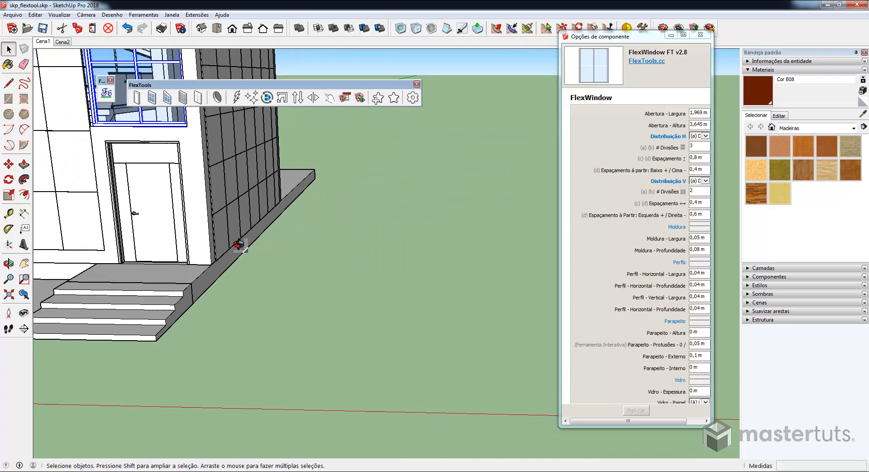
pyautogui.moveTo(238, 242); pyautogui.dragTo(410, 351, button='middle')
pyautogui.scroll(-5, 293, 213)
pyautogui.moveTo(410, 350); pyautogui.dragTo(385, 213, button='middle')
pyautogui.scroll(2, 292, 112)
pyautogui.click(411, 164)
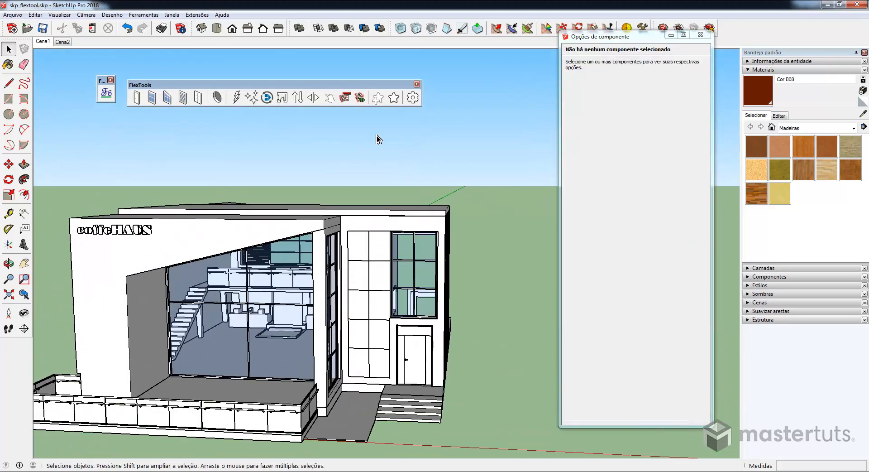
# Try to move the upper inner horizontal profile inside the FlexWindow above the entrance door, and leave the component.
pyautogui.moveTo(380, 174); pyautogui.dragTo(298, 109, button='middle')
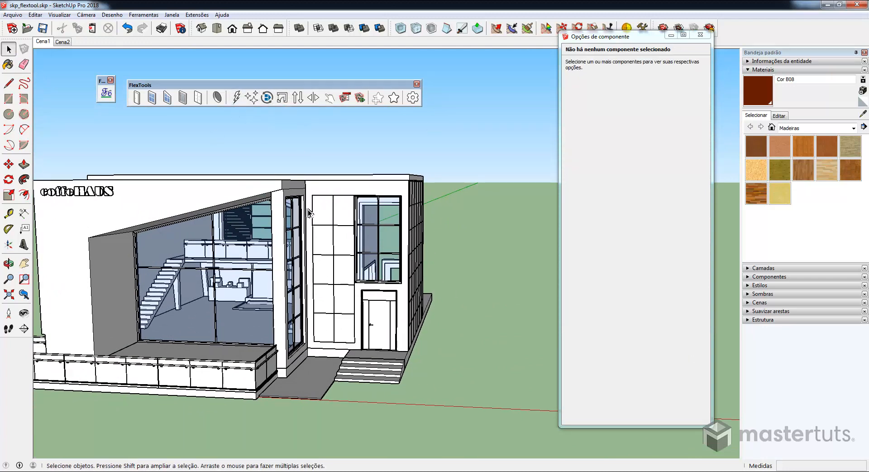
pyautogui.click(380, 228)
pyautogui.scroll(4, 379, 229)
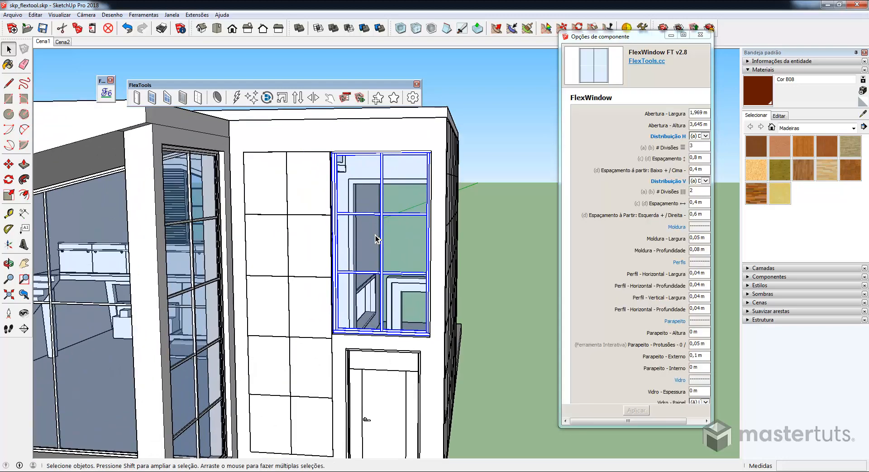
pyautogui.scroll(1, 377, 233)
pyautogui.doubleClick(383, 217)
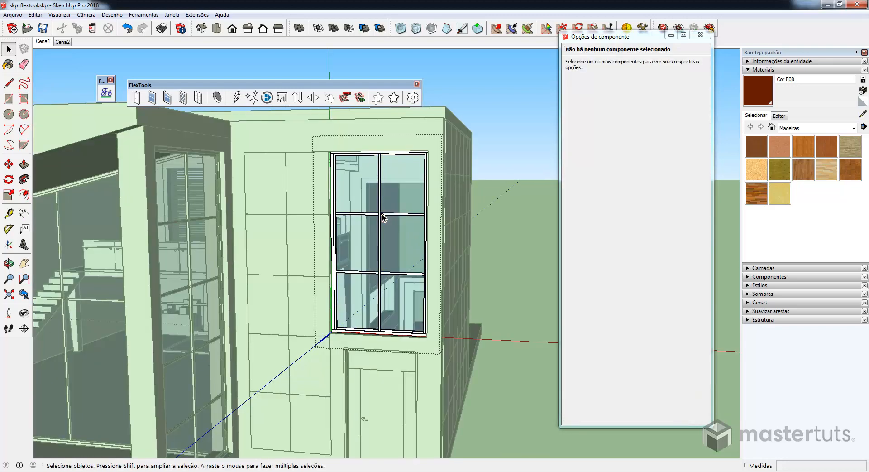
pyautogui.click(393, 214)
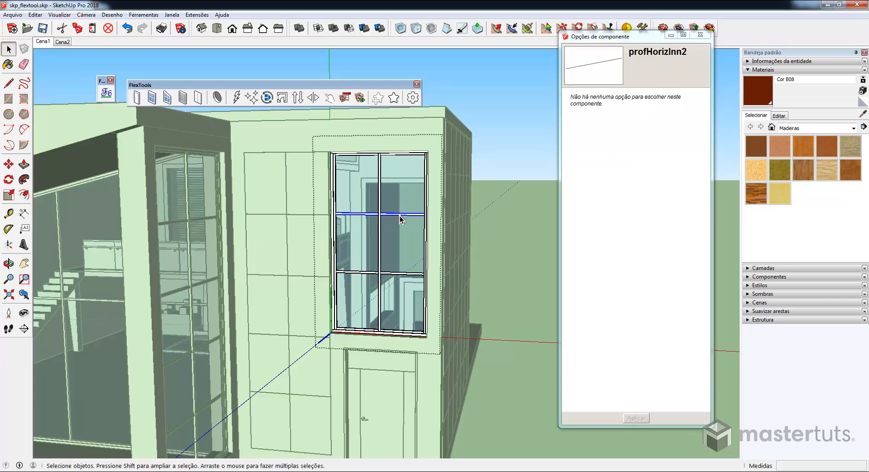
pyautogui.press('m')
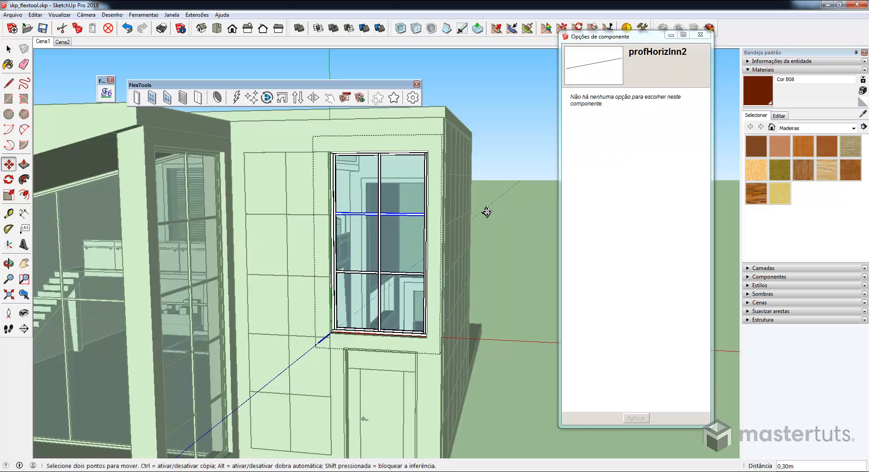
pyautogui.click(406, 224)
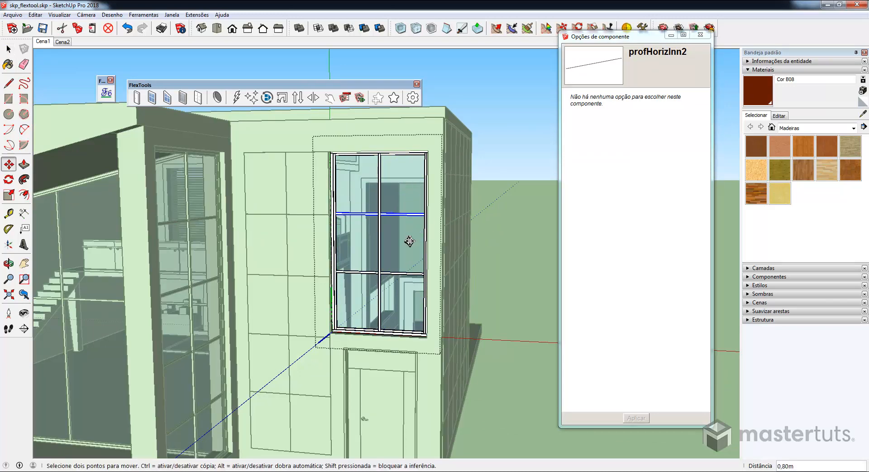
pyautogui.press('Escape')
pyautogui.press('space')
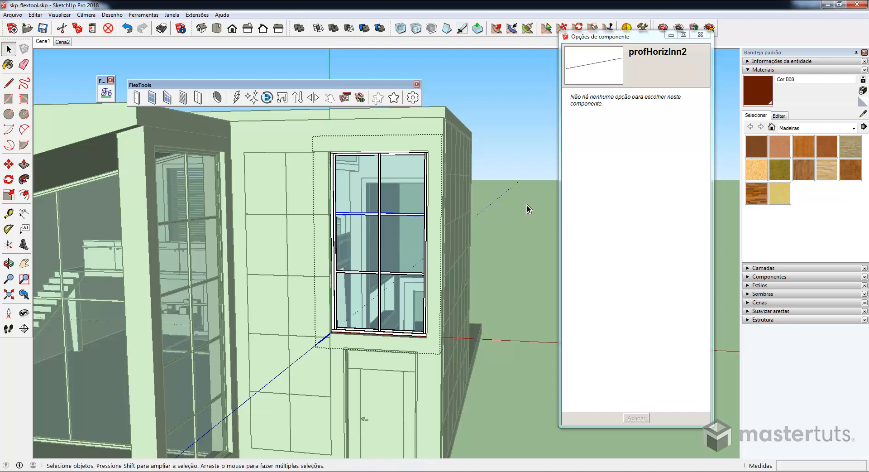
pyautogui.click(528, 208)
# Erase all dynamic attributes of the FlexWindow above the entrance door with the Zapper.
pyautogui.click(383, 219)
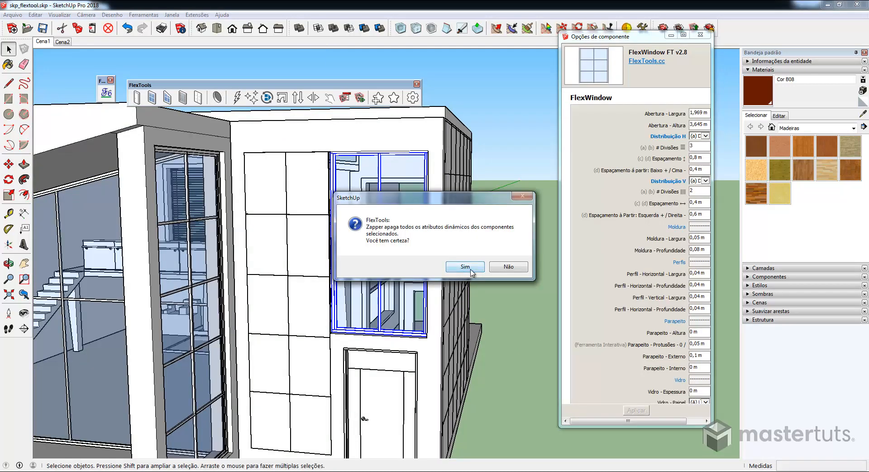
pyautogui.click(470, 270)
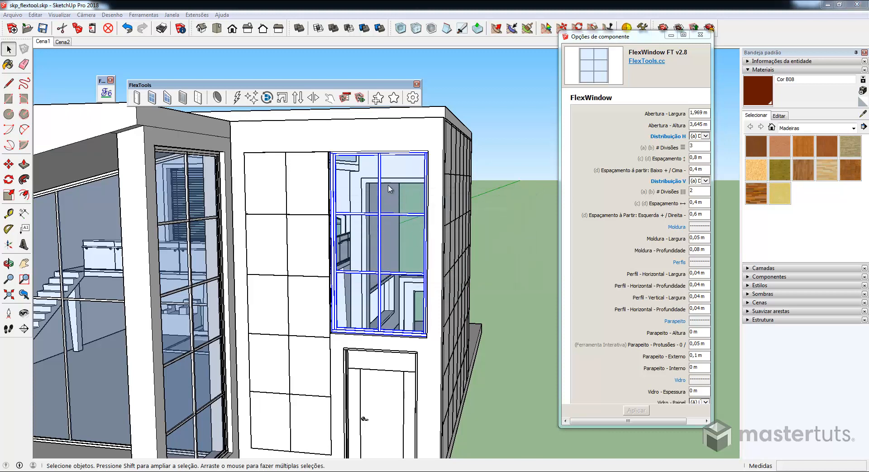
# Finish zapping the FlexWindow above the entrance door, move its upper inner horizontal profile up about 0.40 m, and leave the component.
pyautogui.click(452, 262)
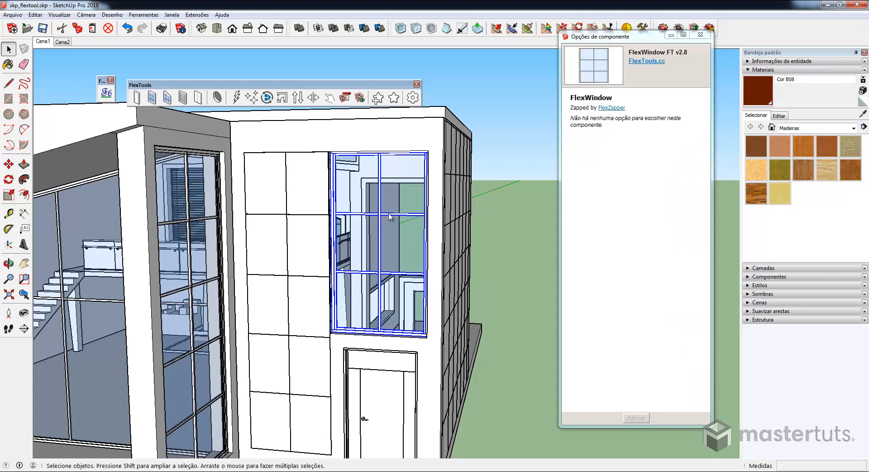
pyautogui.doubleClick(387, 217)
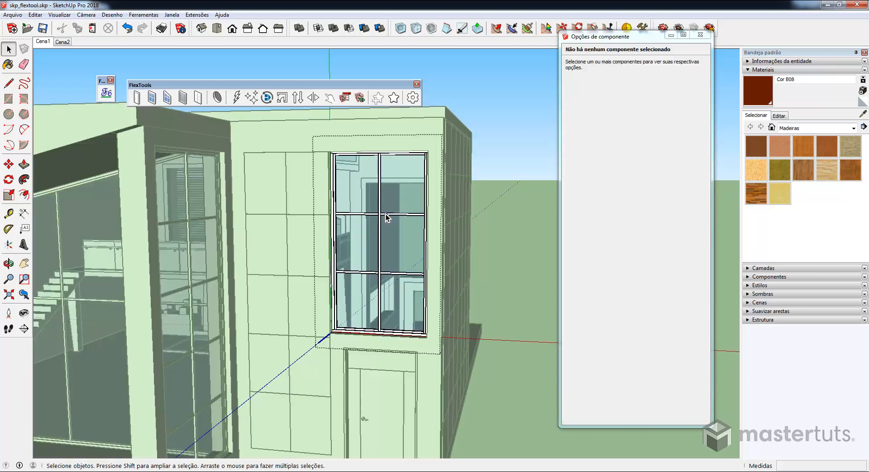
pyautogui.click(387, 217)
pyautogui.press('m')
pyautogui.click(402, 230)
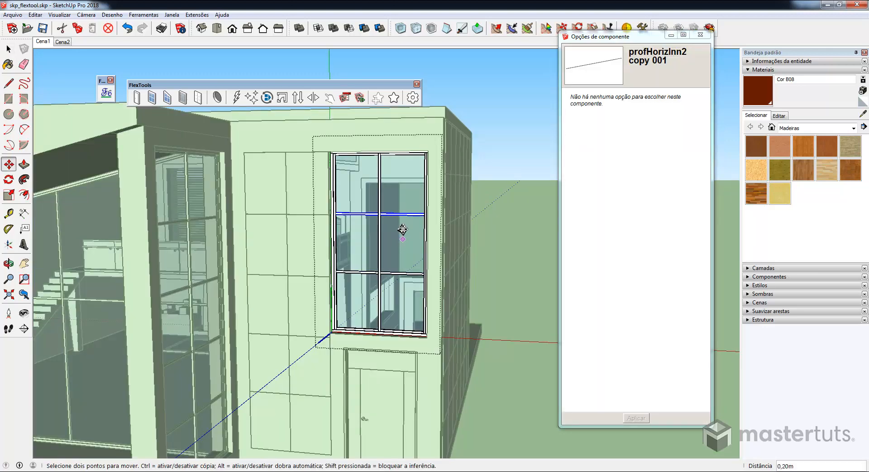
pyautogui.click(403, 217)
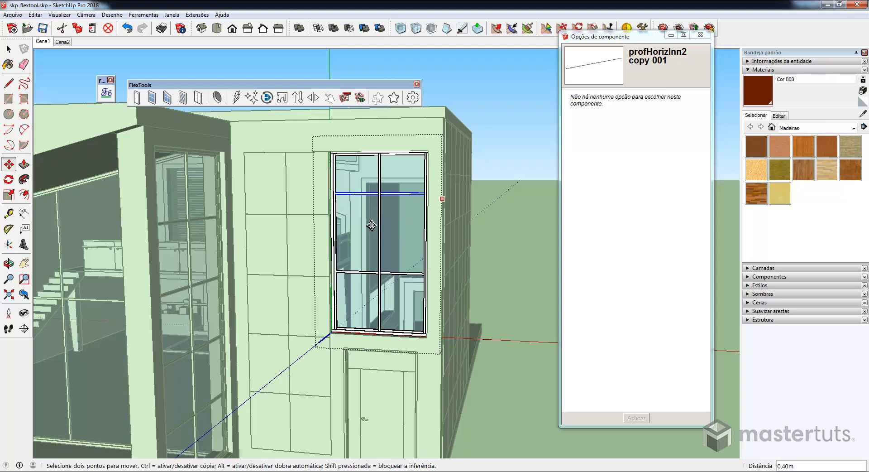
pyautogui.click(700, 34)
pyautogui.press('space')
pyautogui.press('Escape')
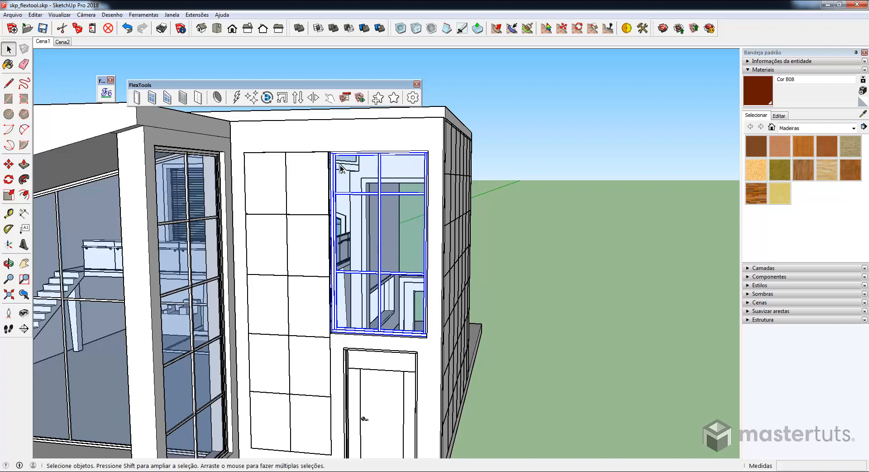
# Switch to scene Cena2 and examine how the doors, windows and walls near the entrance appear in the plan cut.
pyautogui.click(268, 97)
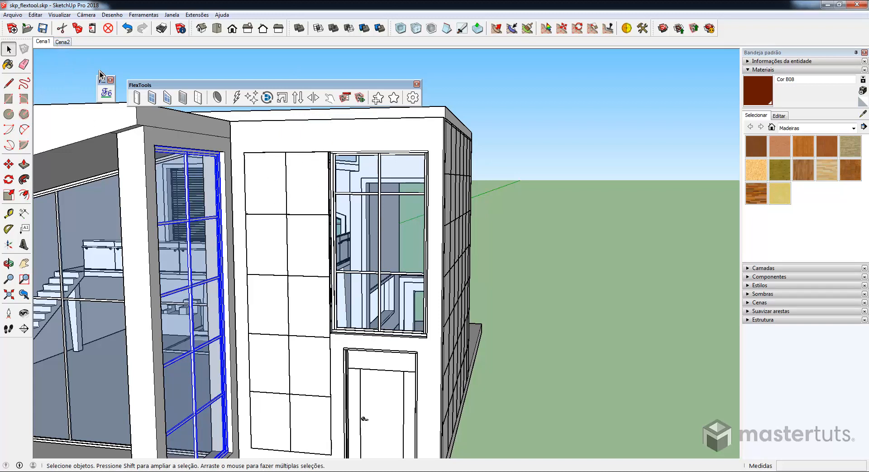
pyautogui.click(64, 42)
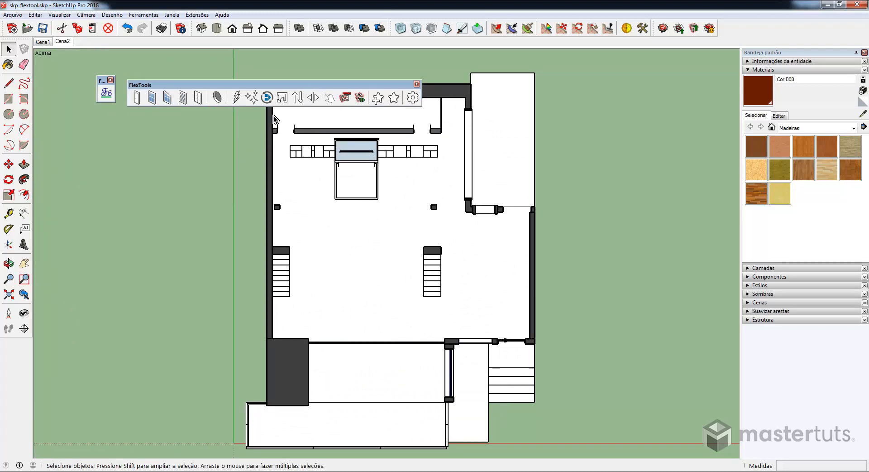
pyautogui.scroll(10, 513, 337)
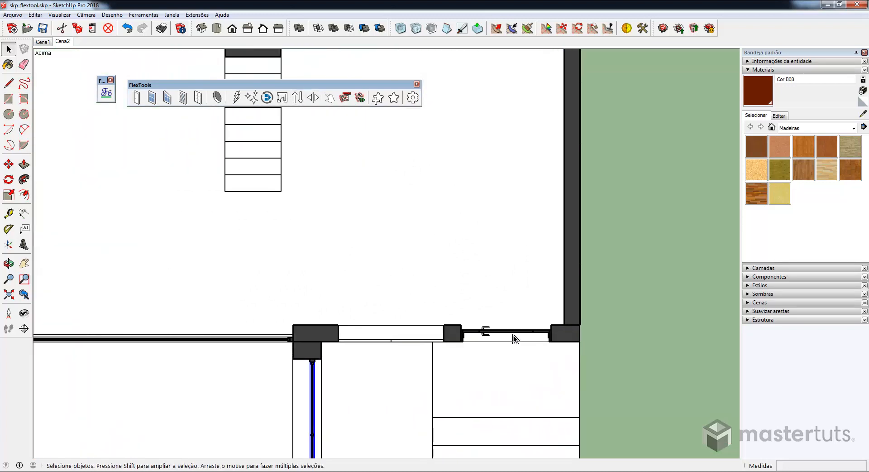
pyautogui.scroll(2, 436, 324)
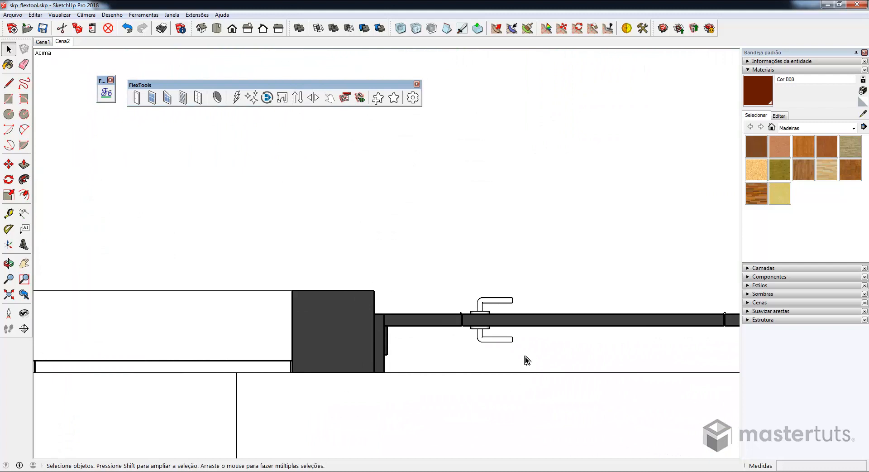
pyautogui.scroll(-5, 512, 335)
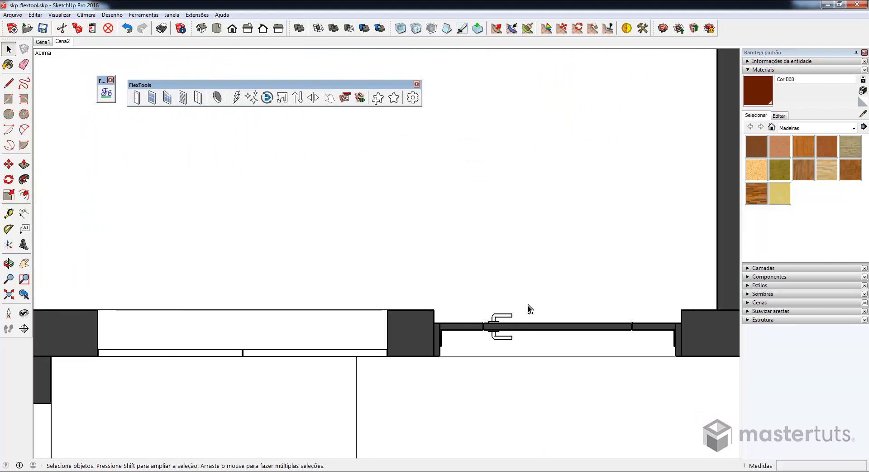
pyautogui.scroll(6, 276, 325)
pyautogui.scroll(2, 280, 323)
pyautogui.scroll(-5, 351, 320)
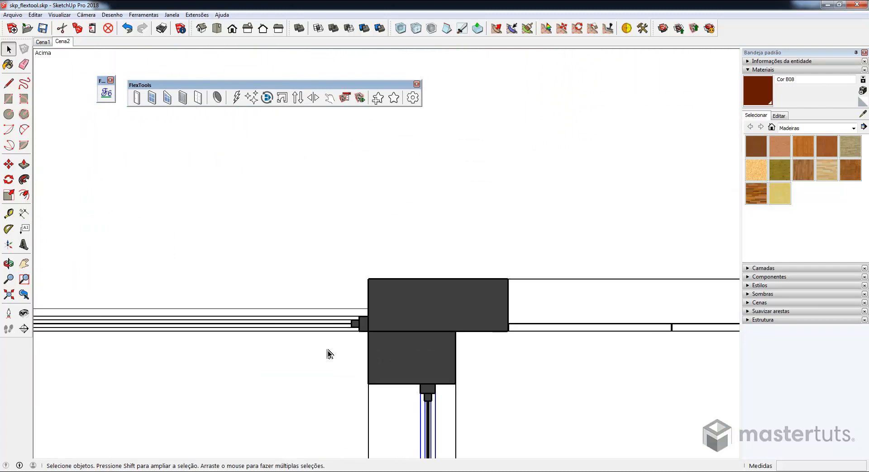
pyautogui.scroll(4, 79, 348)
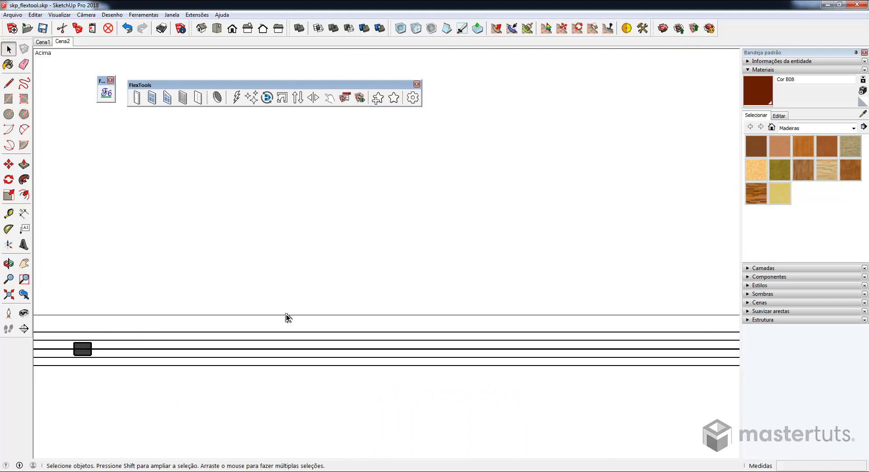
pyautogui.scroll(-4, 191, 324)
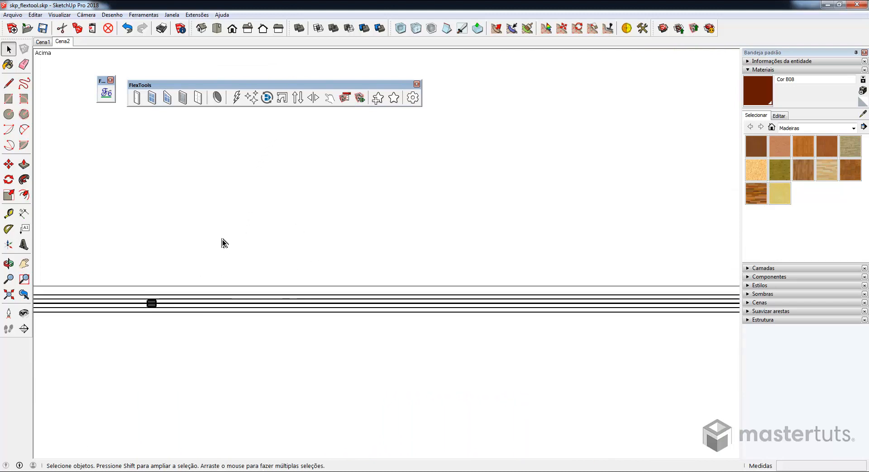
pyautogui.scroll(-2, 199, 389)
pyautogui.scroll(-2, 187, 404)
# Toggle the Planview mode of the entrance FlexDoor in the plan view so it is drawn open with its swing arc.
pyautogui.scroll(2, 534, 347)
pyautogui.scroll(3, 693, 349)
pyautogui.keyDown('shift'); pyautogui.moveTo(692, 350); pyautogui.dragTo(446, 364, button='middle'); pyautogui.keyUp('shift')
pyautogui.press('i')
pyautogui.click(446, 363)
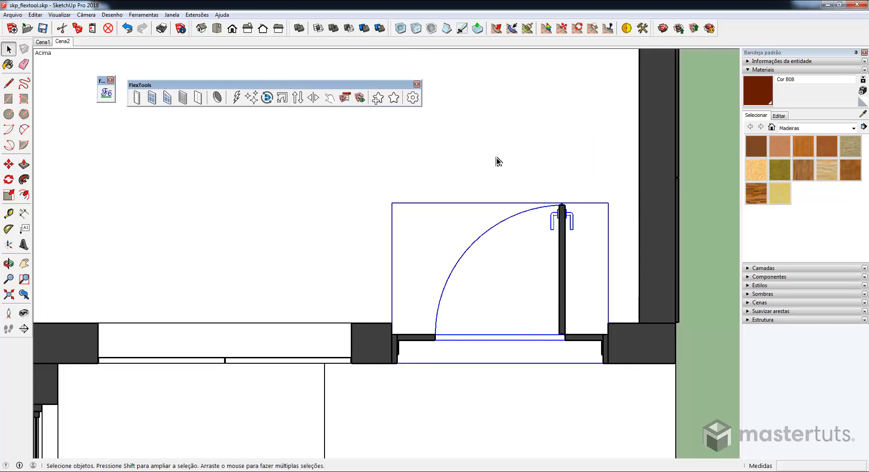
pyautogui.click(284, 103)
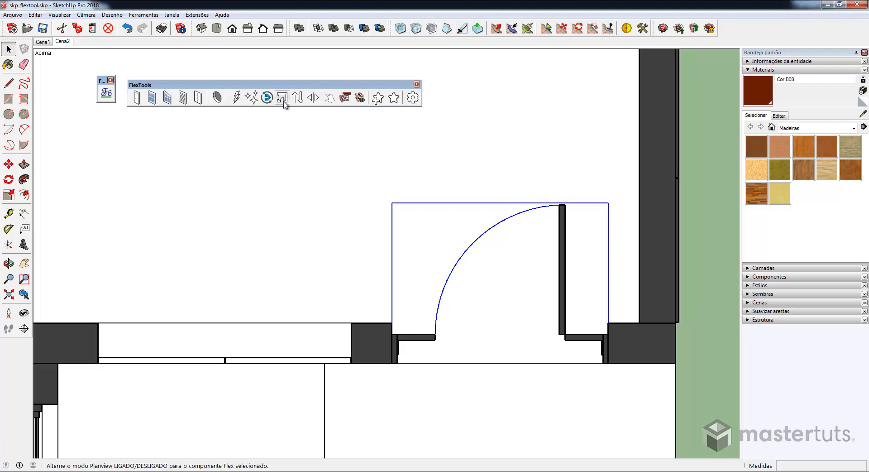
pyautogui.click(282, 98)
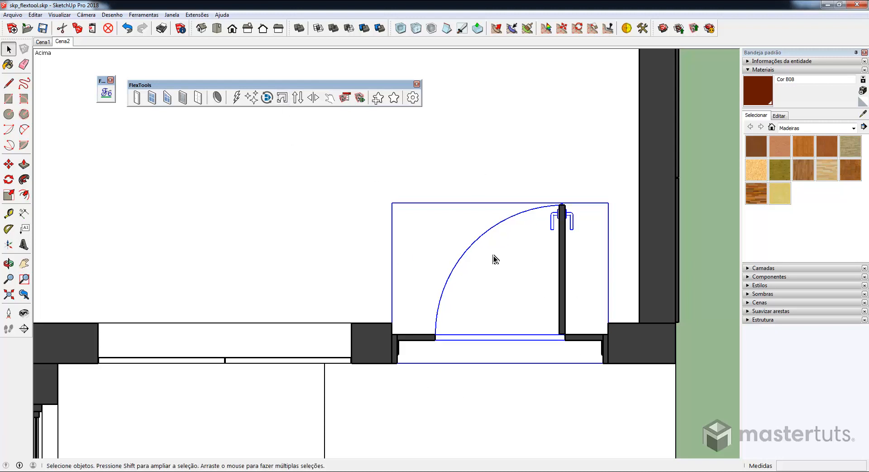
pyautogui.click(282, 97)
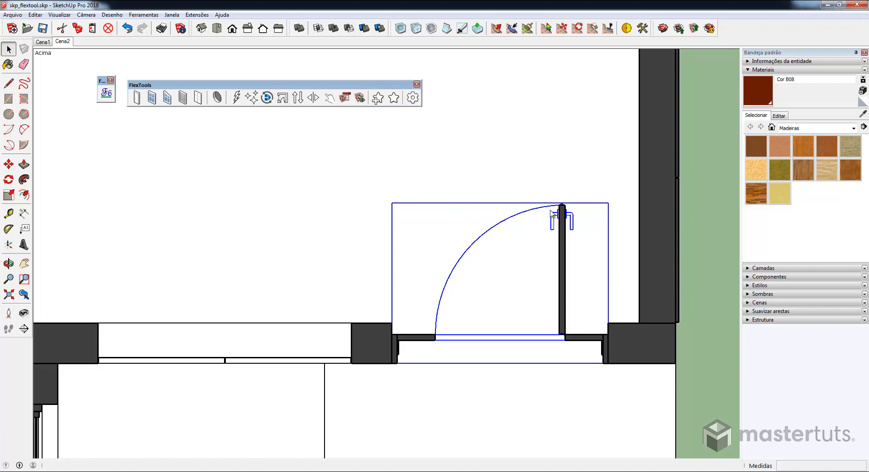
# Update scene Cena2 with the current plan view and return to scene Cena1.
pyautogui.rightClick(62, 41)
pyautogui.click(87, 82)
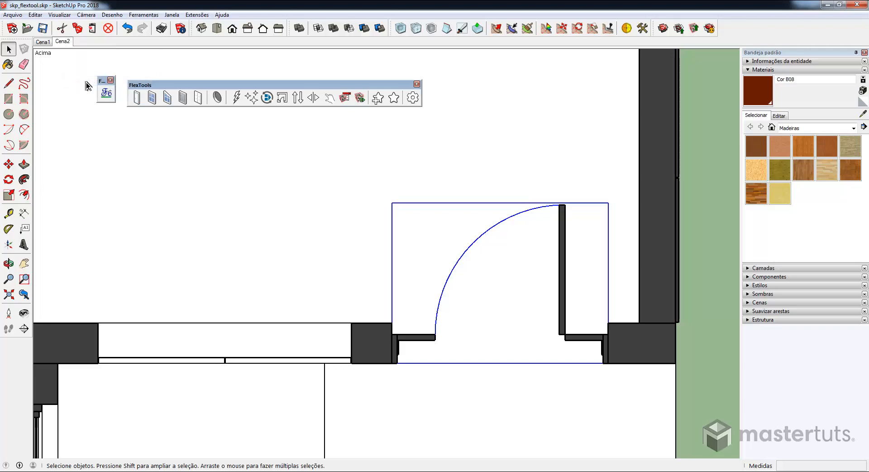
pyautogui.click(44, 43)
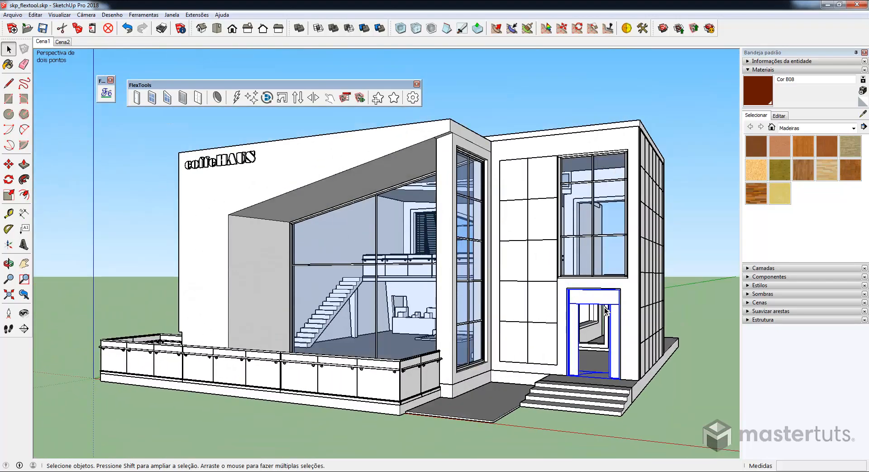
# Select the entrance FlexDoor and toggle it between open and closed with the FlexTools Open/Close tool.
pyautogui.click(681, 213)
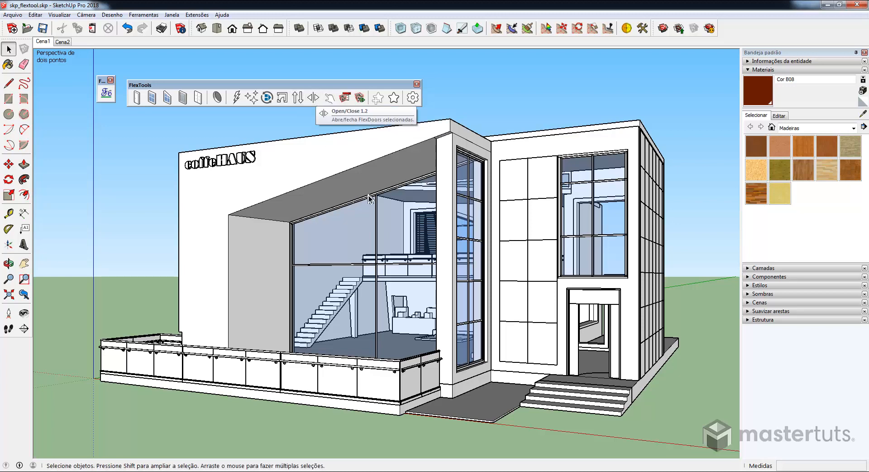
pyautogui.click(611, 343)
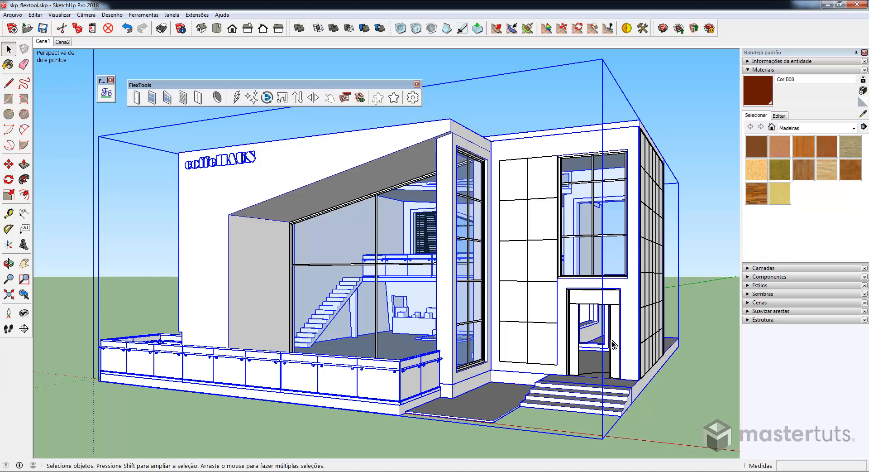
pyautogui.doubleClick(612, 344)
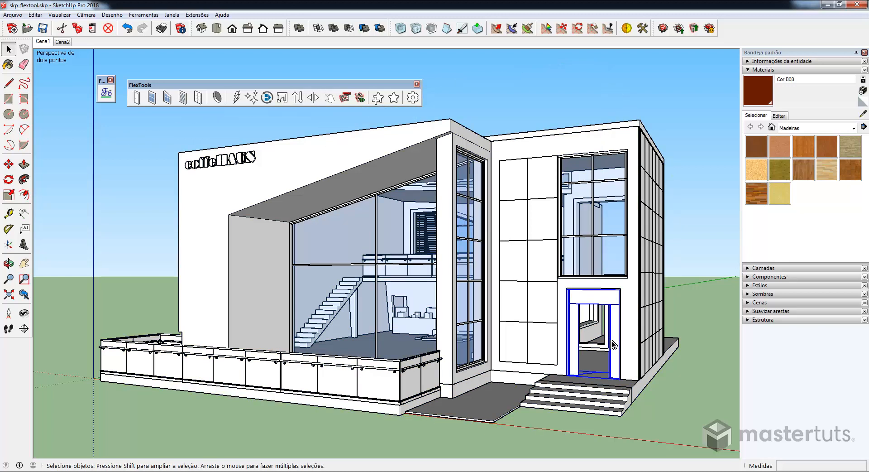
pyautogui.click(313, 98)
pyautogui.click(314, 99)
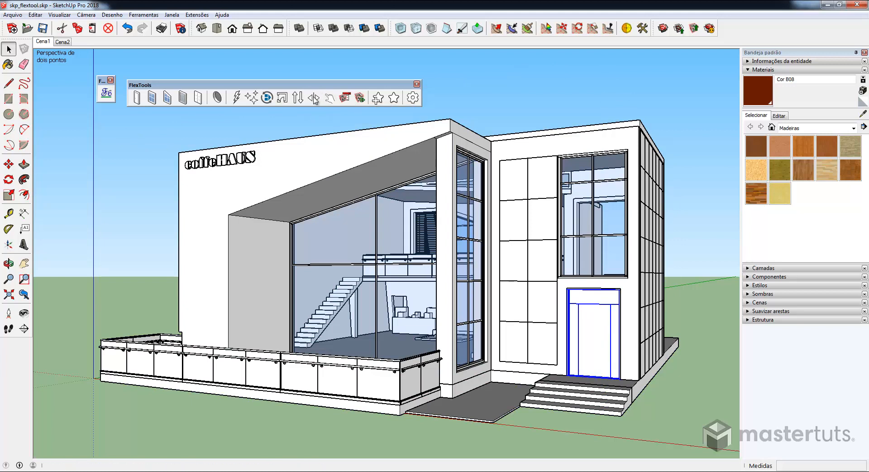
pyautogui.click(313, 98)
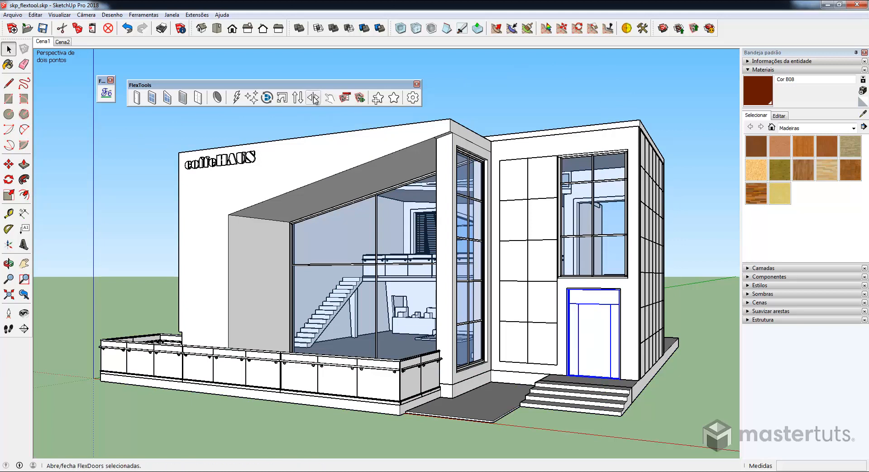